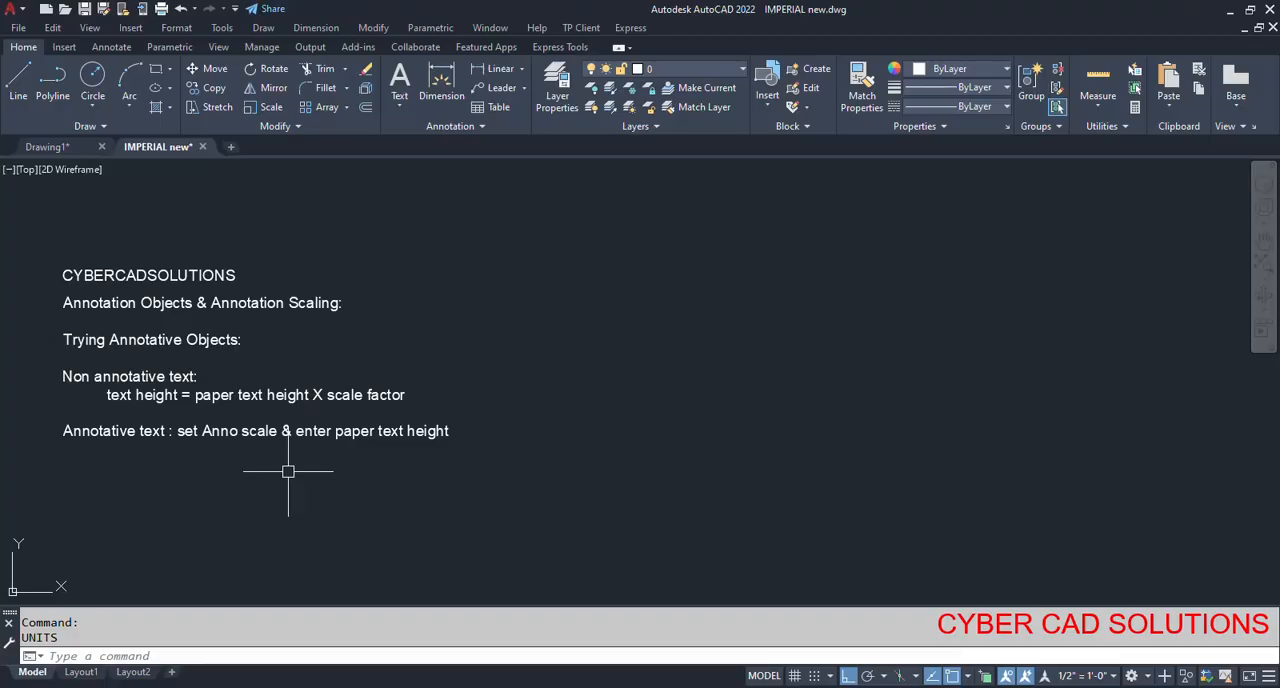
{"action": "type", "text": "st"}
{"action": "key", "text": "Return"}
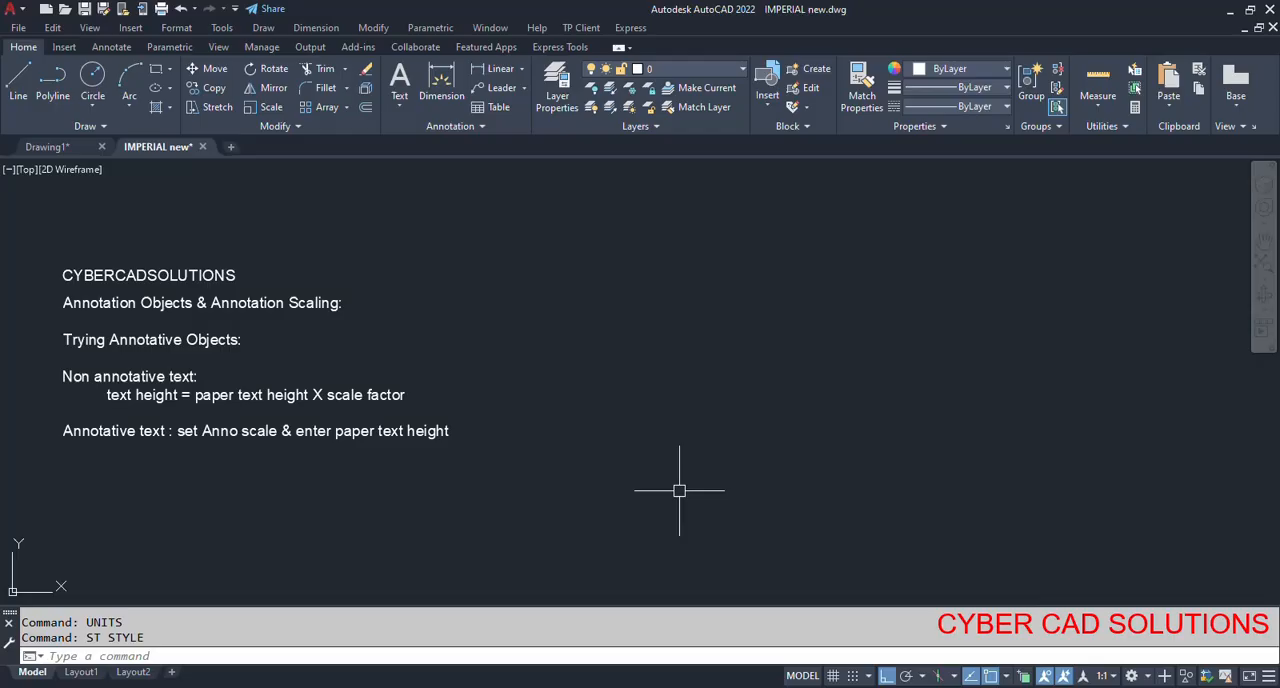
Set the drawing's length unit type to Architectural.
{"action": "type", "text": "units"}
{"action": "key", "text": "Return"}
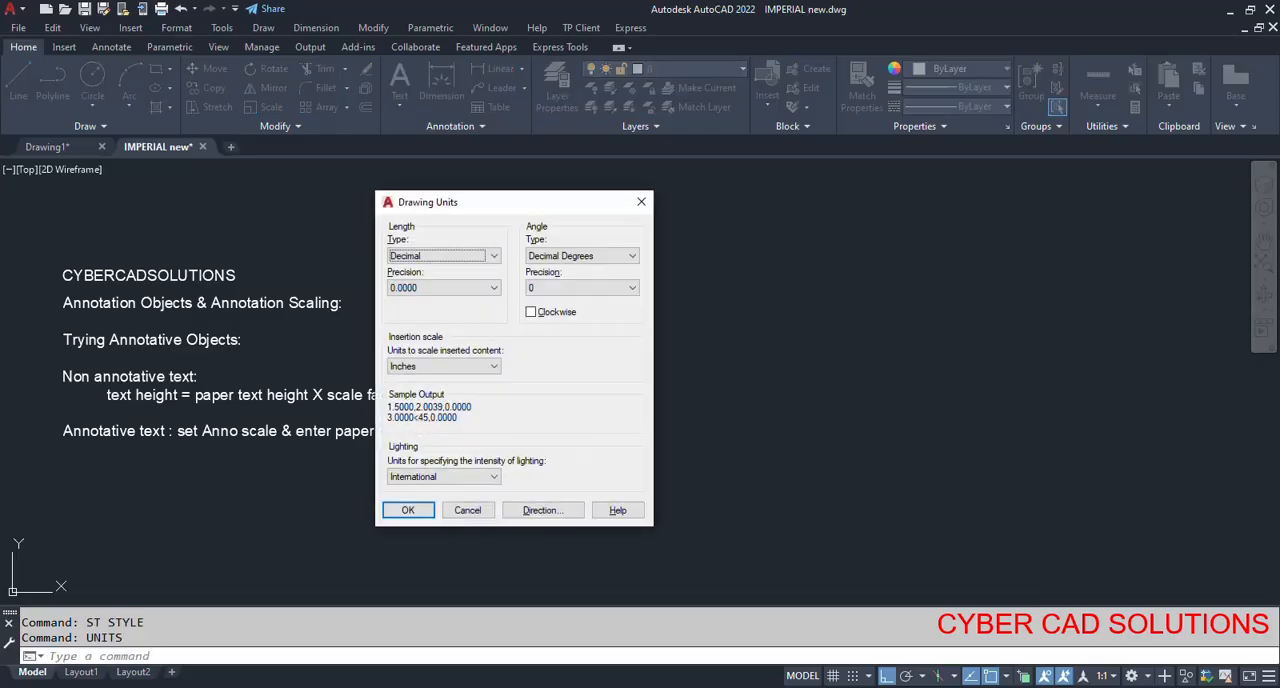
{"action": "left_click", "coordinate": [428, 260]}
{"action": "left_click", "coordinate": [449, 272]}
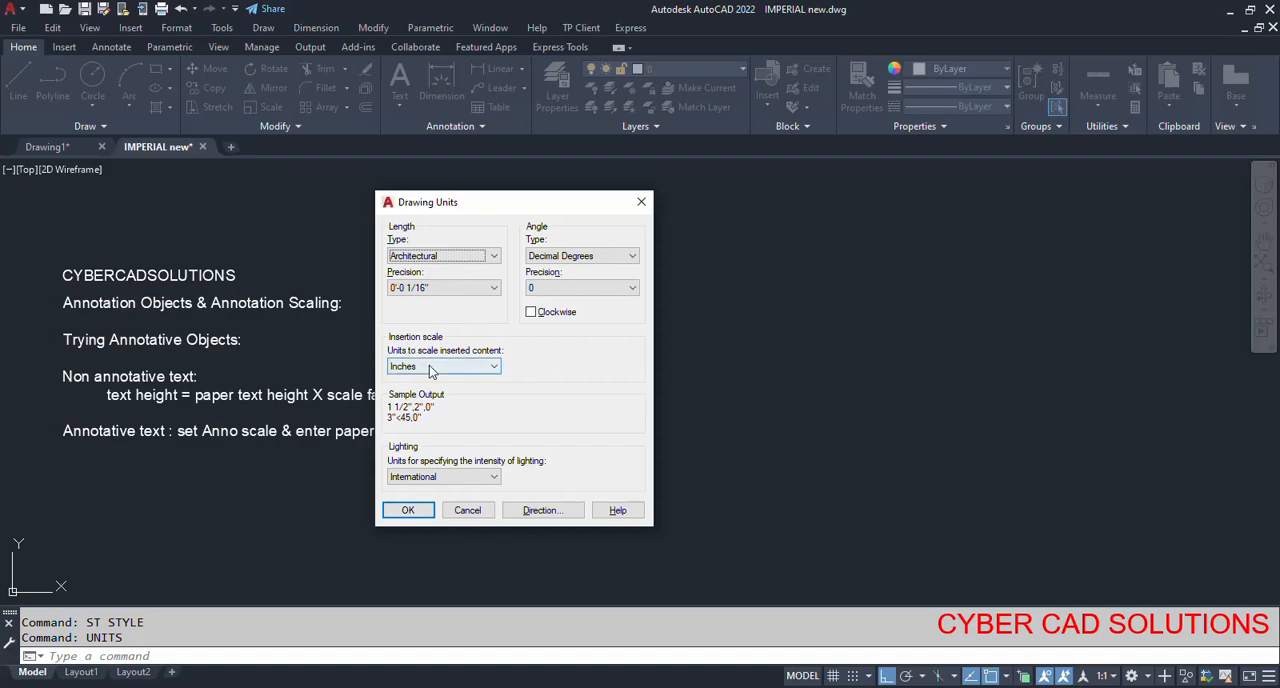
{"action": "left_click", "coordinate": [420, 511]}
{"action": "key", "text": "Escape"}
{"action": "key", "text": "Escape"}
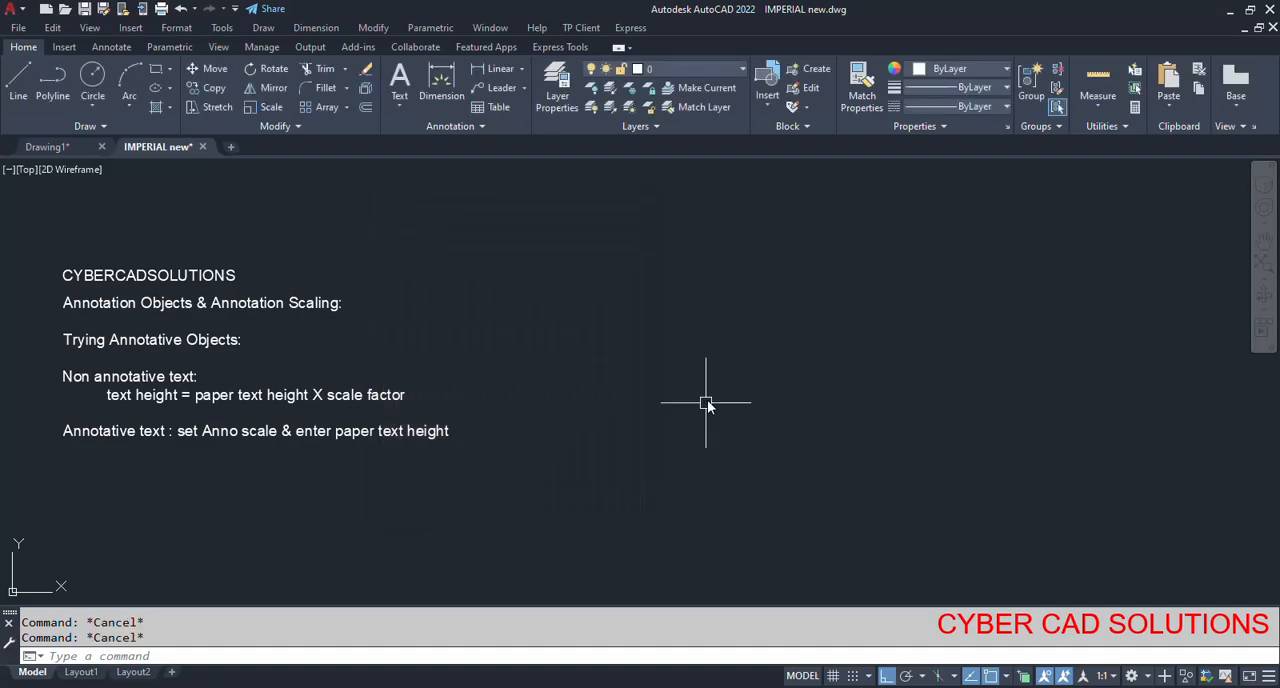
Make the Annotative text style the current text style.
{"action": "type", "text": "ST"}
{"action": "key", "text": "Return"}
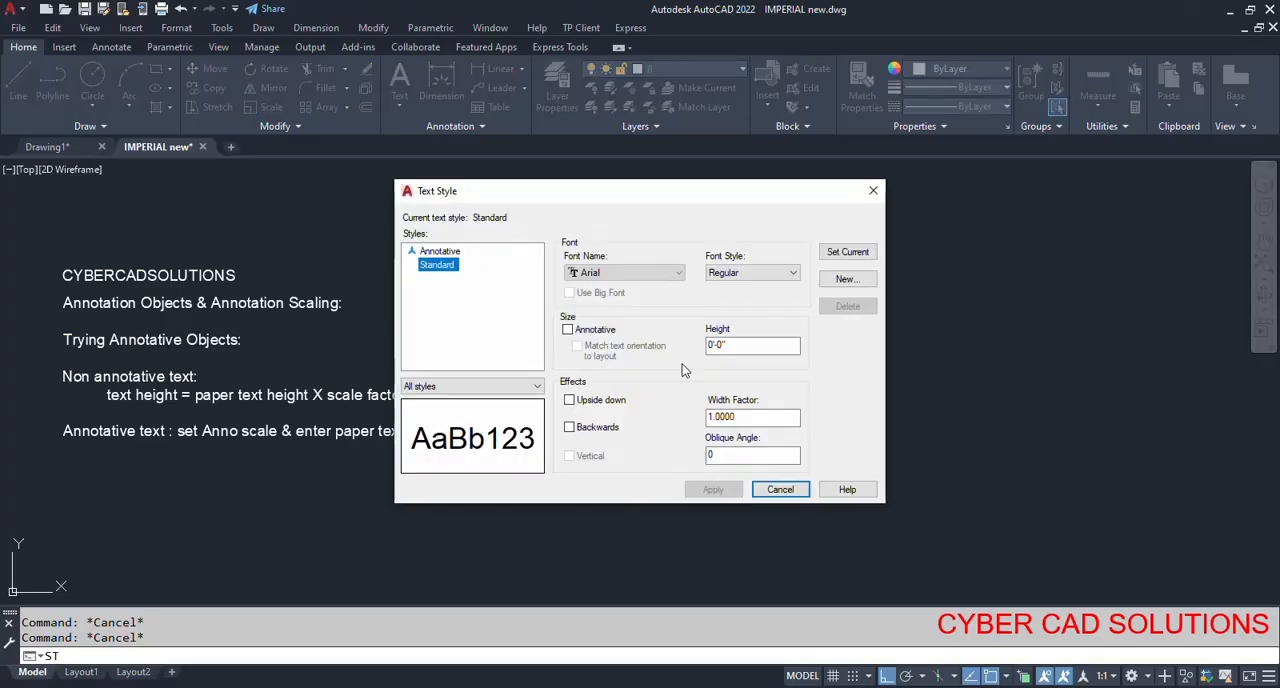
{"action": "left_click", "coordinate": [442, 251]}
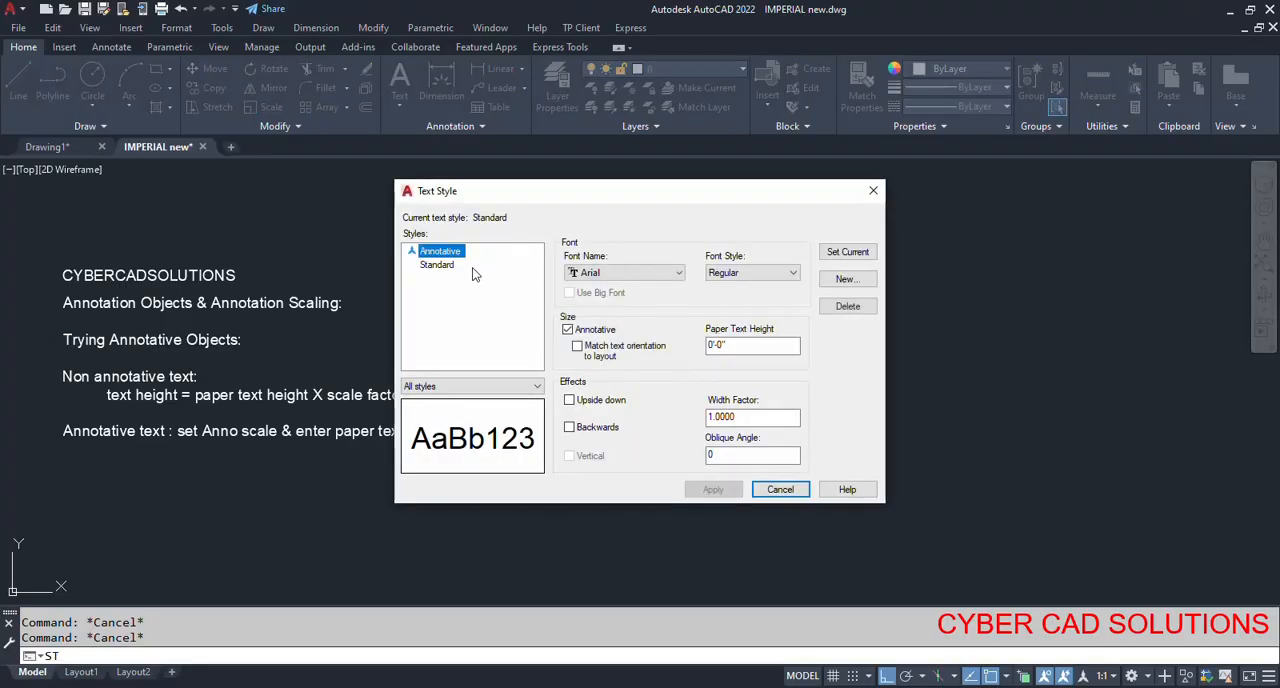
{"action": "left_click", "coordinate": [840, 262]}
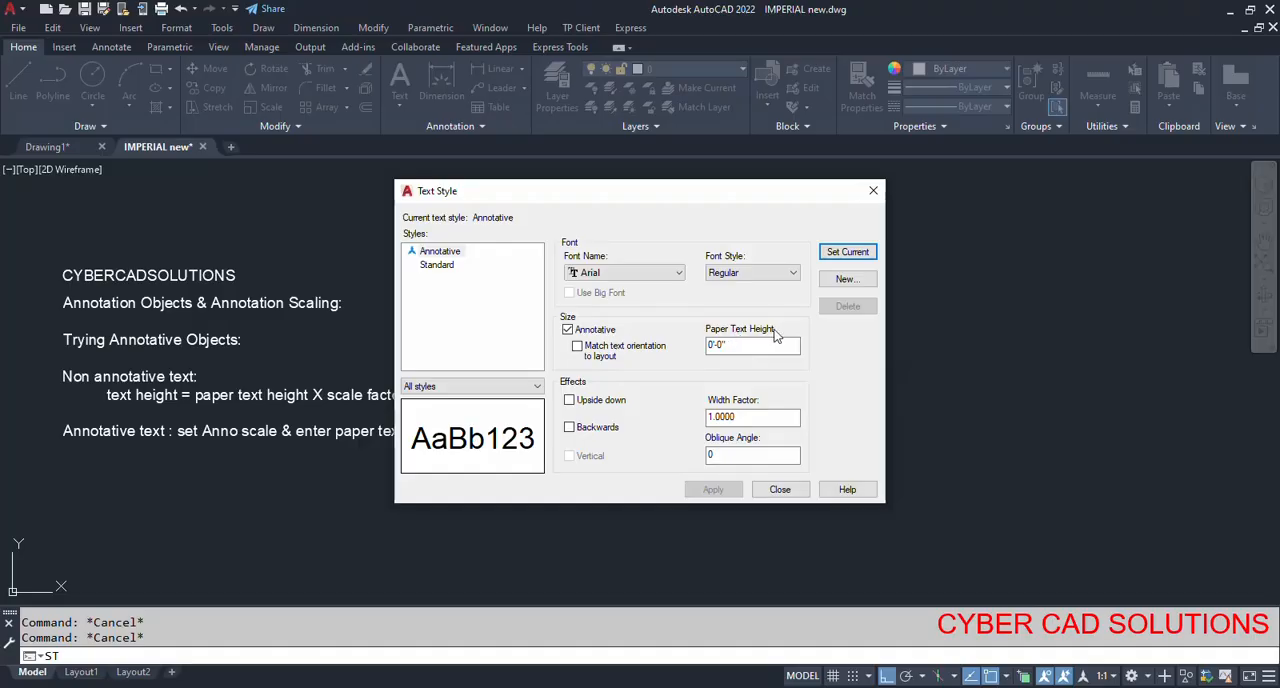
{"action": "left_click", "coordinate": [780, 489]}
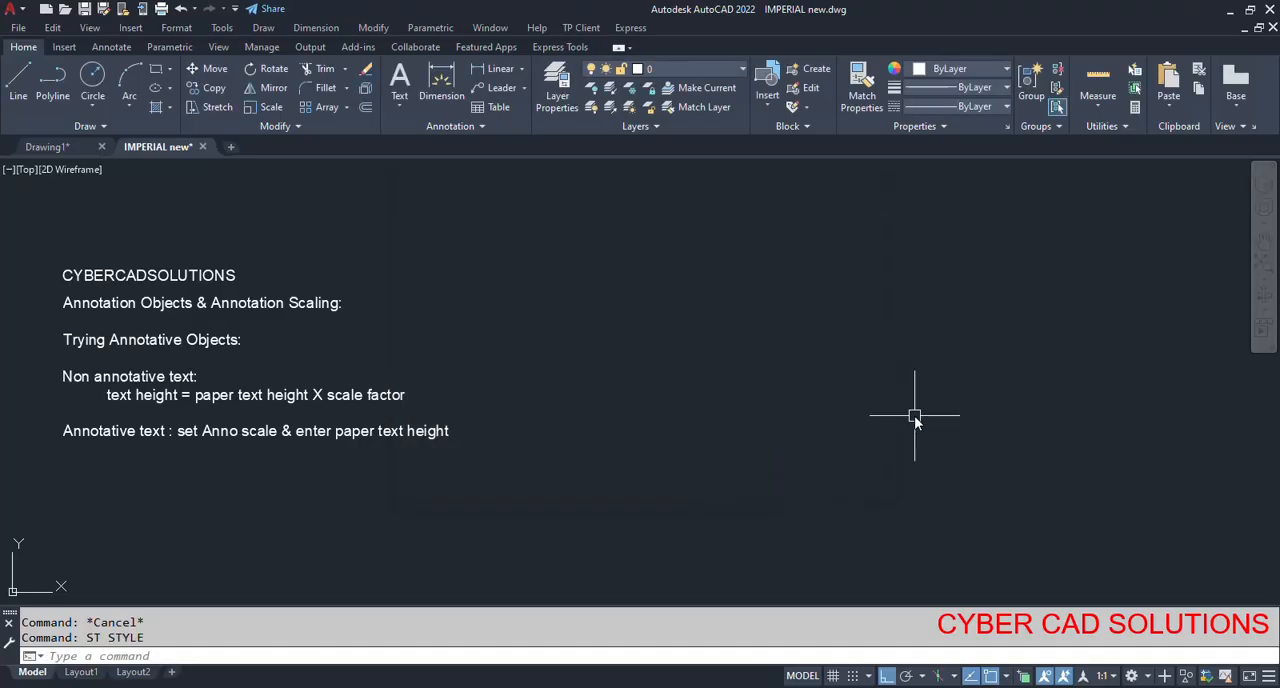
Set the annotation scale of model space to 1/2" = 1'-0".
{"action": "left_click", "coordinate": [1111, 680]}
{"action": "scroll", "coordinate": [1127, 578], "scroll_direction": "down", "scroll_amount": 2}
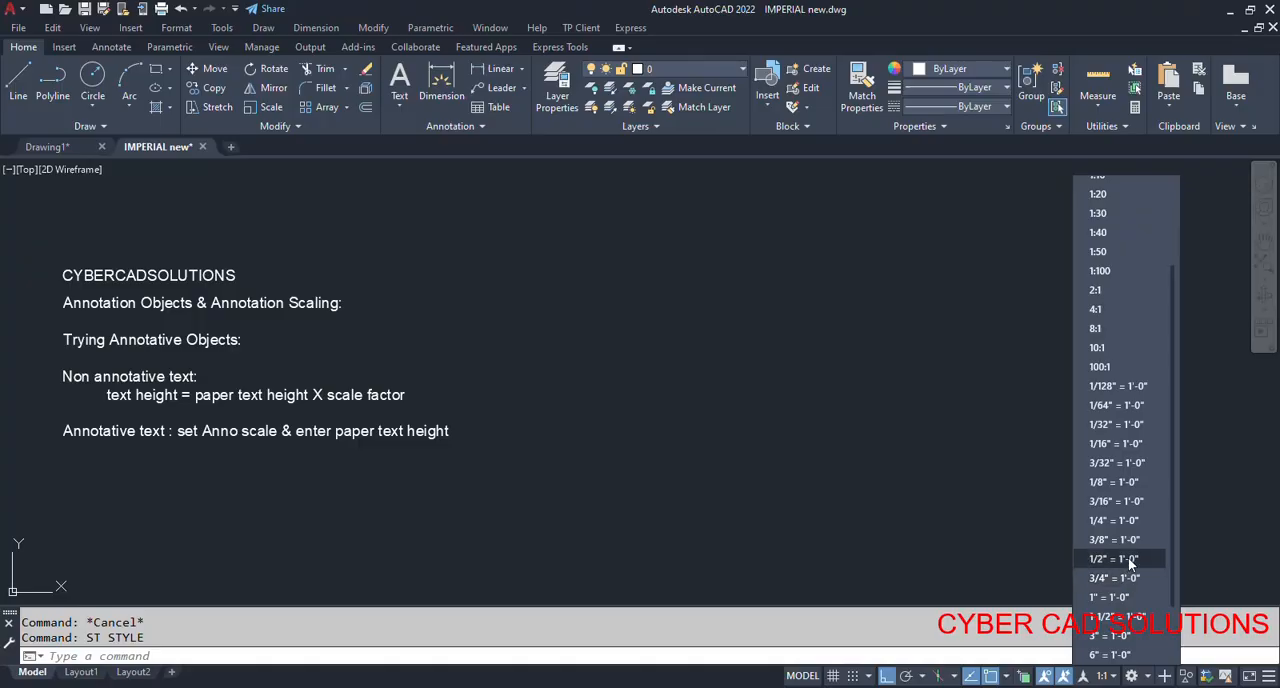
{"action": "left_click", "coordinate": [1128, 557]}
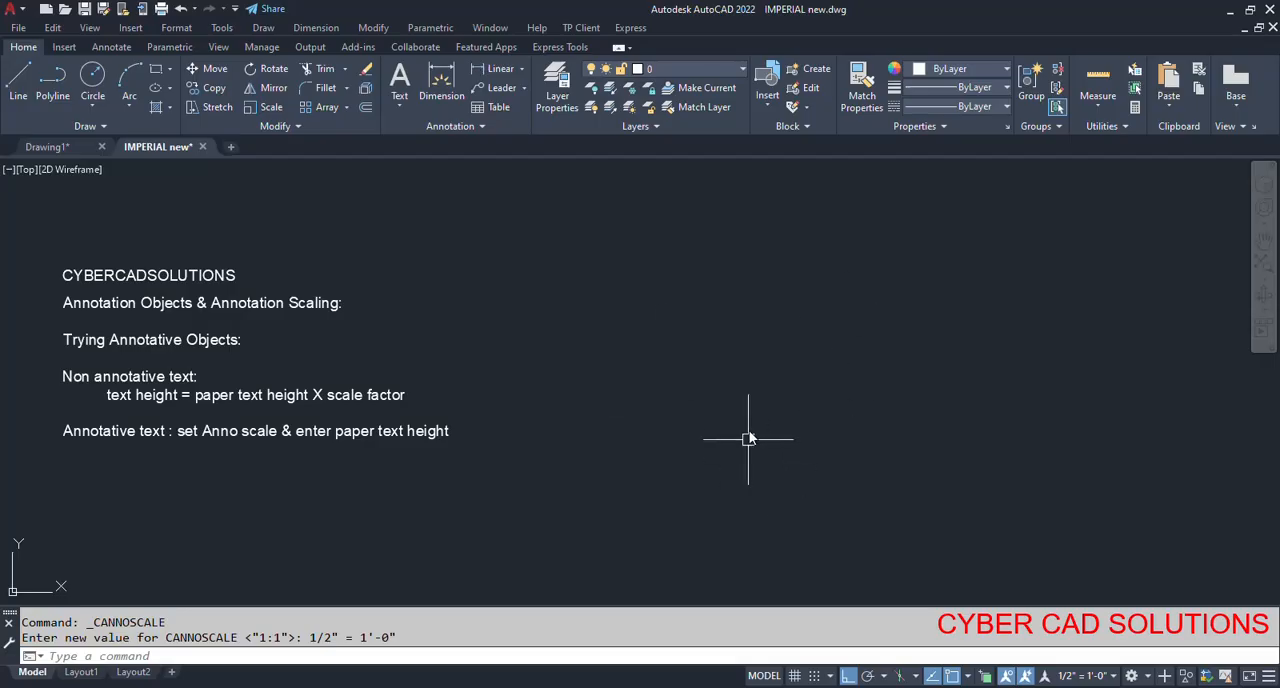
Draw a rectangle 12' wide and 9' high in the empty area beside the text notes.
{"action": "type", "text": "rec"}
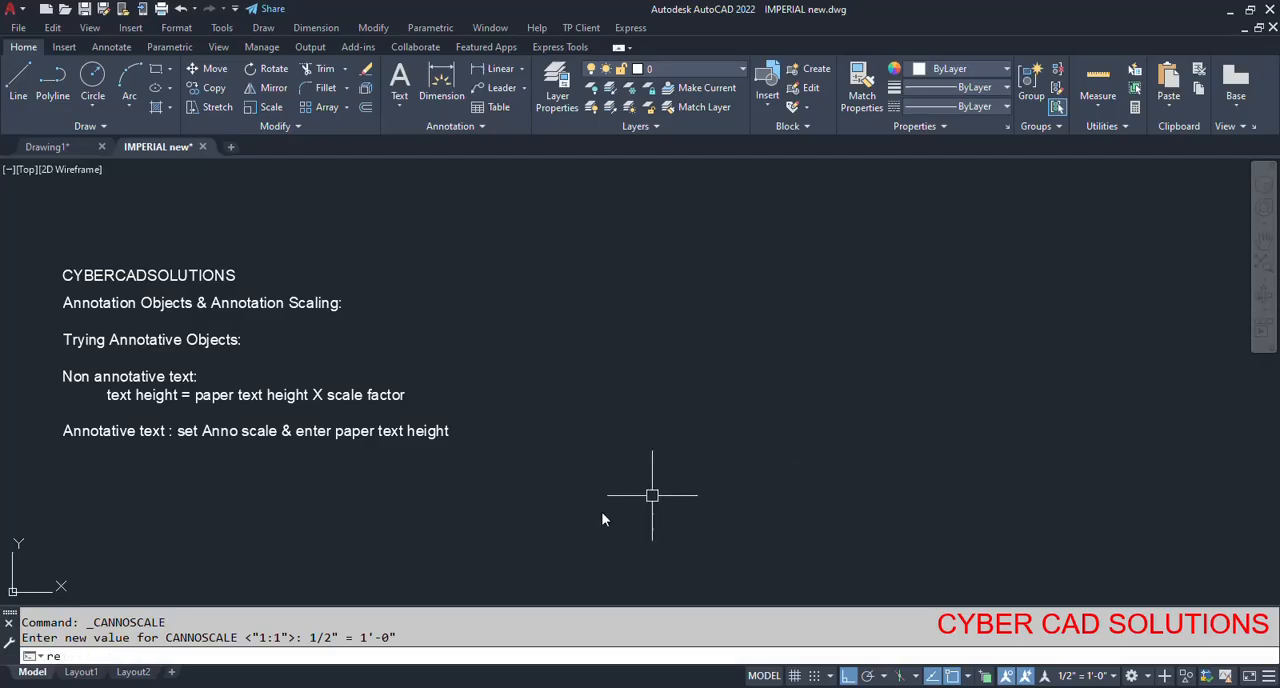
{"action": "key", "text": "Return"}
{"action": "left_click", "coordinate": [530, 549]}
{"action": "type", "text": "@12"}
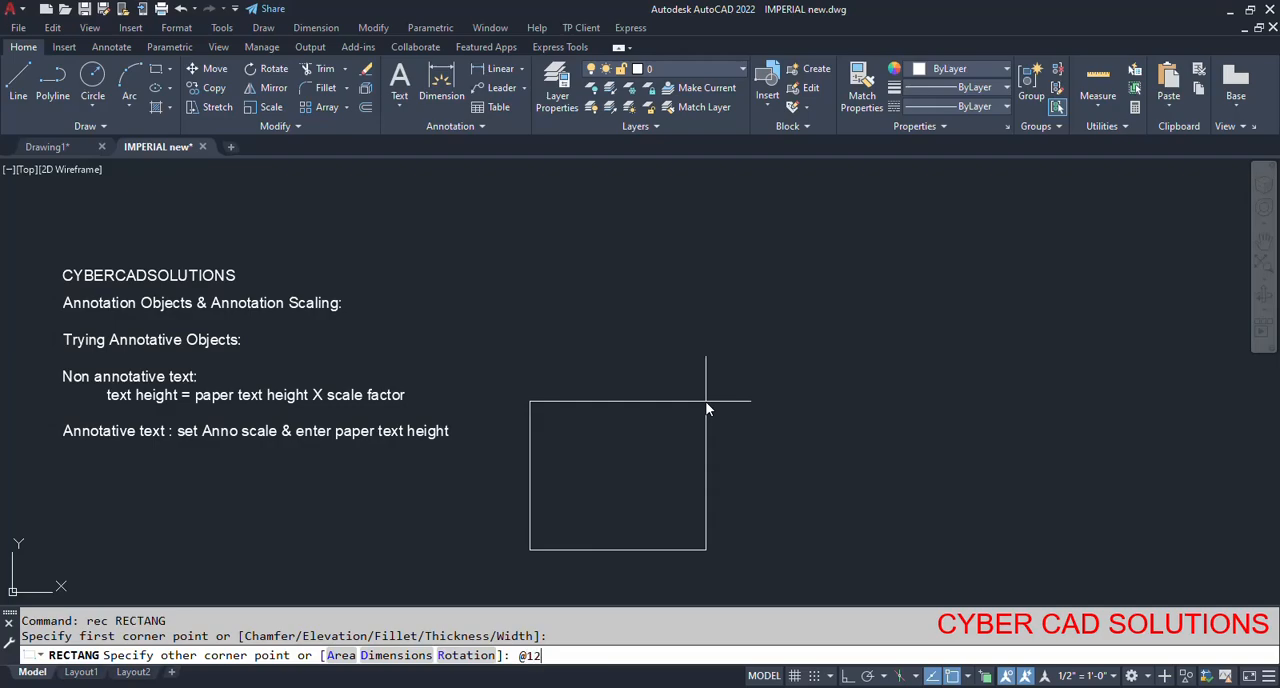
{"action": "type", "text": "',9'"}
{"action": "key", "text": "Return"}
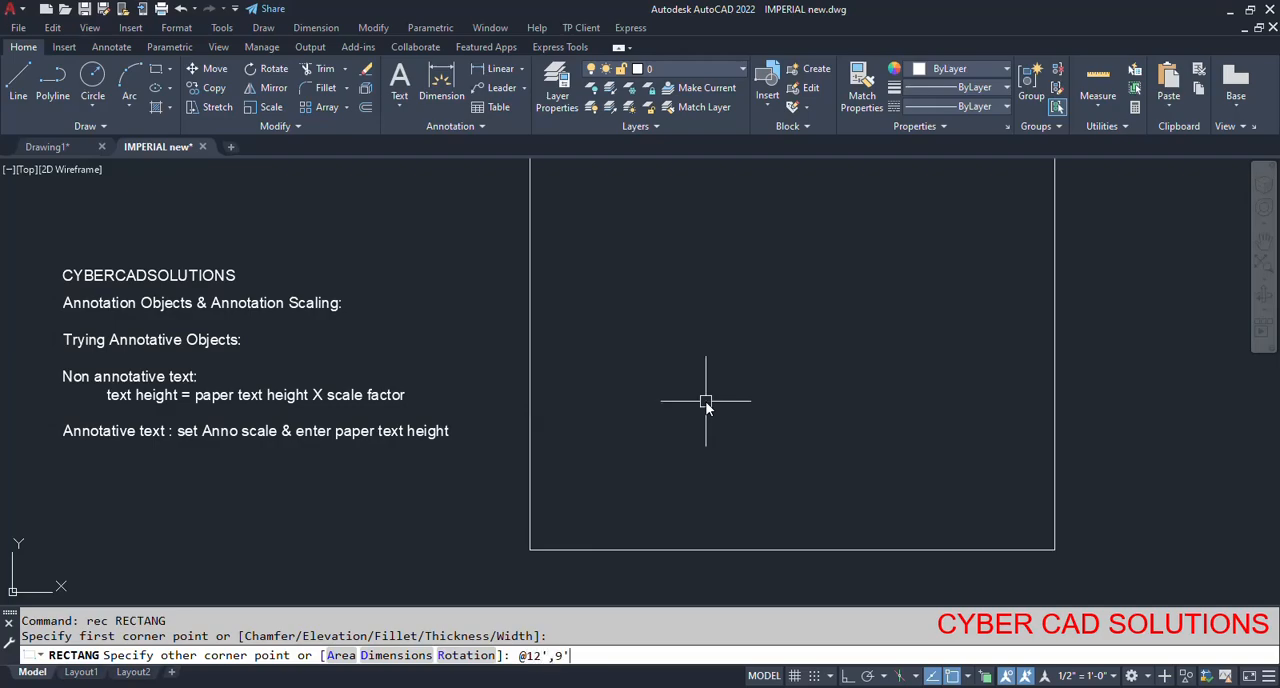
{"action": "scroll", "coordinate": [706, 403], "scroll_direction": "down", "scroll_amount": 2}
{"action": "scroll", "coordinate": [689, 423], "scroll_direction": "up", "scroll_amount": 2}
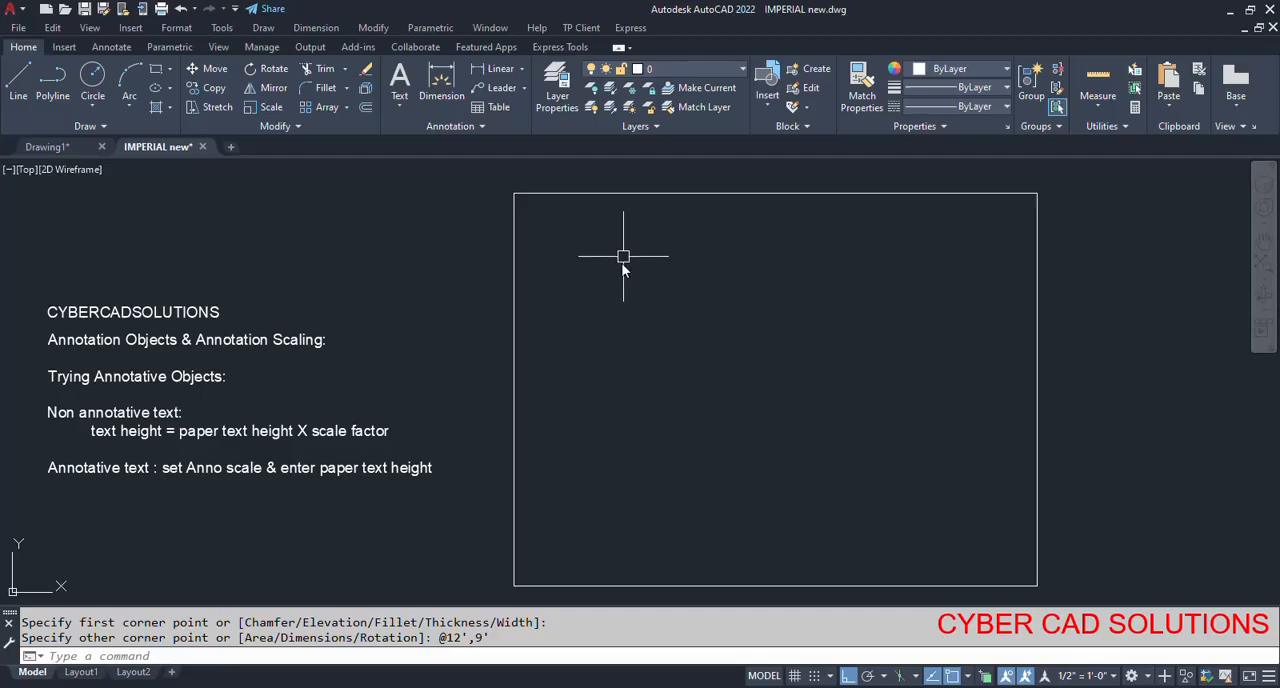
{"action": "key", "text": "Escape"}
{"action": "key", "text": "Escape"}
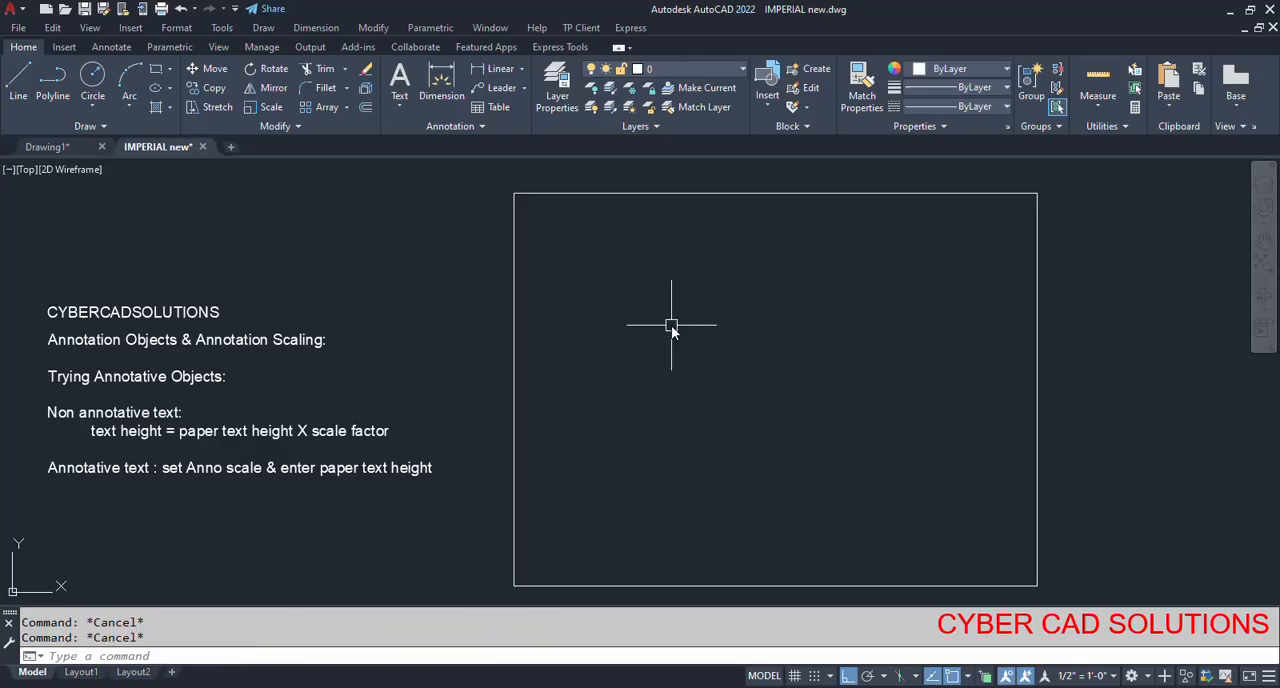
Place a multiline text box inside the upper part of the rectangle, with a paper text height of 1/2".
{"action": "left_click", "coordinate": [403, 104]}
{"action": "left_click", "coordinate": [432, 135]}
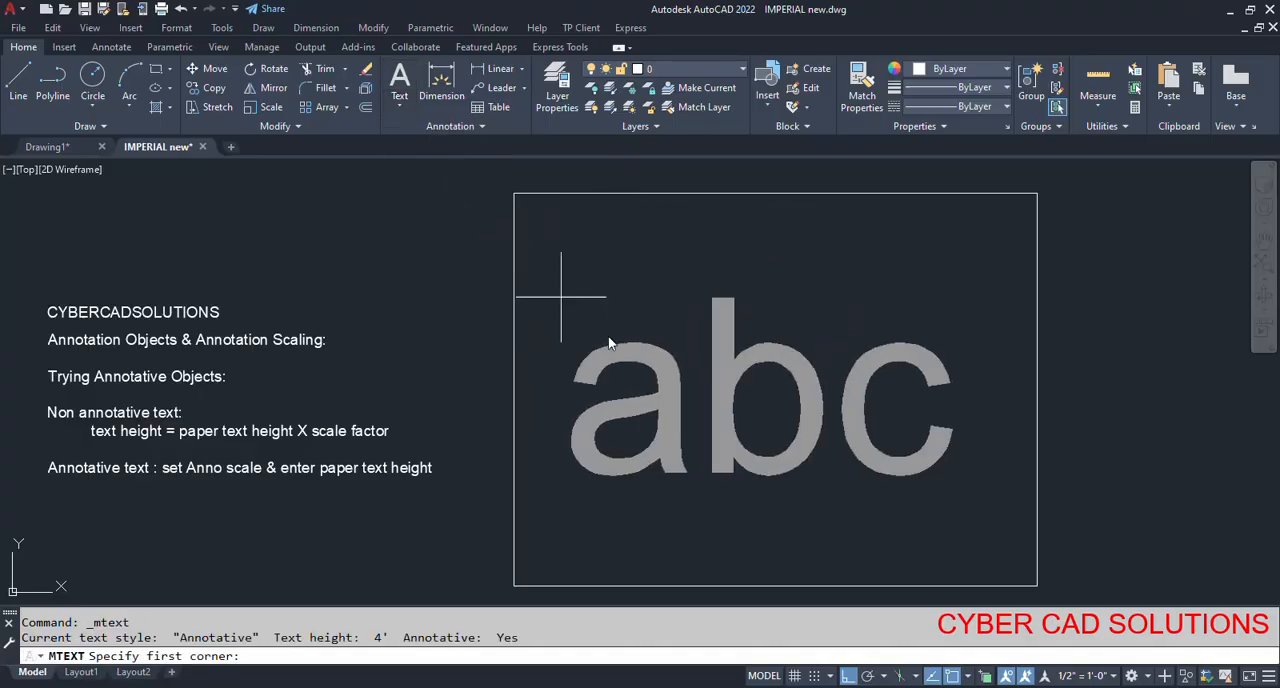
{"action": "left_click", "coordinate": [559, 241]}
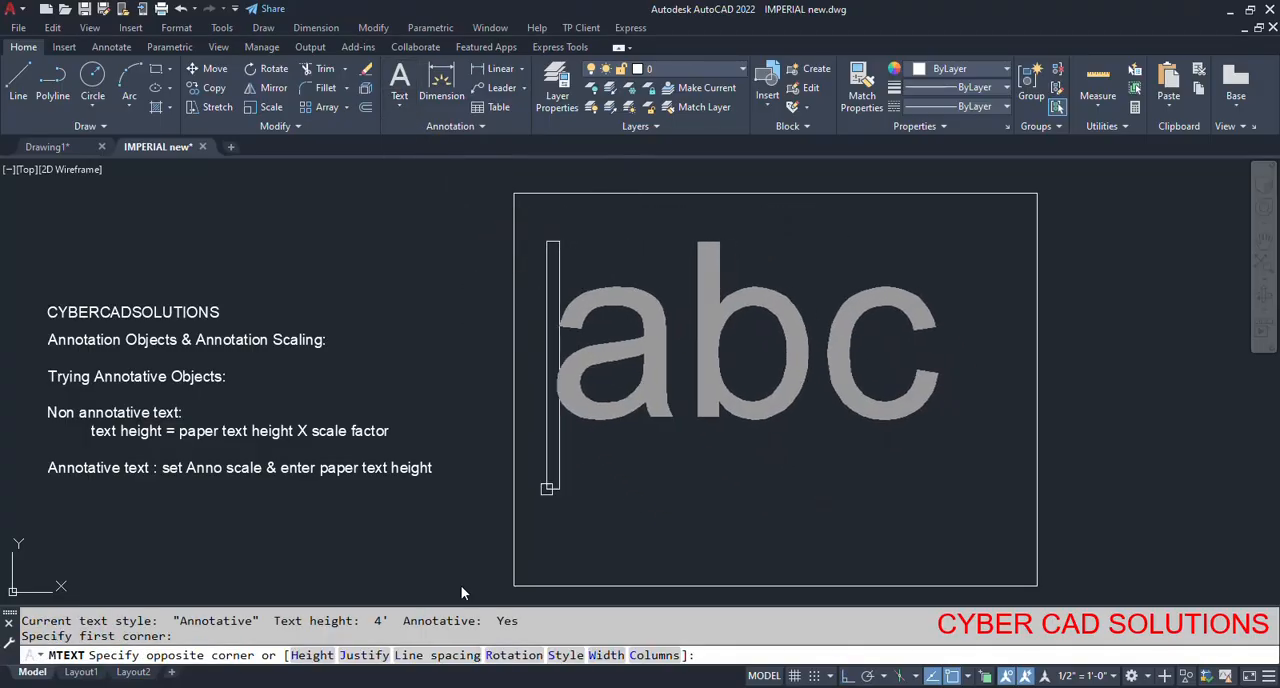
{"action": "type", "text": "H"}
{"action": "key", "text": "Return"}
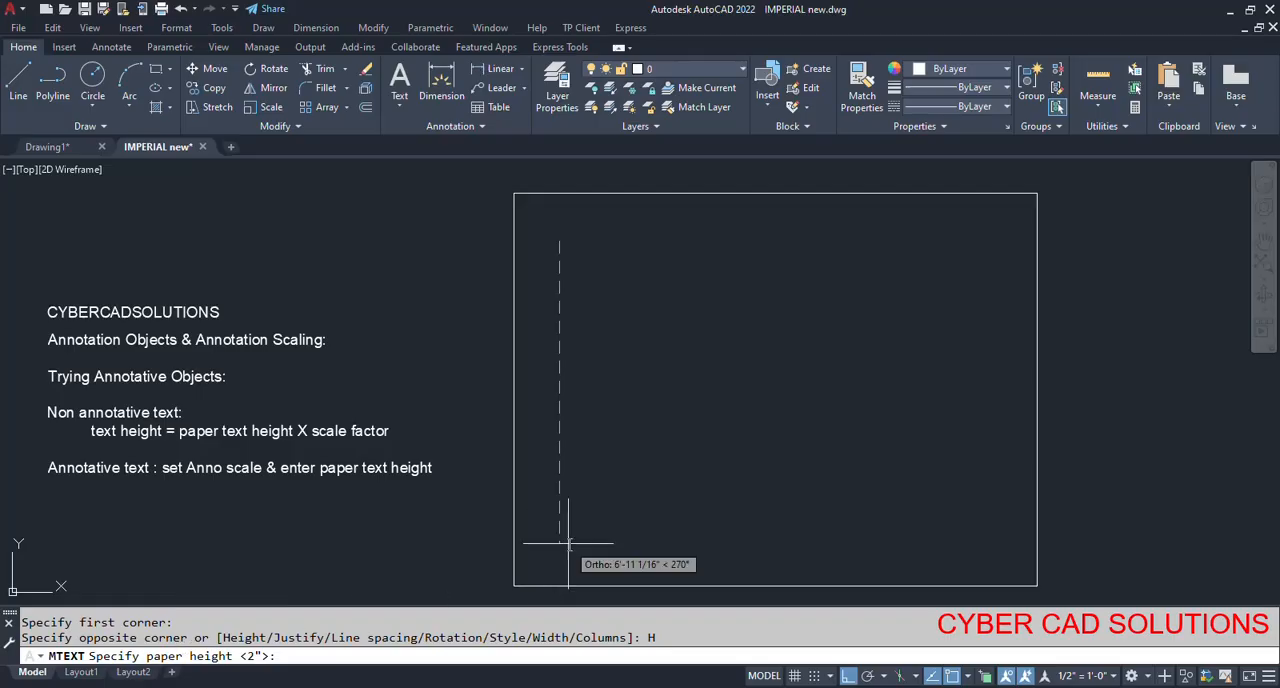
{"action": "type", "text": "1/2"}
{"action": "key", "text": "Return"}
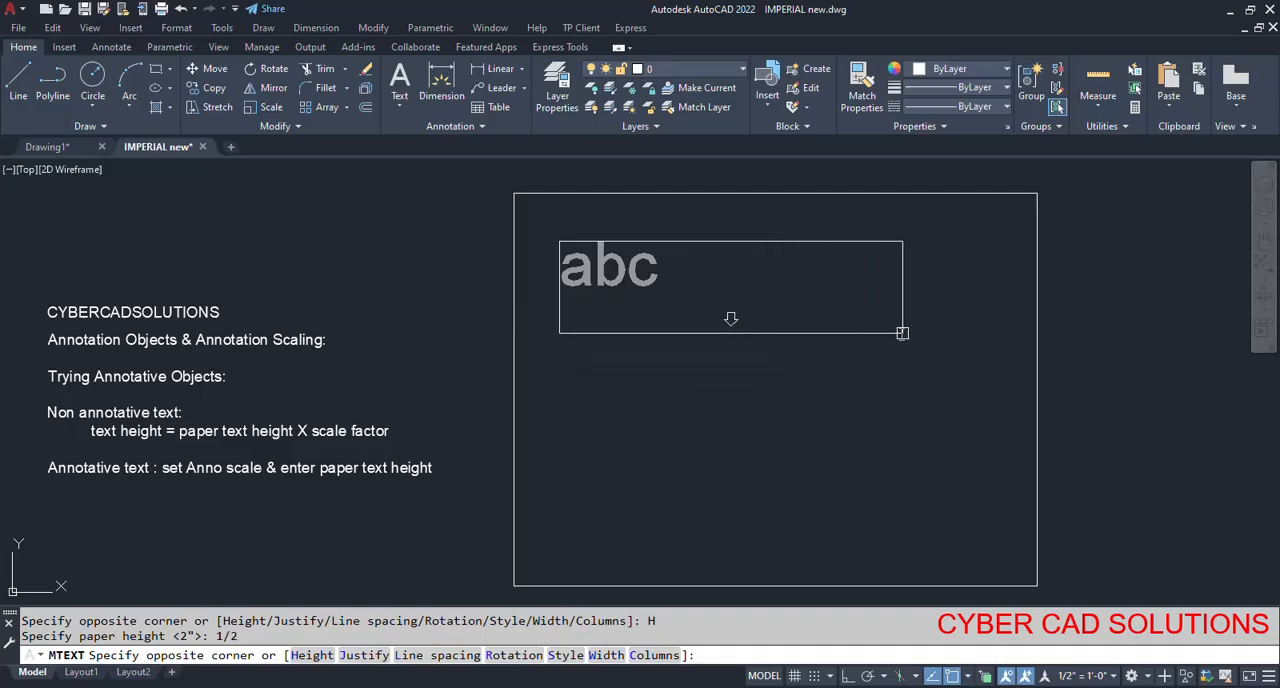
{"action": "left_click", "coordinate": [943, 316]}
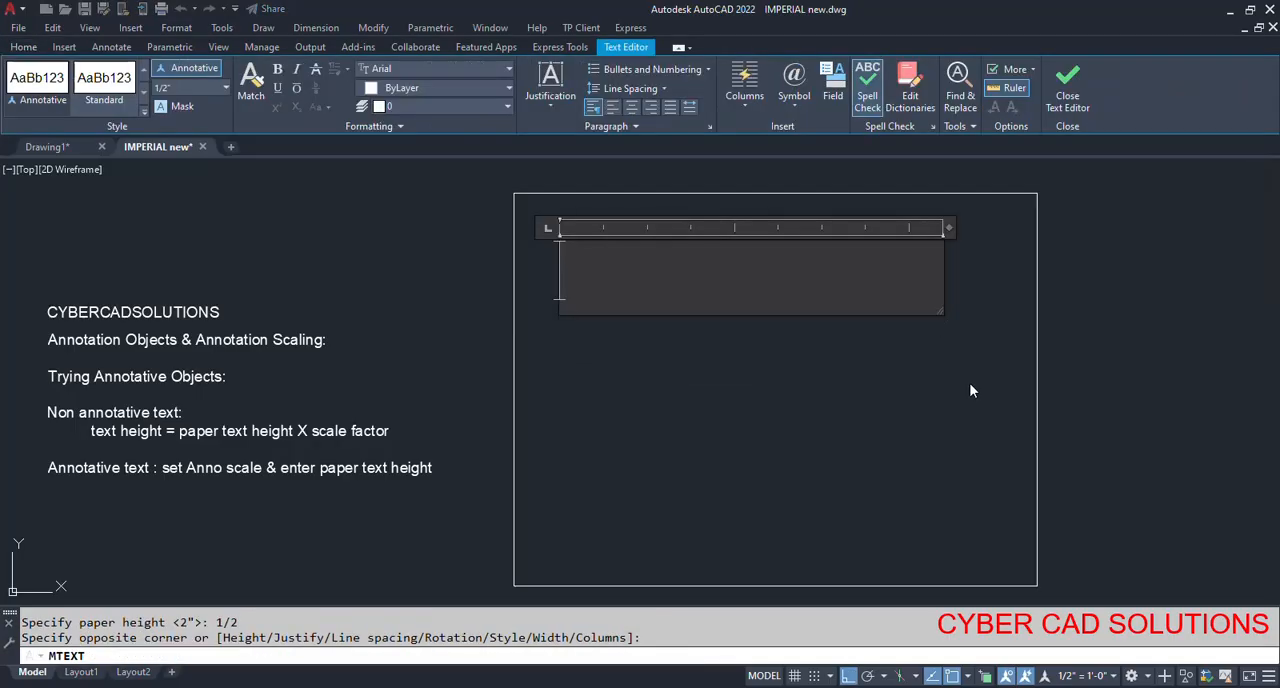
Enter the text "I am 1/2" =1' text", widen the text box to fit it on one line, and finish editing.
{"action": "type", "text": "I am 1/"}
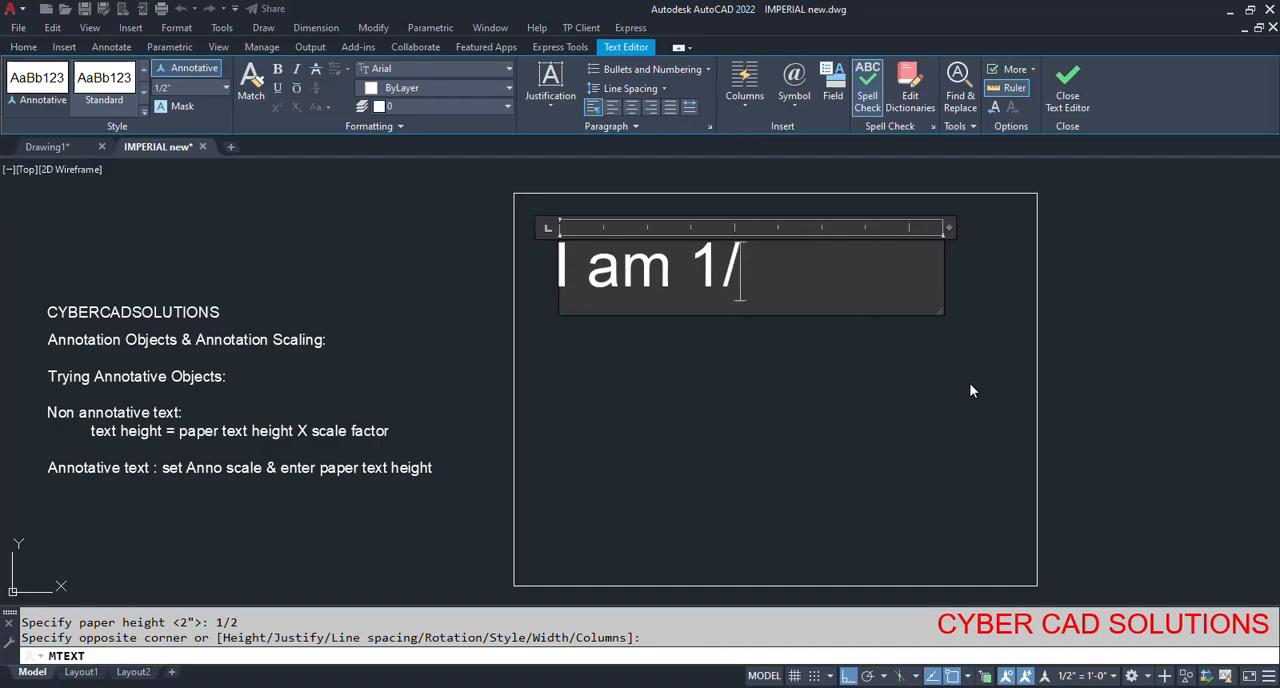
{"action": "type", "text": "2\" =1"}
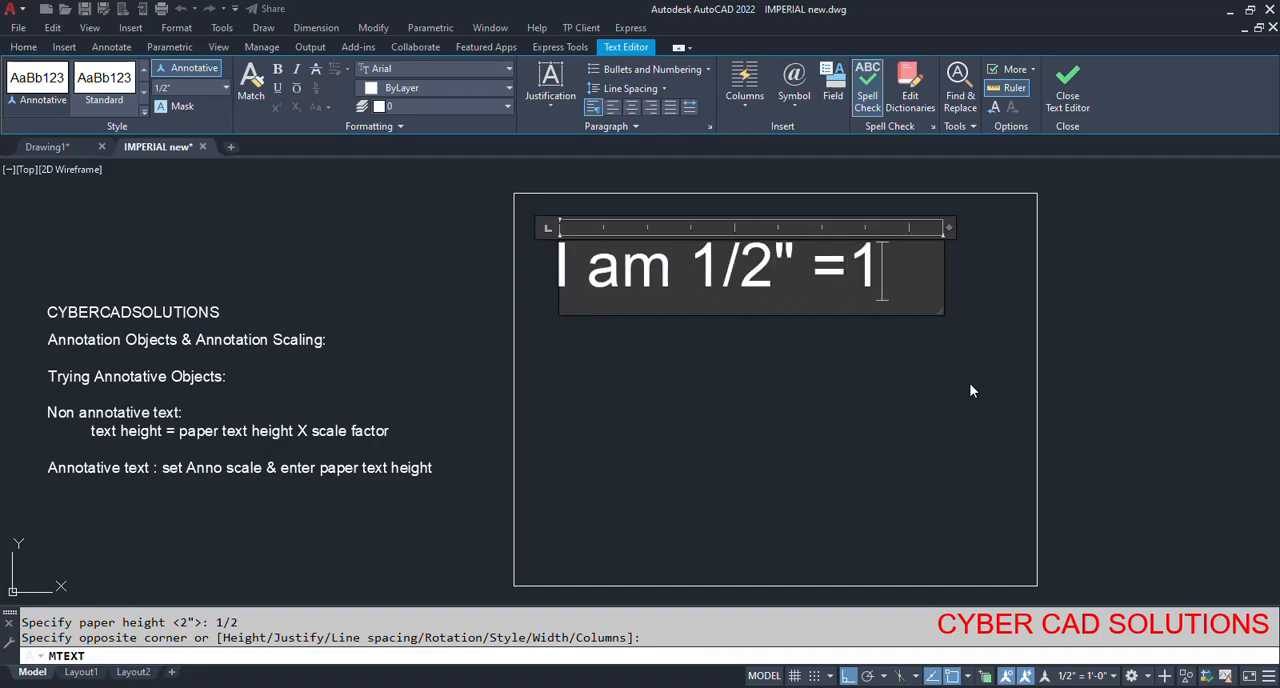
{"action": "type", "text": "' text"}
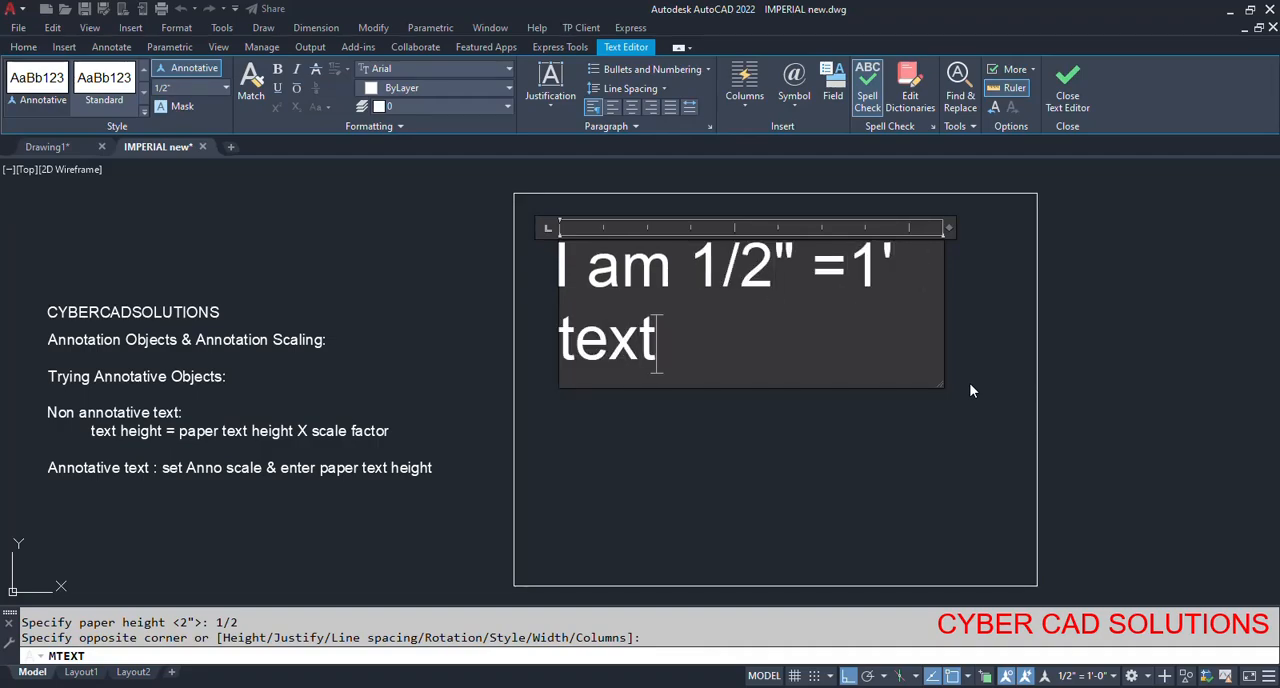
{"action": "left_click_drag", "start_coordinate": [950, 229], "coordinate": [1032, 229]}
{"action": "left_click", "coordinate": [1067, 84]}
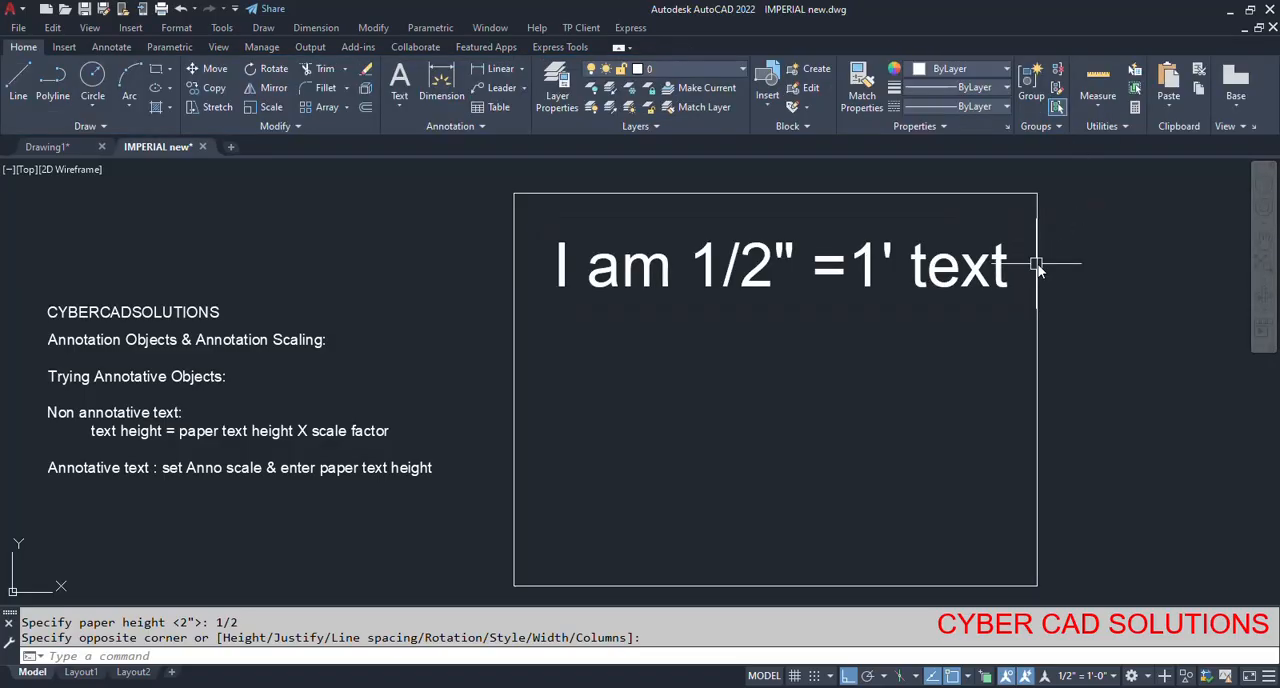
{"action": "left_click", "coordinate": [752, 286]}
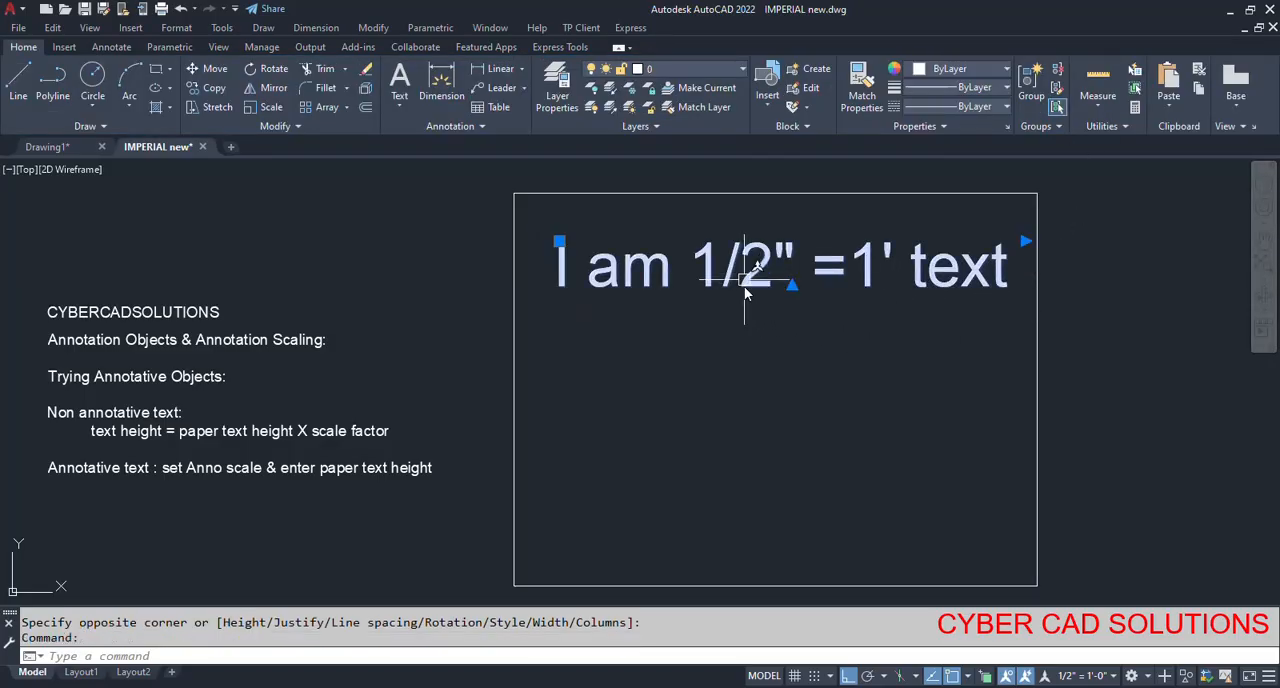
{"action": "key", "text": "Escape"}
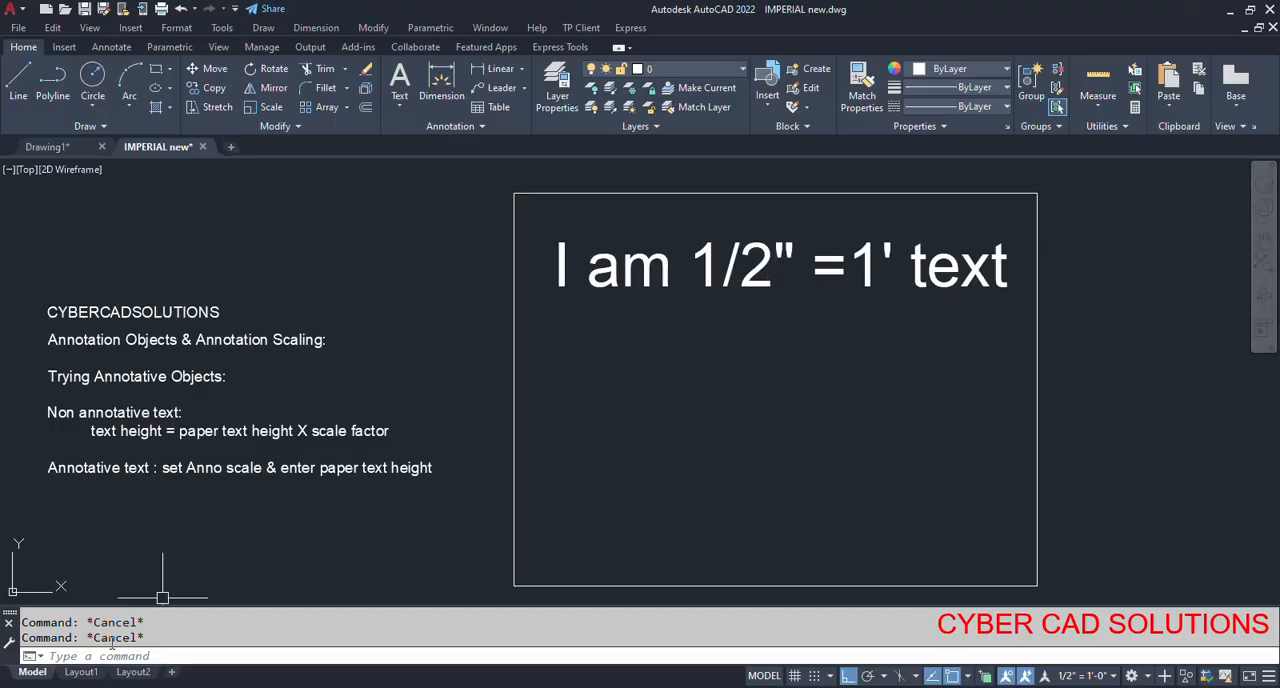
Switch to Layout1 and set its page setup's paper size to ARCH C (24.00 x 18.00 Inches).
{"action": "left_click", "coordinate": [86, 674]}
{"action": "right_click", "coordinate": [89, 676]}
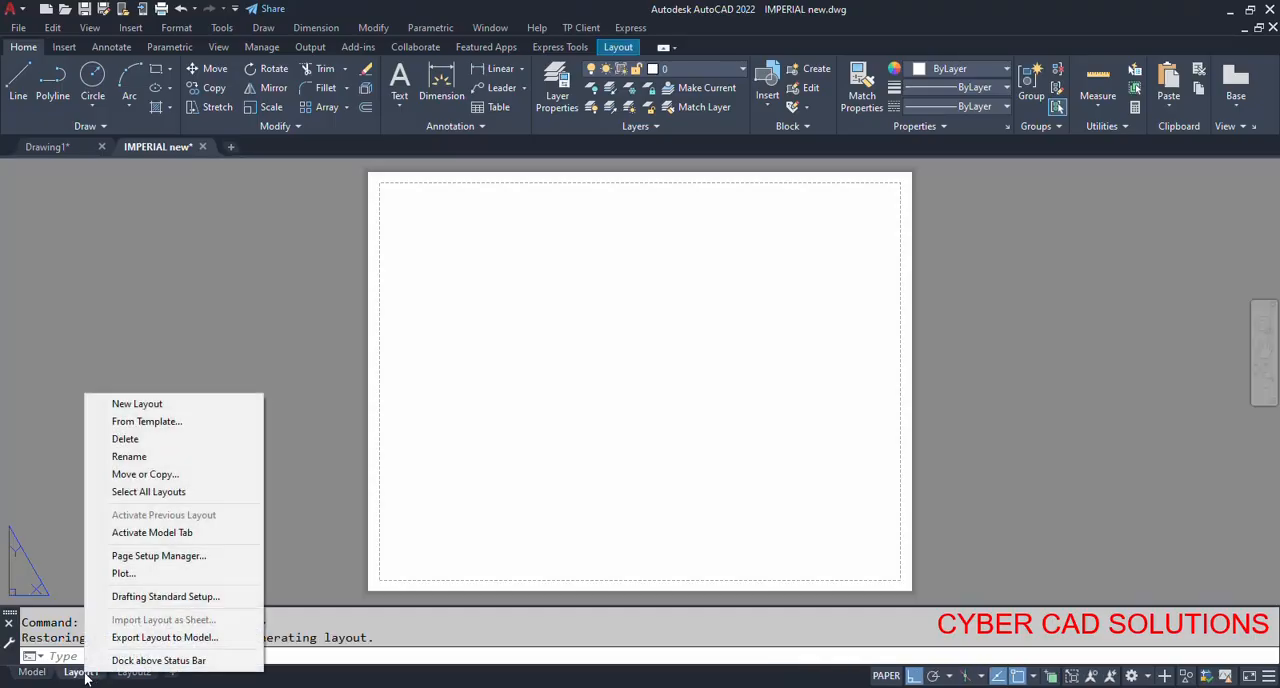
{"action": "left_click", "coordinate": [157, 557]}
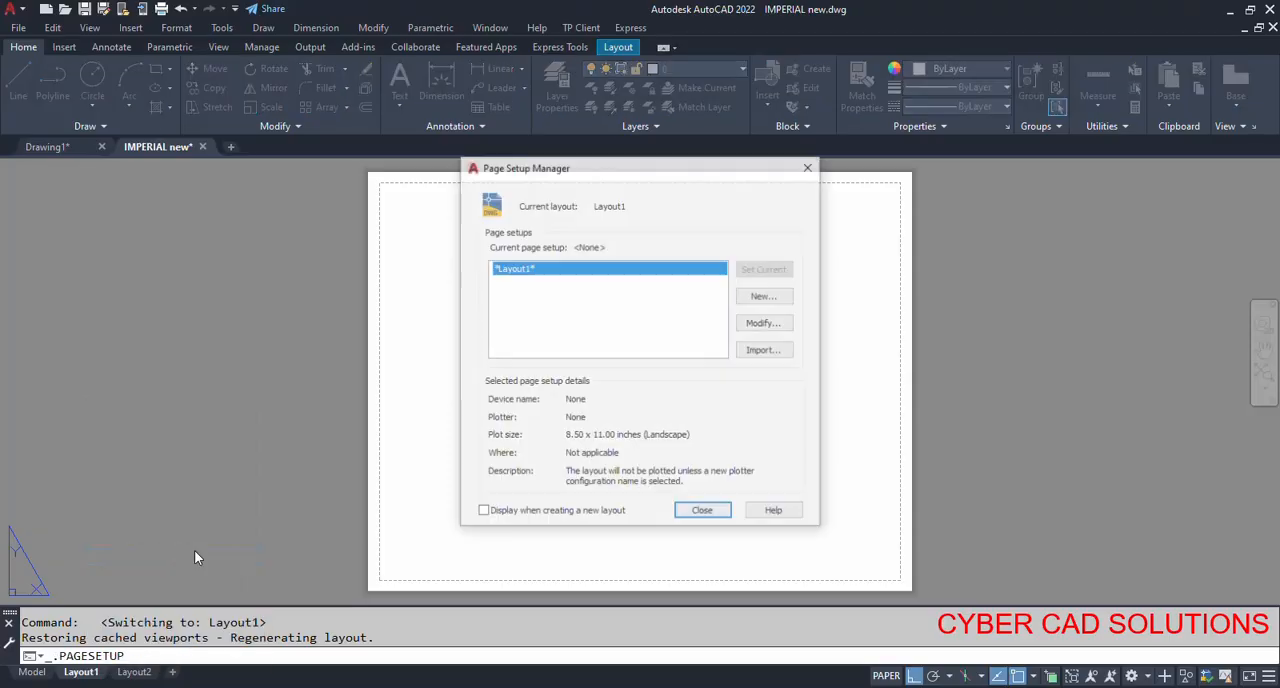
{"action": "left_click", "coordinate": [772, 323]}
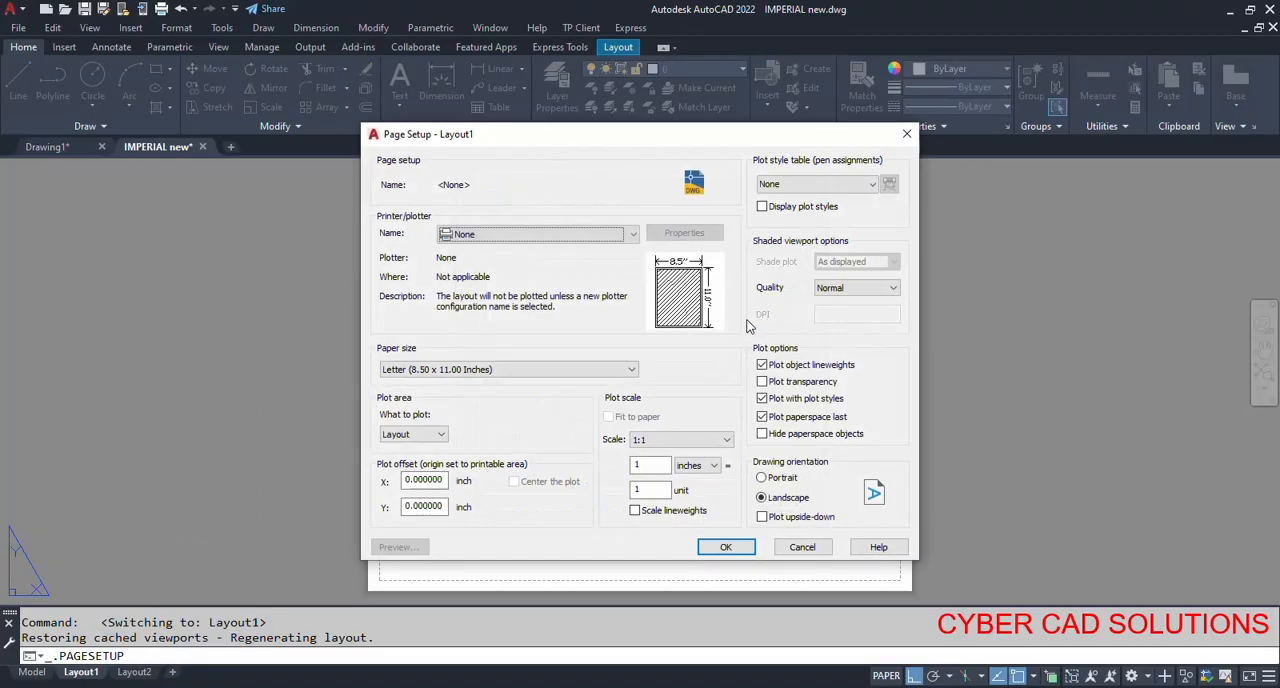
{"action": "left_click", "coordinate": [514, 370]}
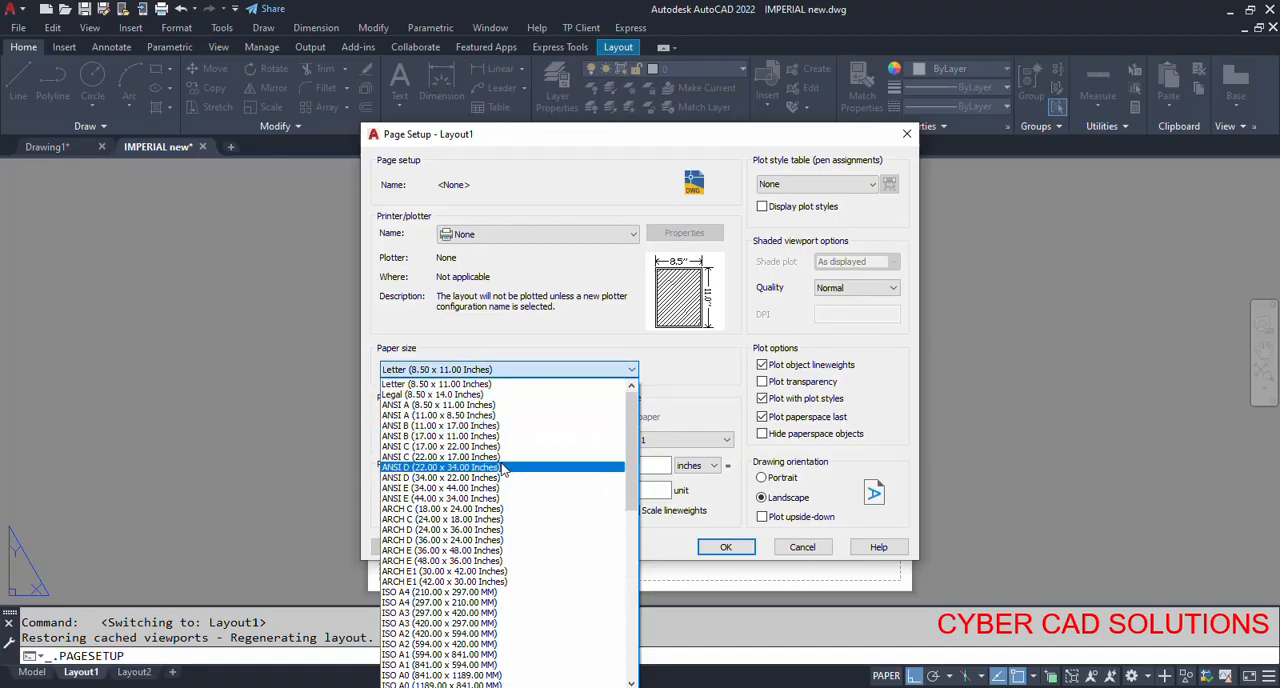
{"action": "left_click", "coordinate": [502, 519]}
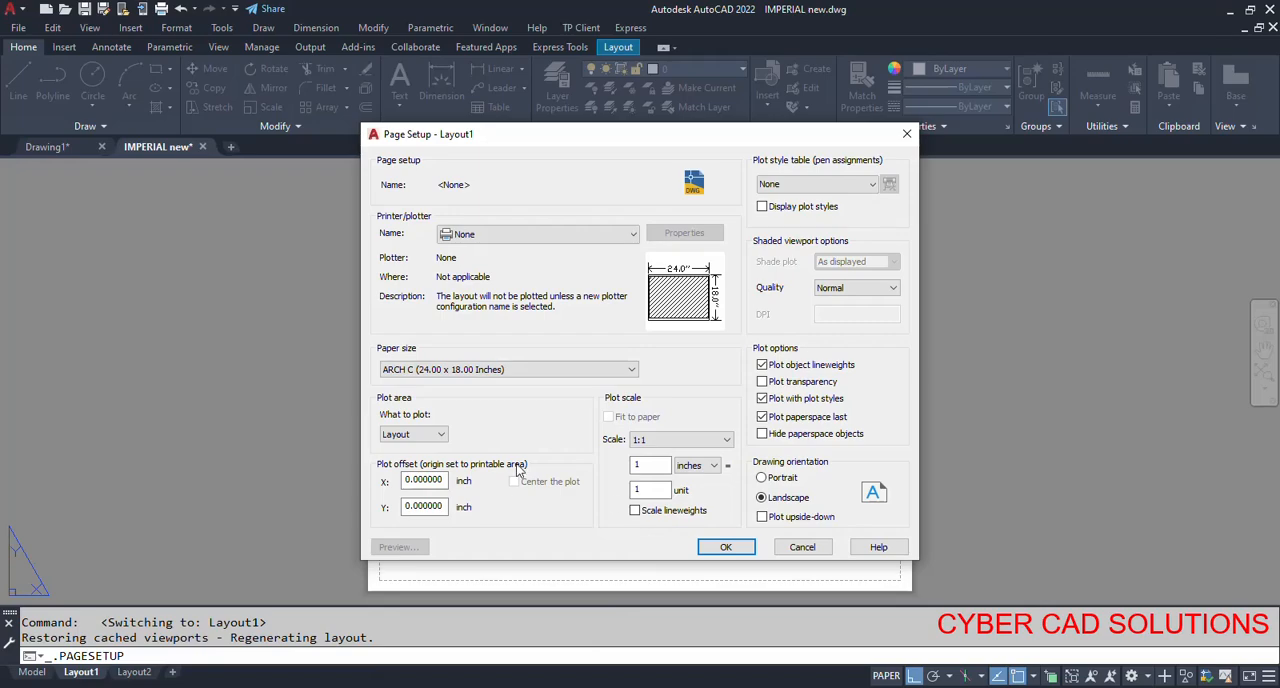
{"action": "left_click", "coordinate": [726, 549]}
{"action": "left_click", "coordinate": [705, 514]}
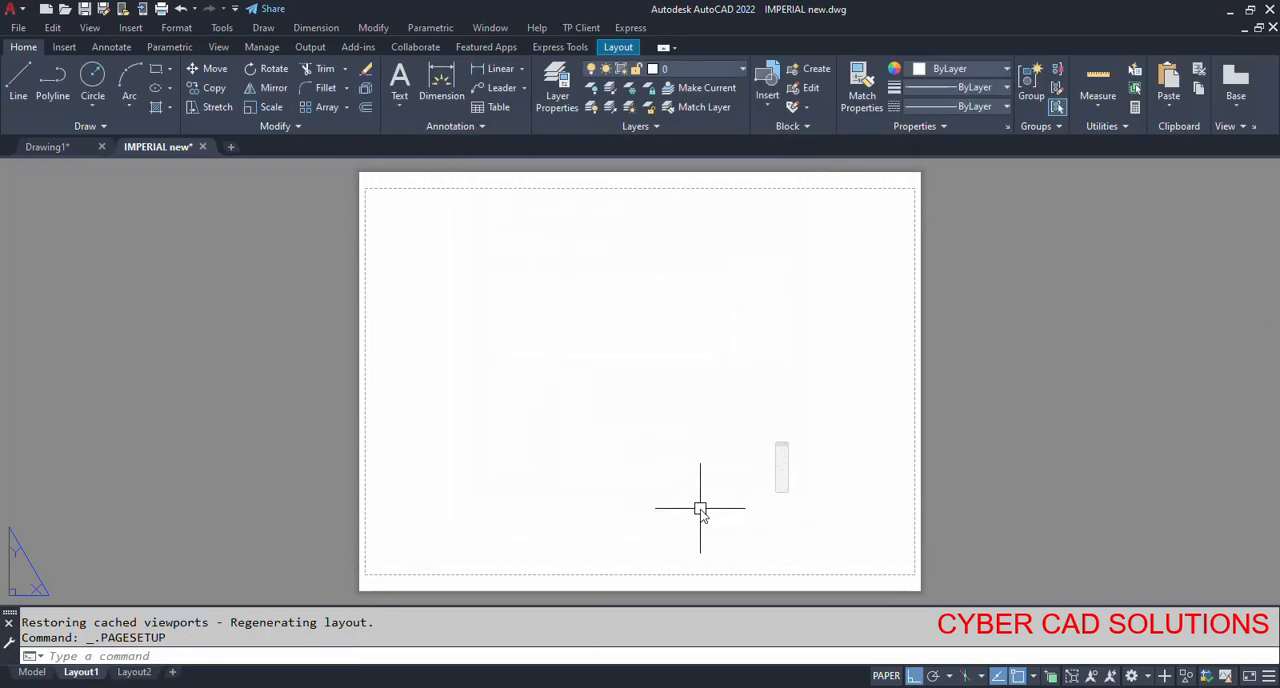
Create a rectangular viewport with MVIEW from the sheet's lower-left printable corner to just above and beyond its centre.
{"action": "type", "text": "mview"}
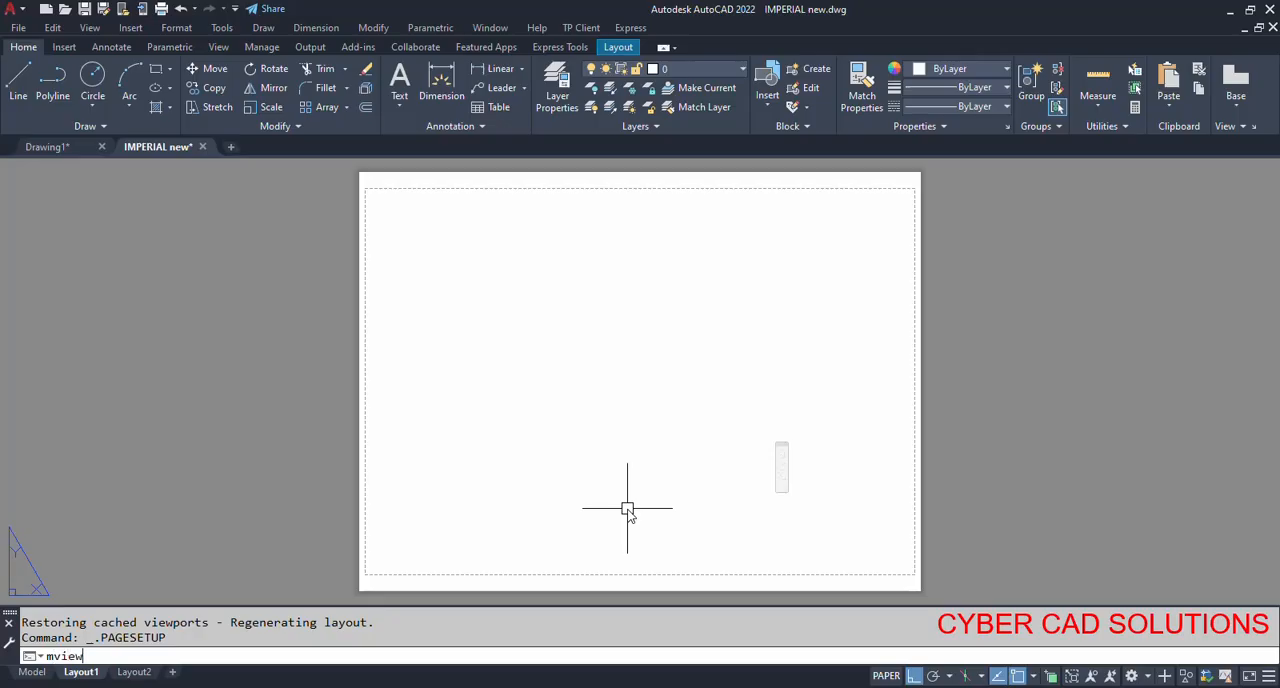
{"action": "key", "text": "Return"}
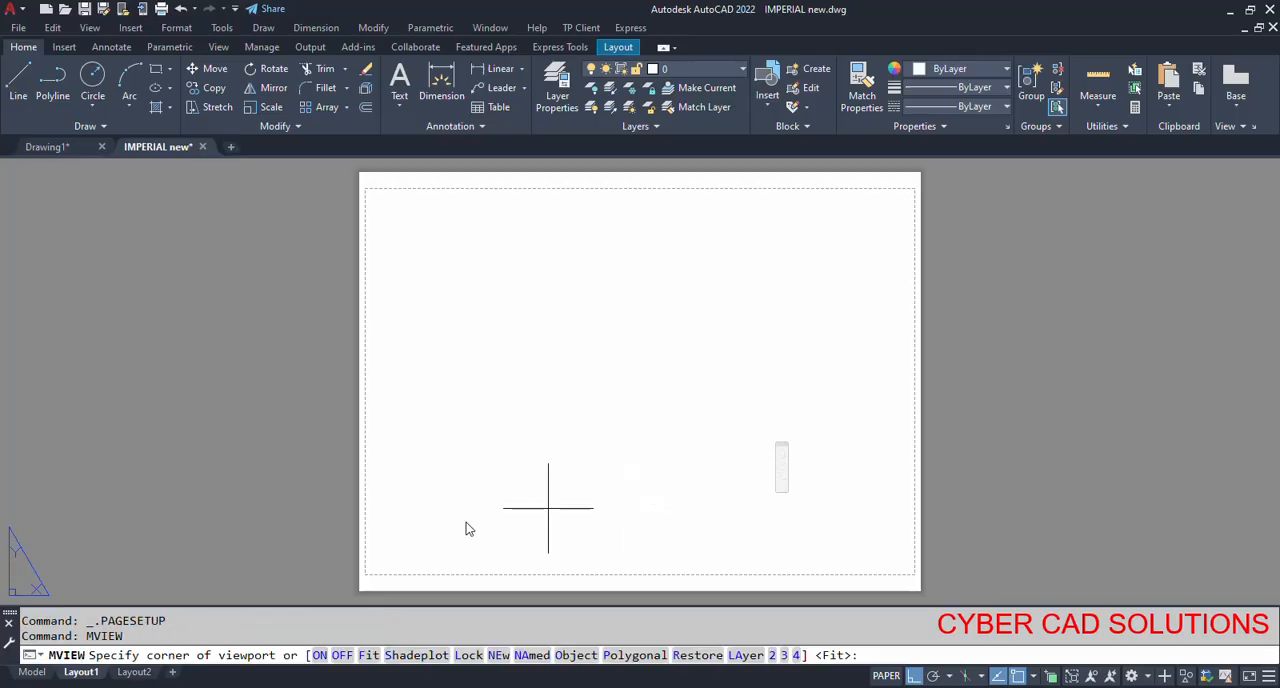
{"action": "left_click", "coordinate": [376, 566]}
{"action": "left_click", "coordinate": [723, 344]}
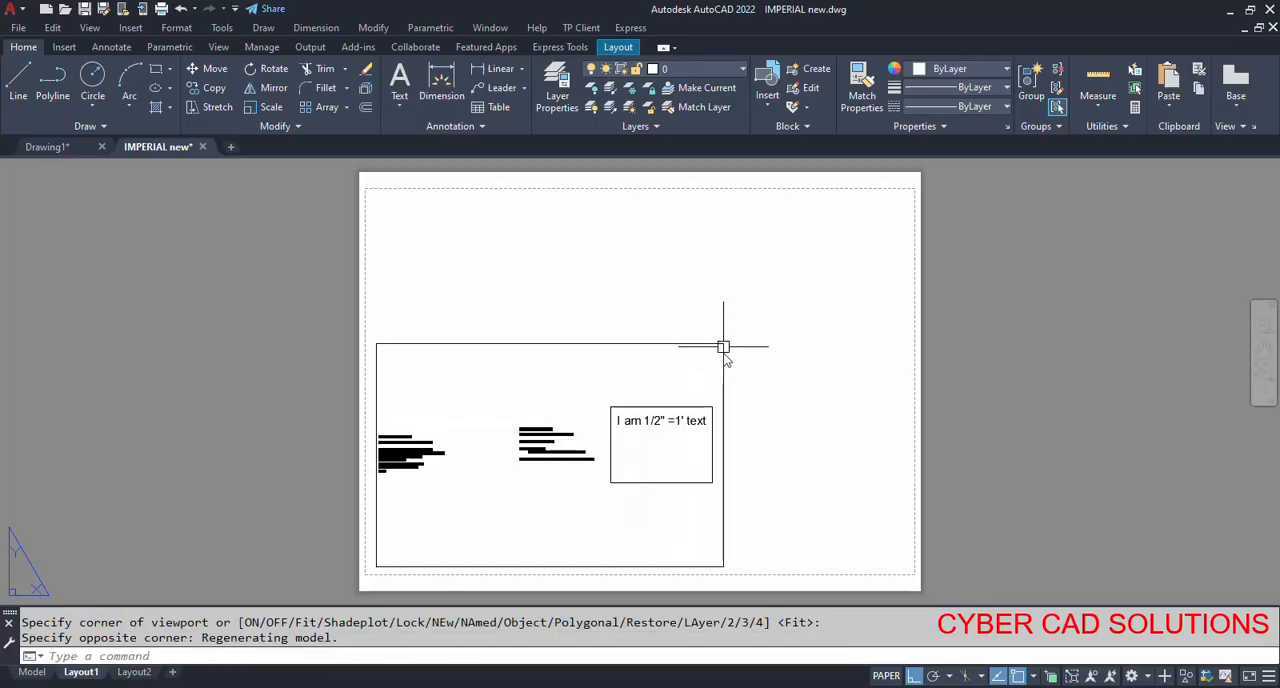
Select the viewport on the sheet and set its standard scale to 1/2" = 1'-0" in its properties.
{"action": "left_click", "coordinate": [728, 507]}
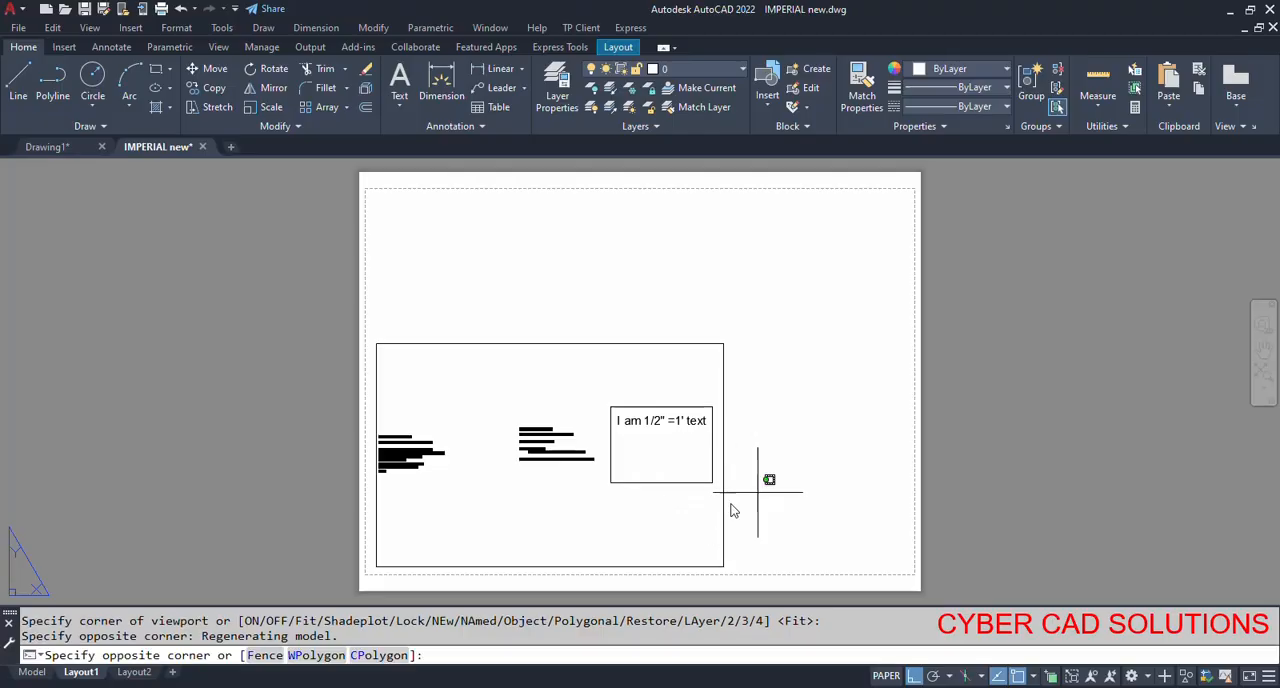
{"action": "left_click", "coordinate": [695, 515]}
{"action": "type", "text": "mo"}
{"action": "key", "text": "Return"}
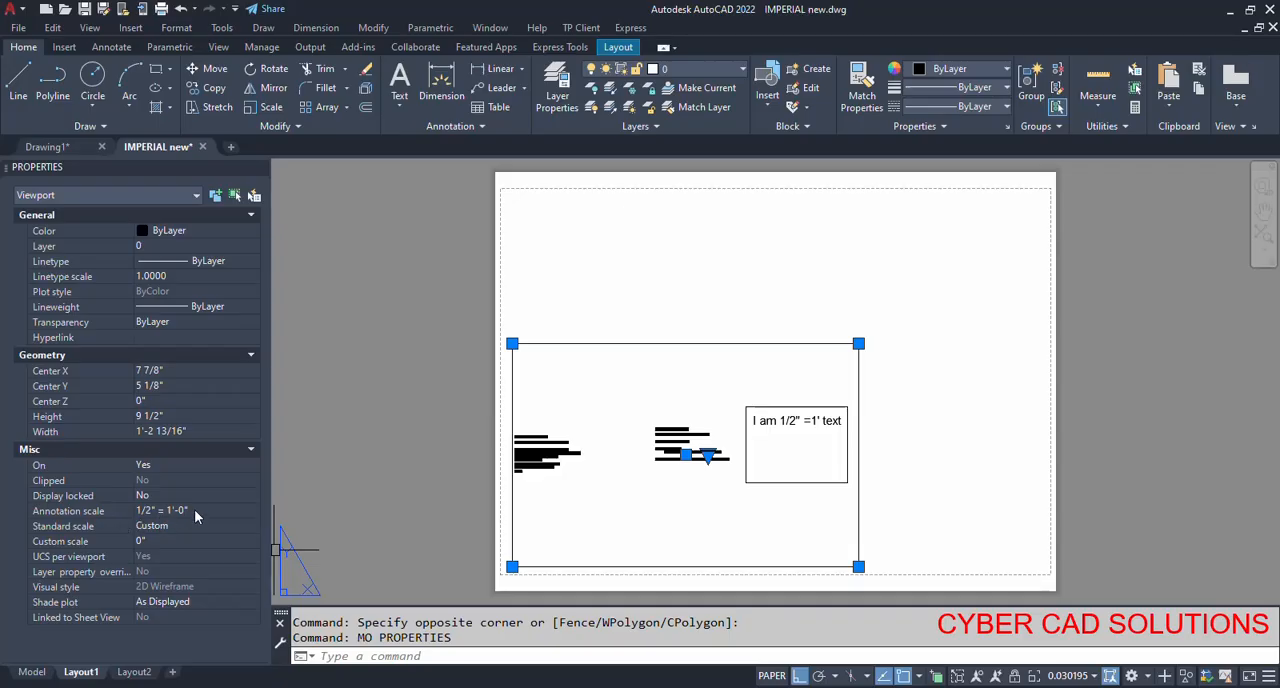
{"action": "left_click", "coordinate": [186, 528]}
{"action": "left_click", "coordinate": [205, 527]}
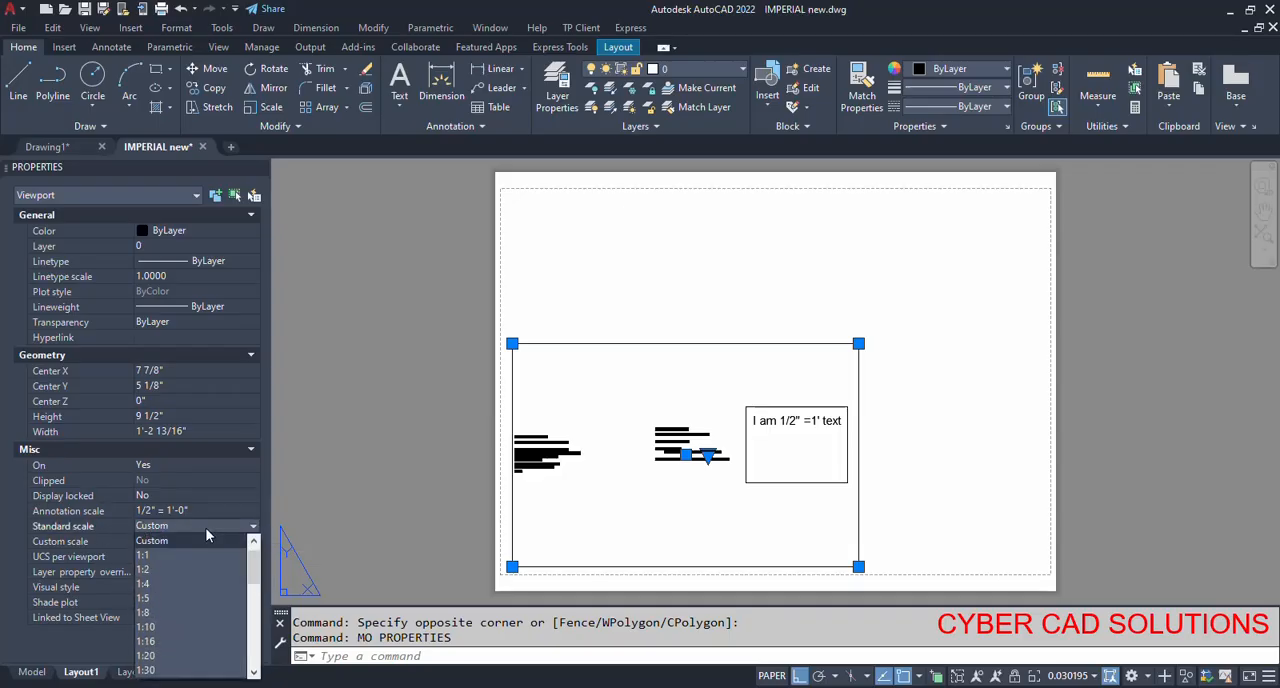
{"action": "scroll", "coordinate": [217, 587], "scroll_direction": "up", "scroll_amount": 1}
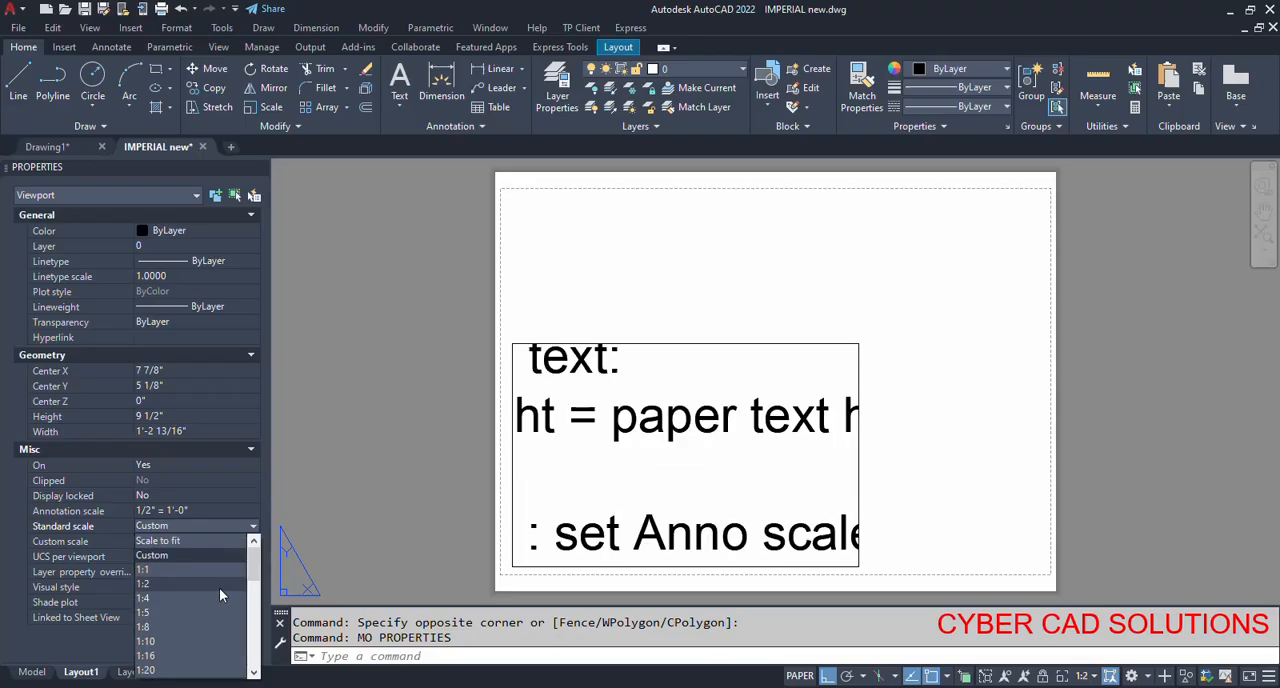
{"action": "scroll", "coordinate": [217, 587], "scroll_direction": "down", "scroll_amount": 4}
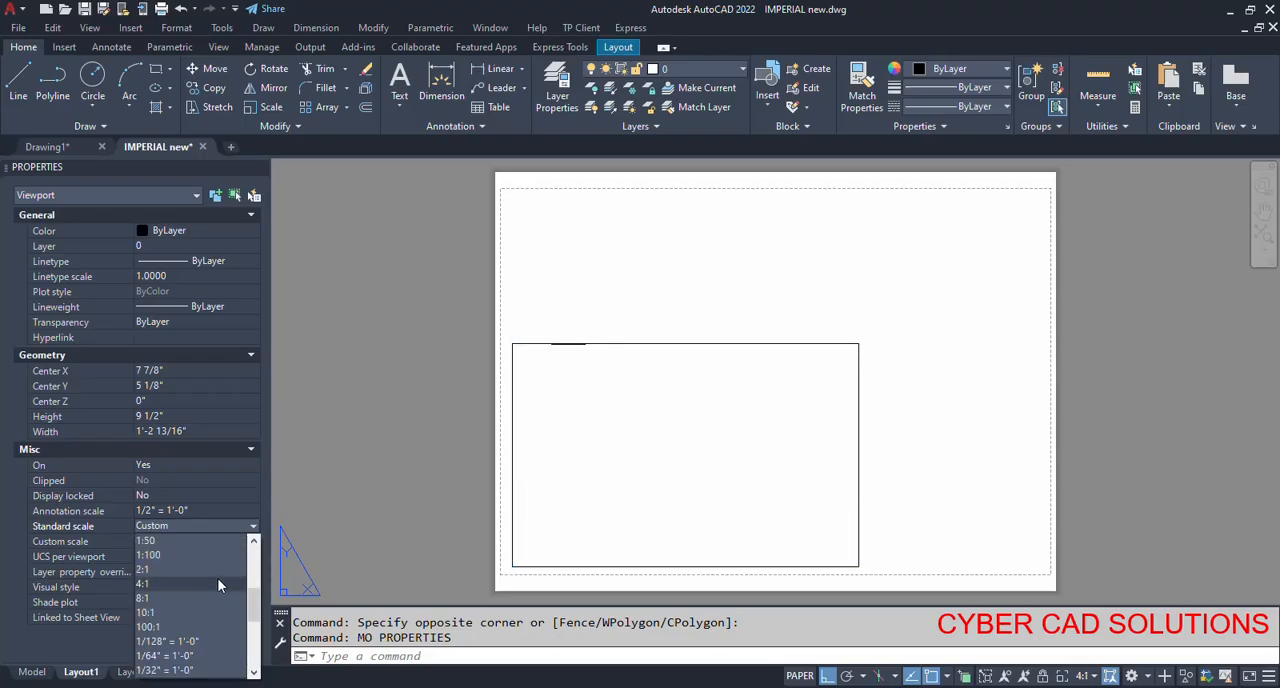
{"action": "scroll", "coordinate": [219, 584], "scroll_direction": "down", "scroll_amount": 1}
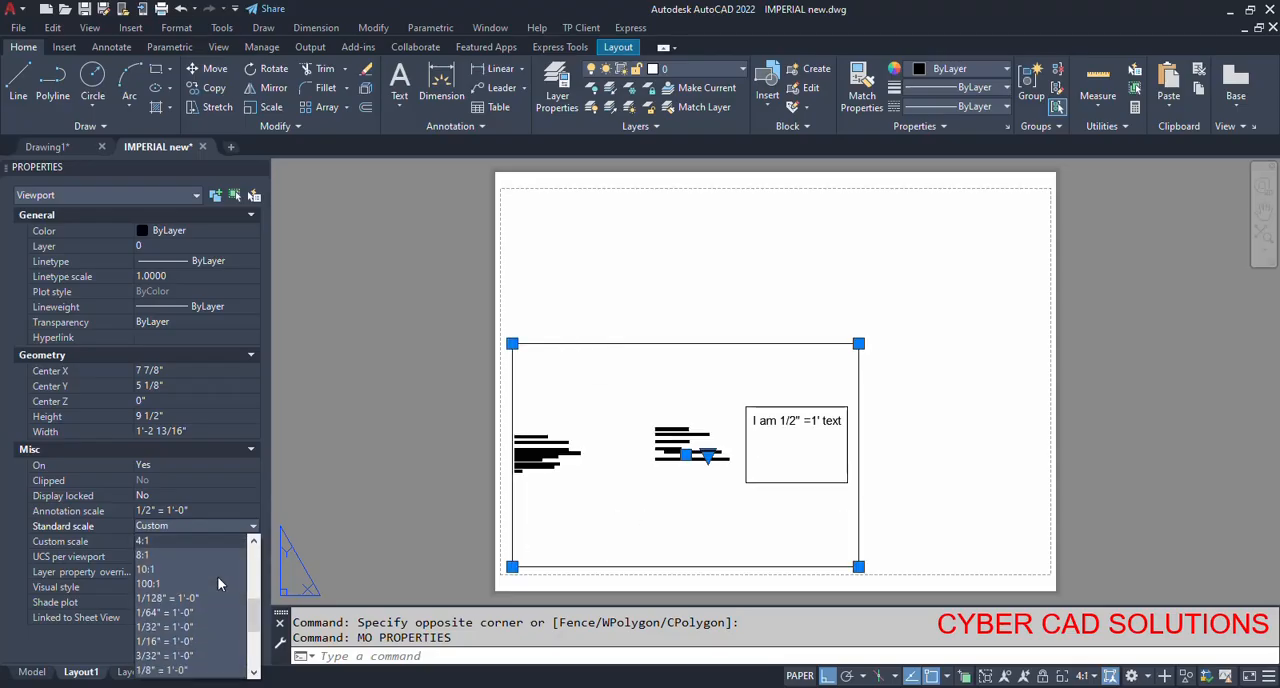
{"action": "scroll", "coordinate": [223, 588], "scroll_direction": "down", "scroll_amount": 2}
{"action": "left_click", "coordinate": [165, 657]}
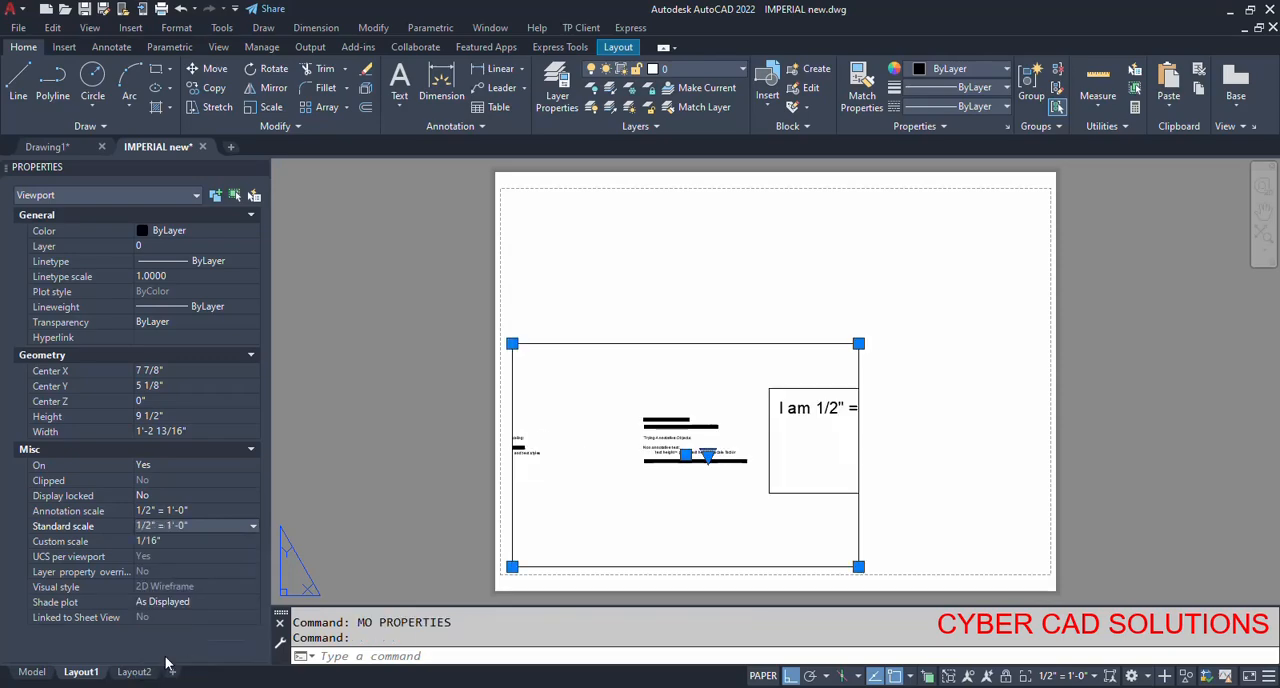
Activate the viewport, pan its view until the rectangle with the text is fully inside, and return to paper space.
{"action": "double_click", "coordinate": [697, 510]}
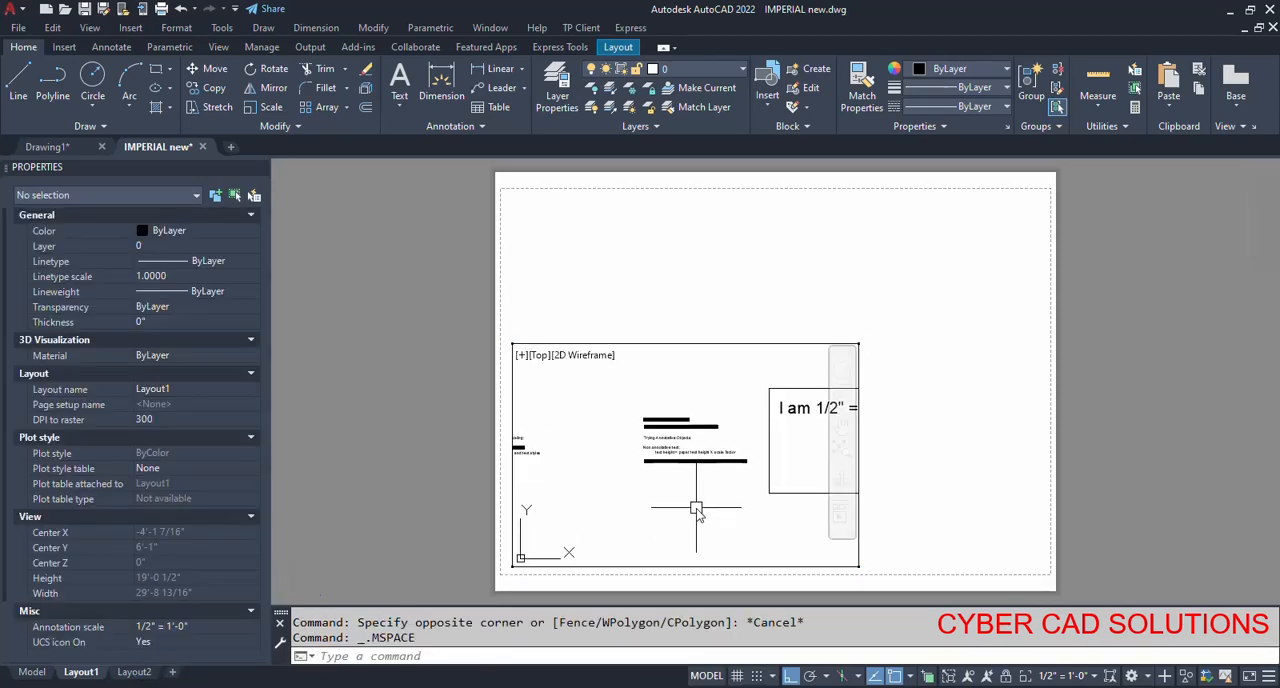
{"action": "type", "text": "p"}
{"action": "key", "text": "Return"}
{"action": "left_click_drag", "start_coordinate": [737, 516], "coordinate": [611, 512]}
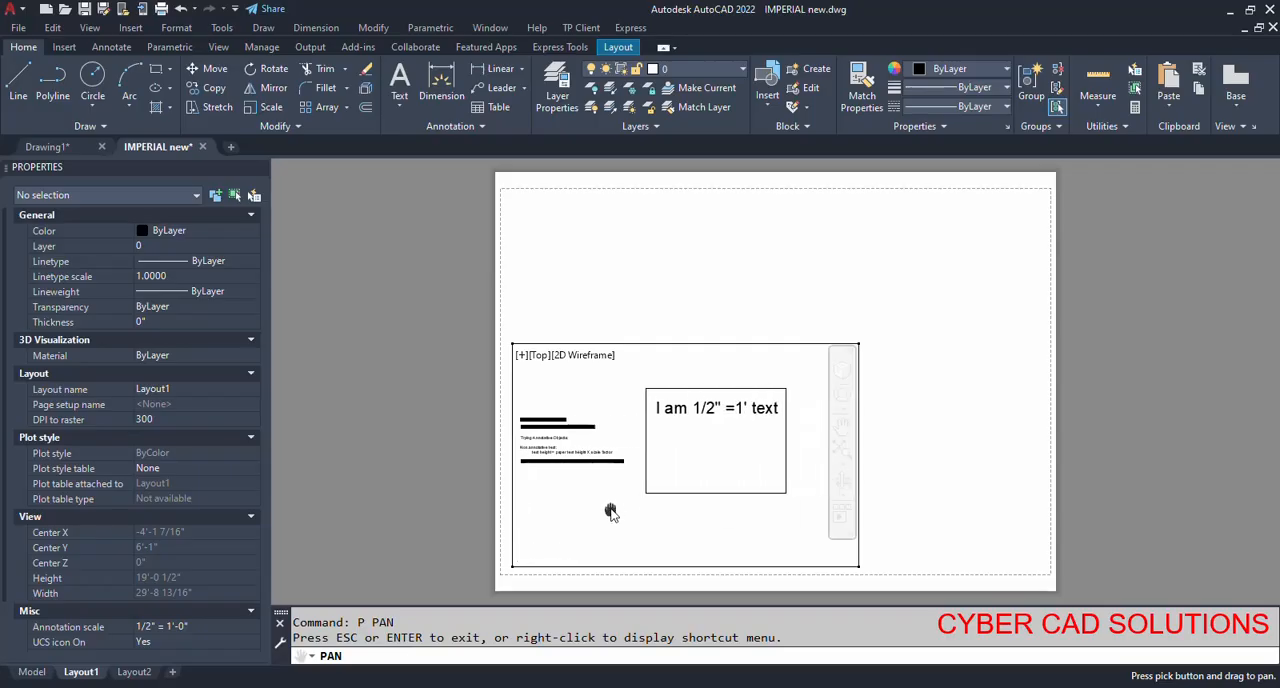
{"action": "right_click", "coordinate": [612, 386]}
{"action": "left_click", "coordinate": [634, 400]}
{"action": "double_click", "coordinate": [910, 436]}
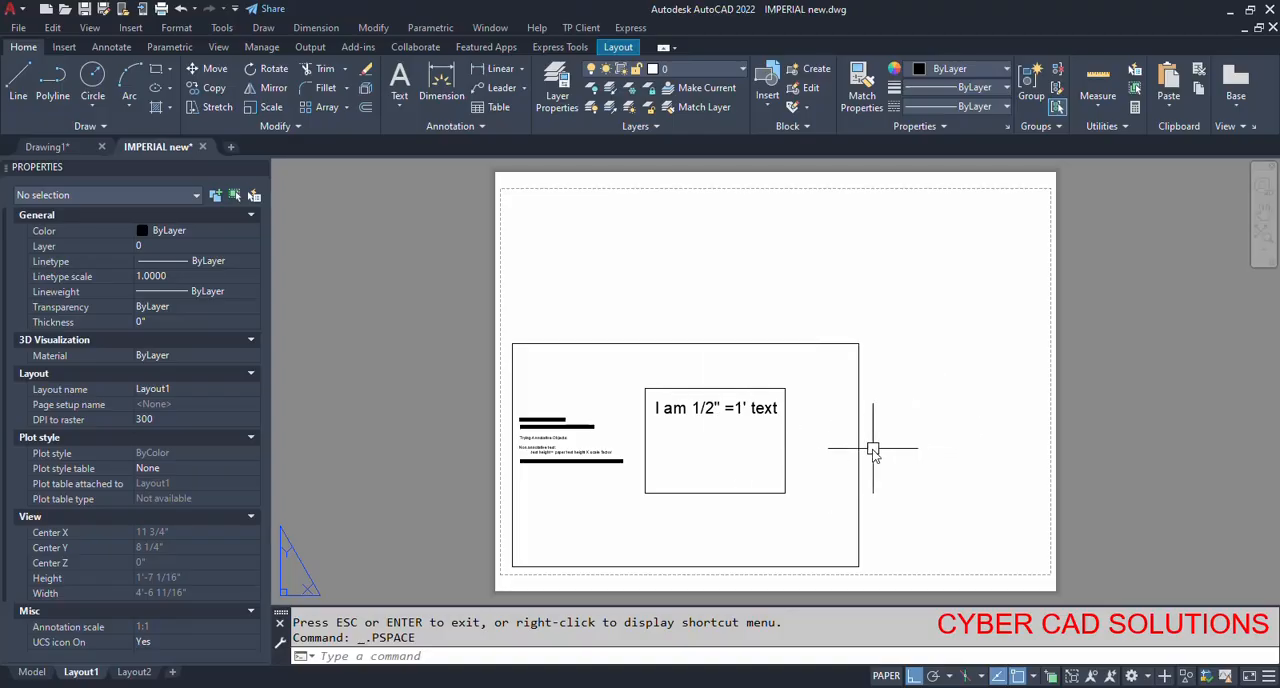
Measure the height of the "I am 1/2" =1' text" letters in paper space with DIST, then zoom to the extents.
{"action": "scroll", "coordinate": [688, 433], "scroll_direction": "up", "scroll_amount": 2}
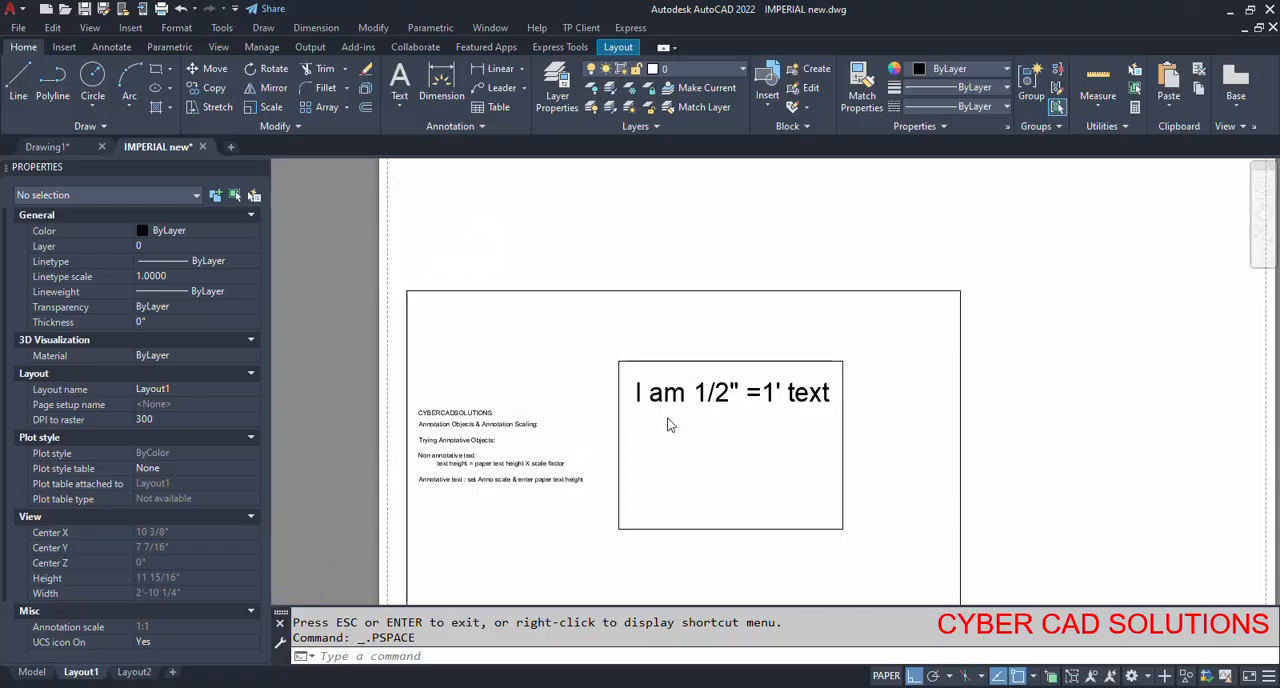
{"action": "scroll", "coordinate": [670, 425], "scroll_direction": "up", "scroll_amount": 6}
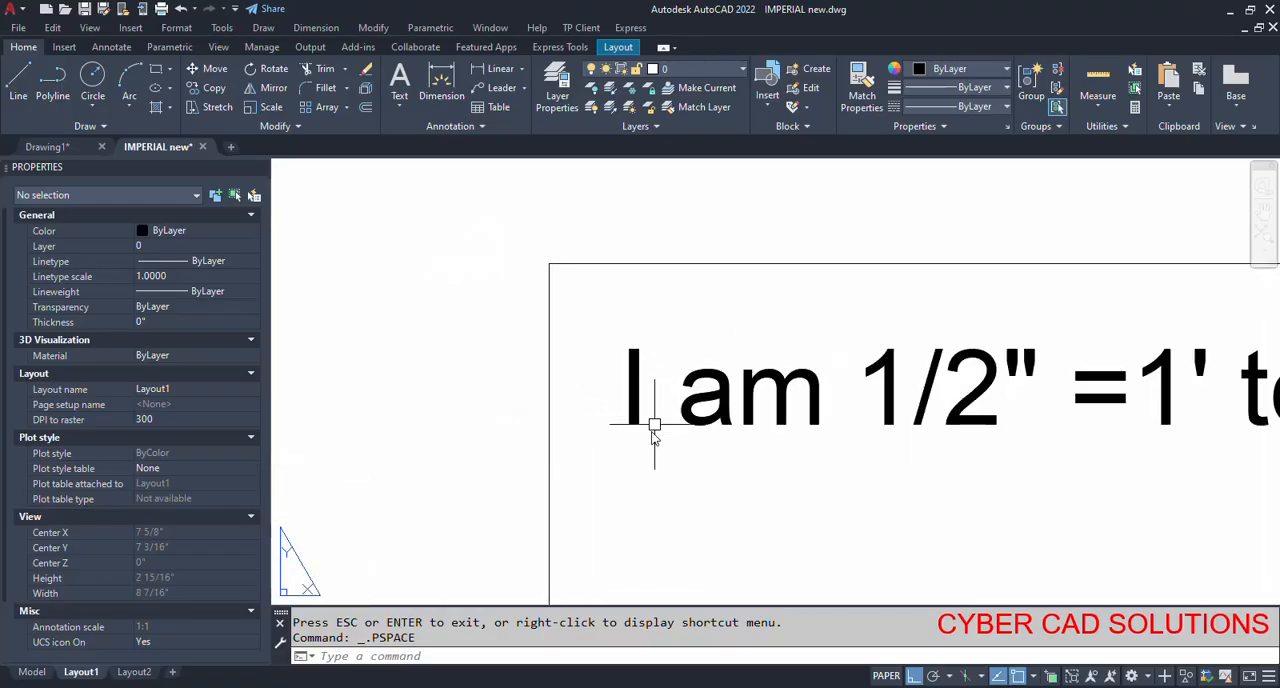
{"action": "type", "text": "di"}
{"action": "key", "text": "Return"}
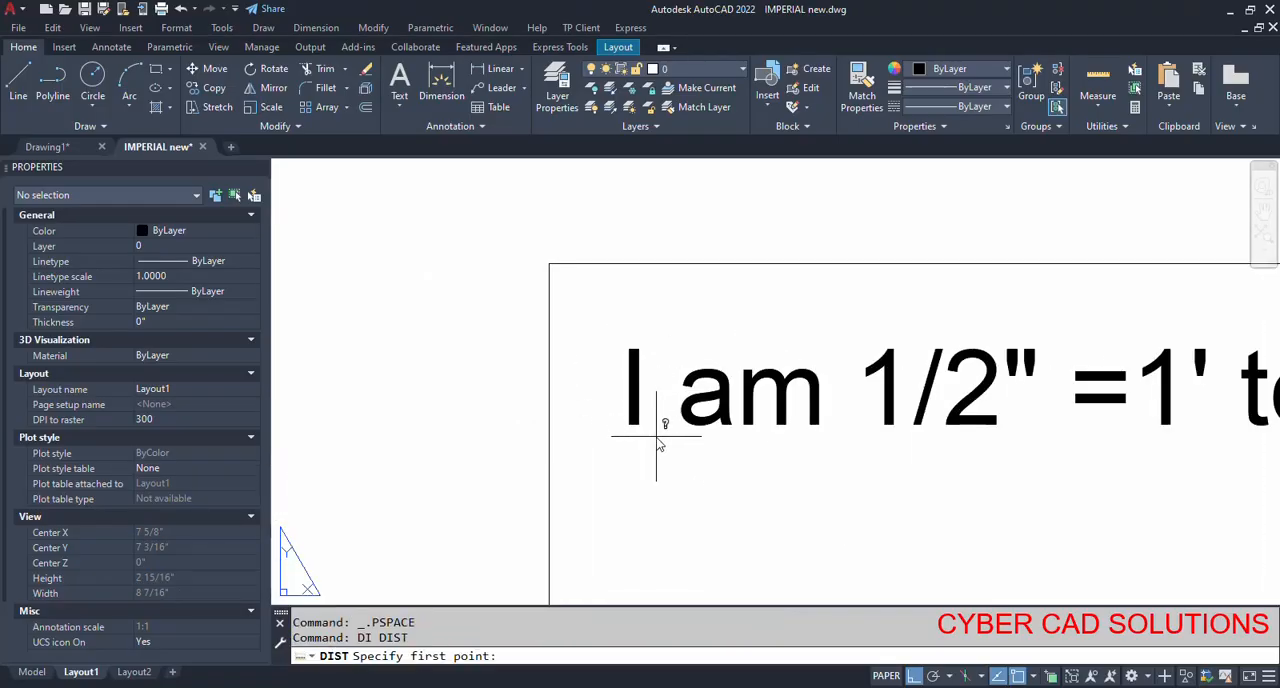
{"action": "left_click", "coordinate": [655, 424]}
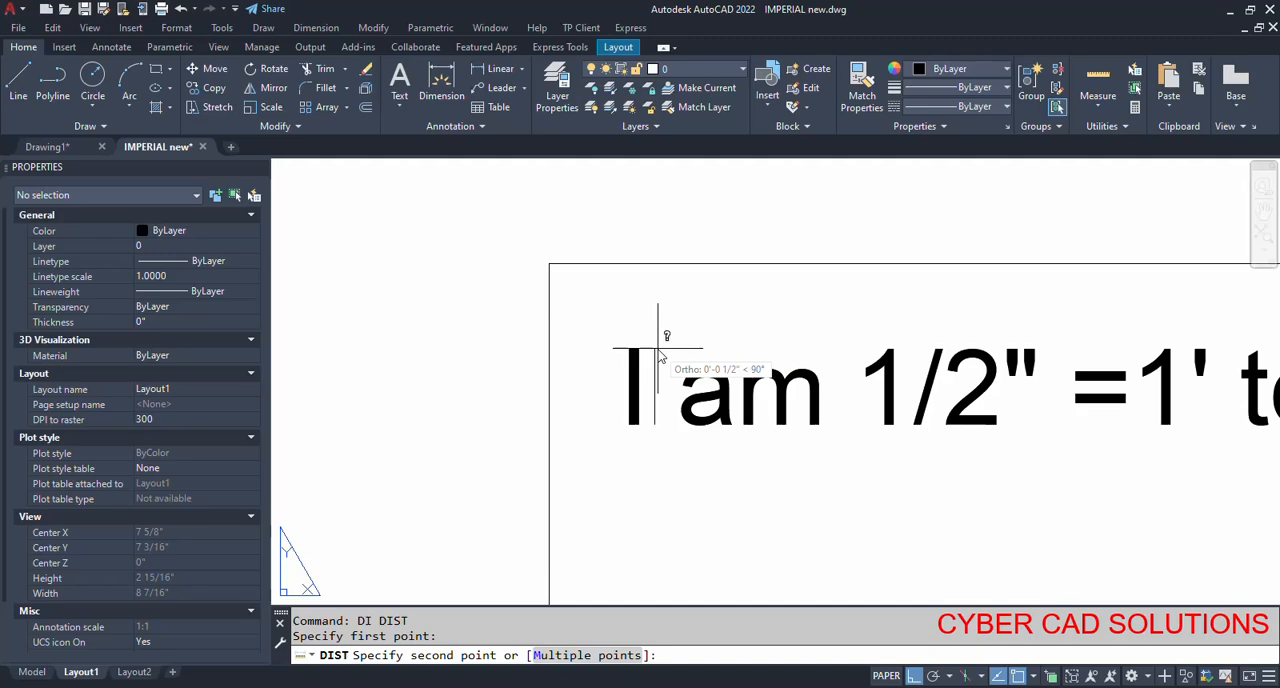
{"action": "key", "text": "Escape"}
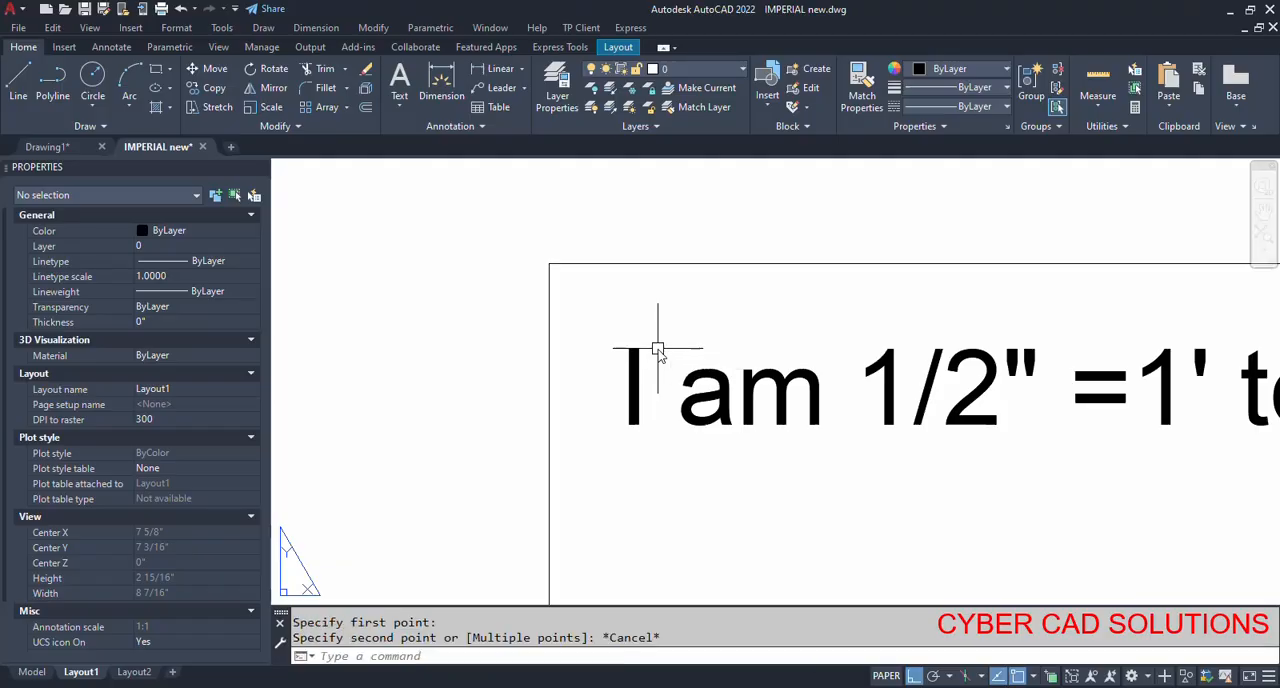
{"action": "type", "text": "z"}
{"action": "key", "text": "Return"}
{"action": "type", "text": "e"}
{"action": "key", "text": "Return"}
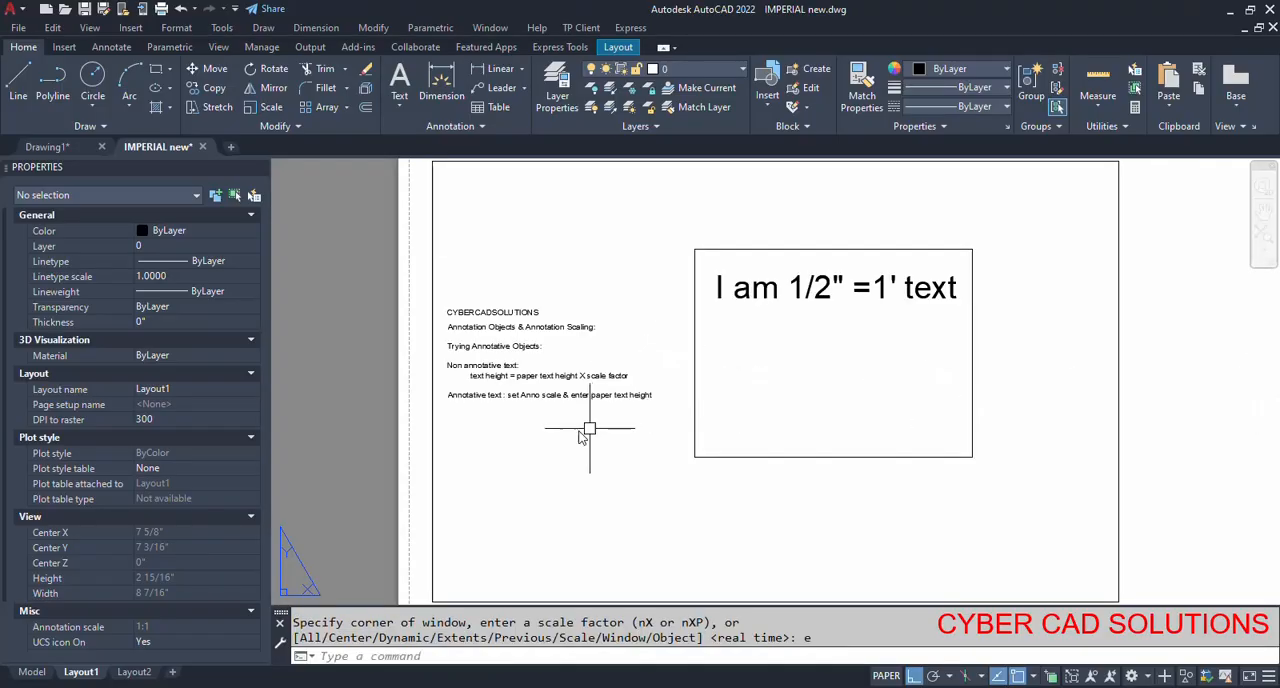
In model space, turn off automatically adding scales to annotative objects and set the annotation scale to 1/4" = 1'-0".
{"action": "left_click", "coordinate": [32, 671]}
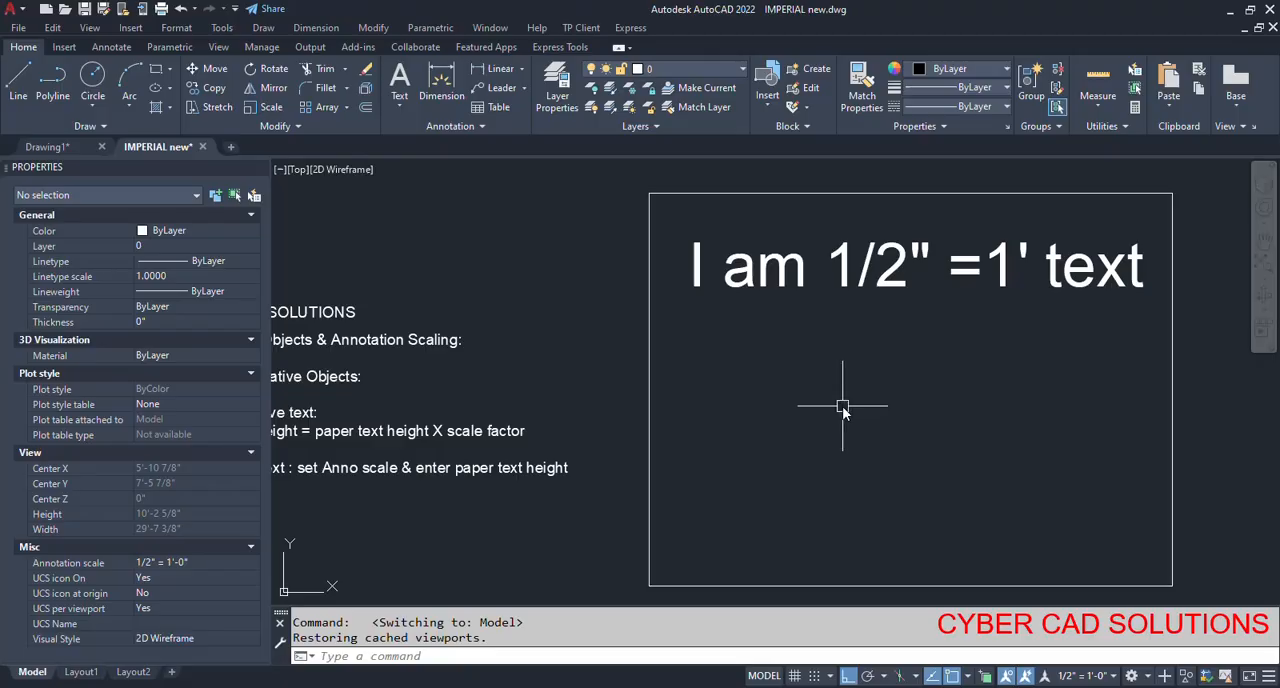
{"action": "key", "text": "Escape"}
{"action": "key", "text": "Escape"}
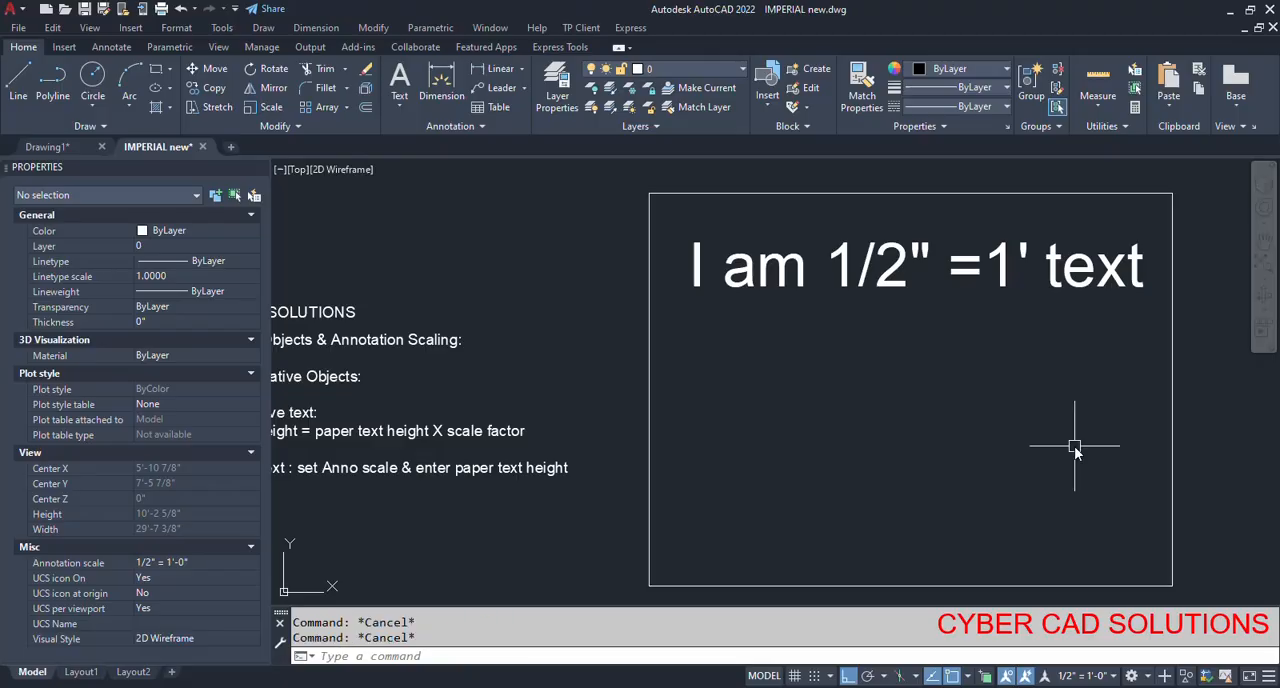
{"action": "left_click", "coordinate": [1027, 677]}
{"action": "left_click", "coordinate": [1093, 678]}
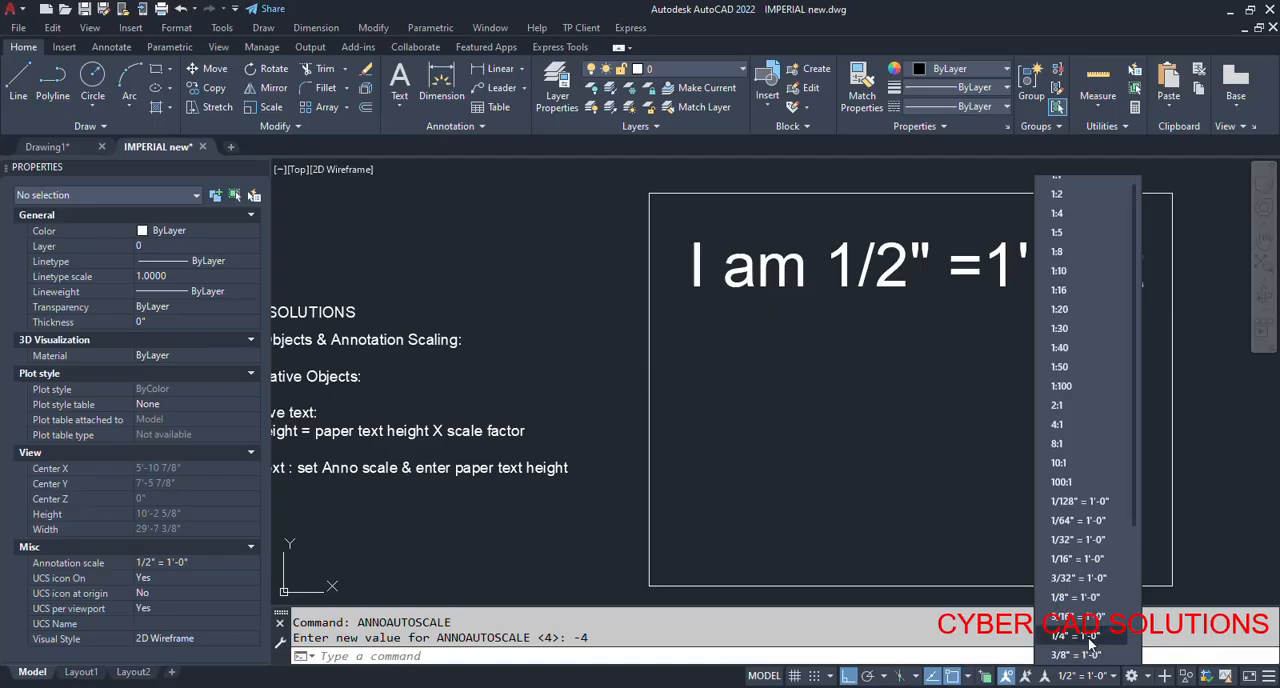
{"action": "left_click", "coordinate": [1088, 636]}
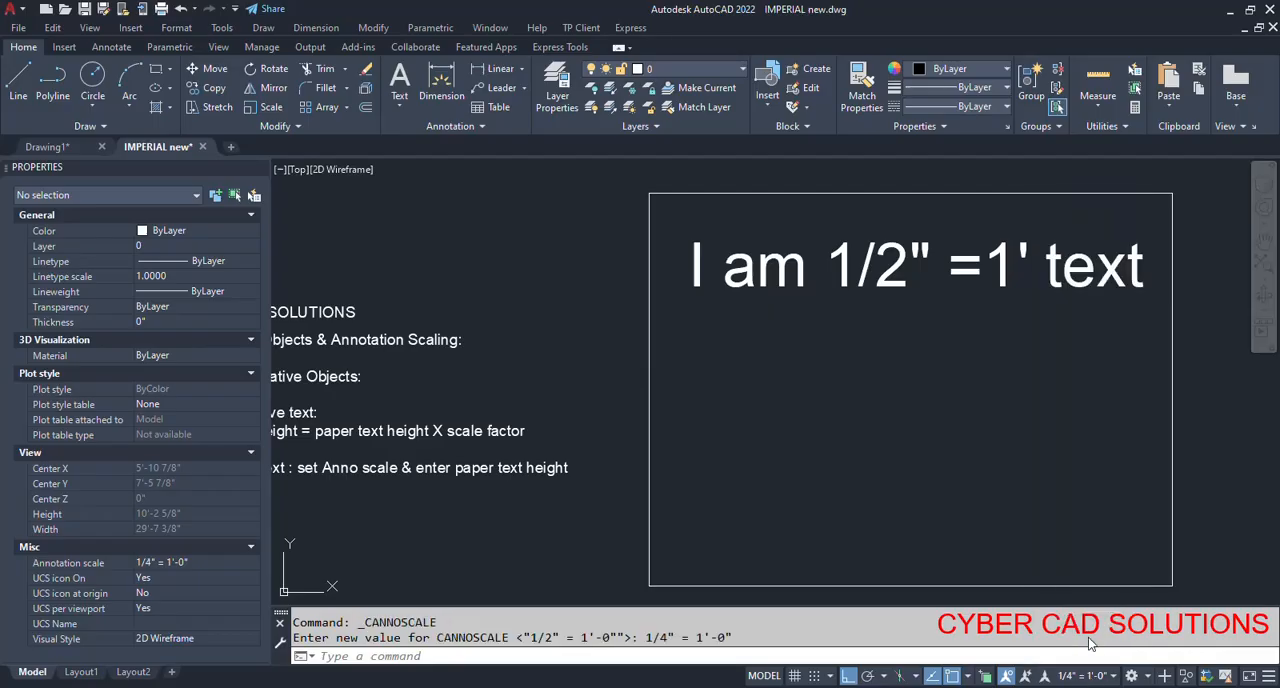
Place a multiline text box beneath the existing text inside the rectangle, with a paper text height of 1/4".
{"action": "left_click", "coordinate": [399, 106]}
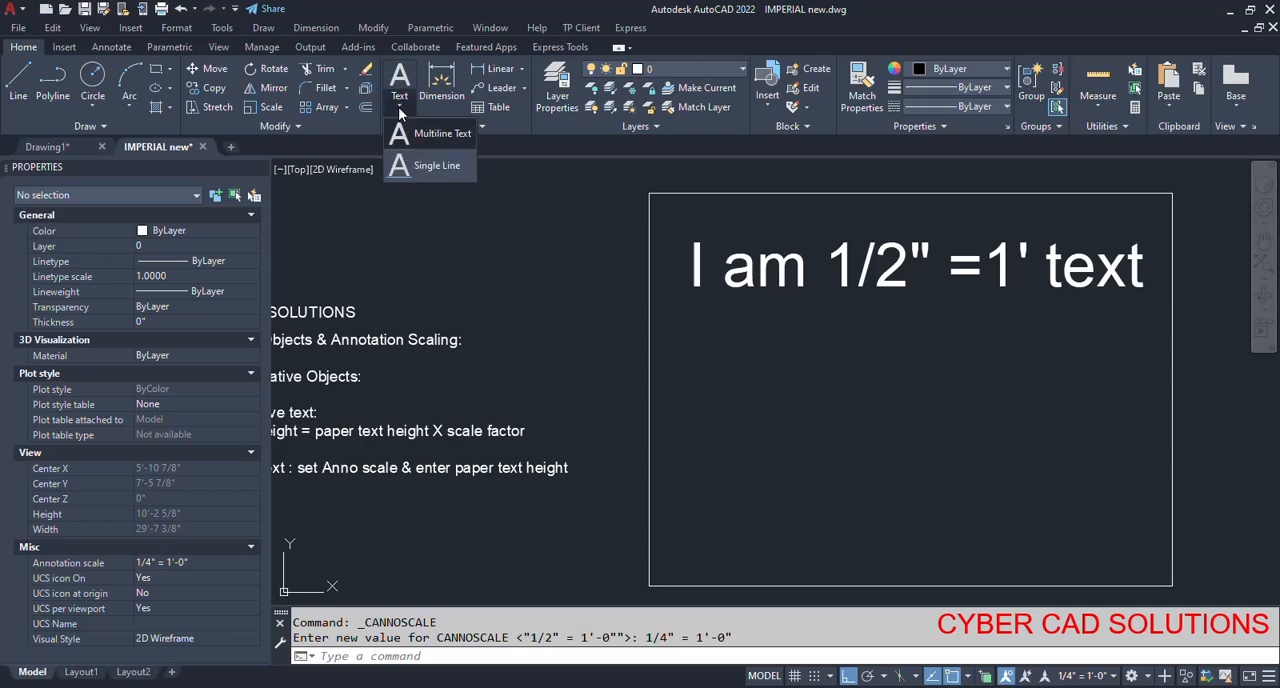
{"action": "left_click", "coordinate": [431, 134]}
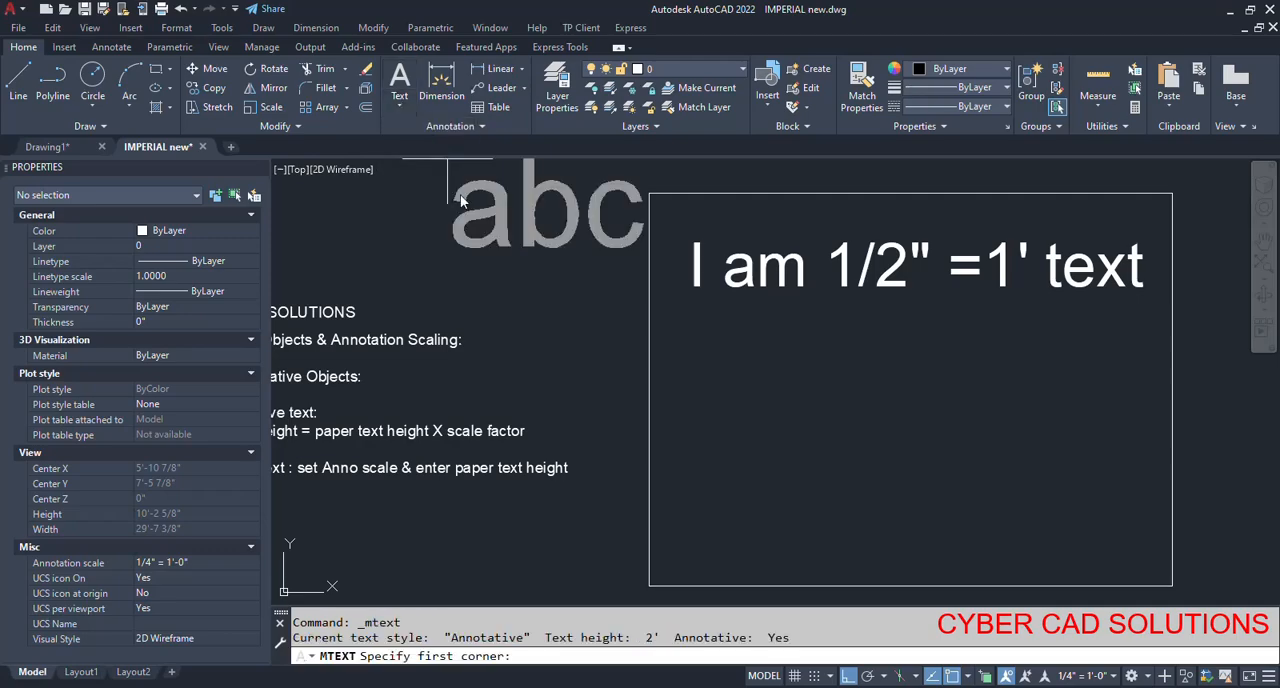
{"action": "left_click", "coordinate": [703, 356]}
{"action": "left_click", "coordinate": [583, 655]}
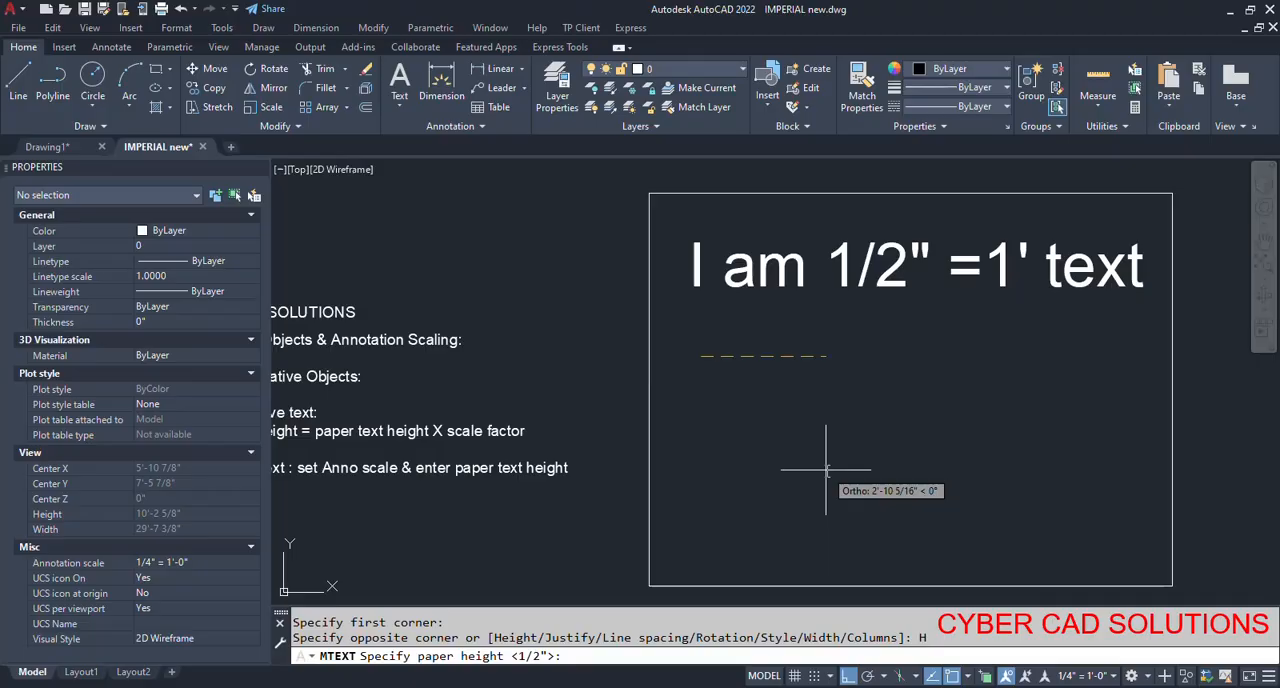
{"action": "type", "text": "0.25"}
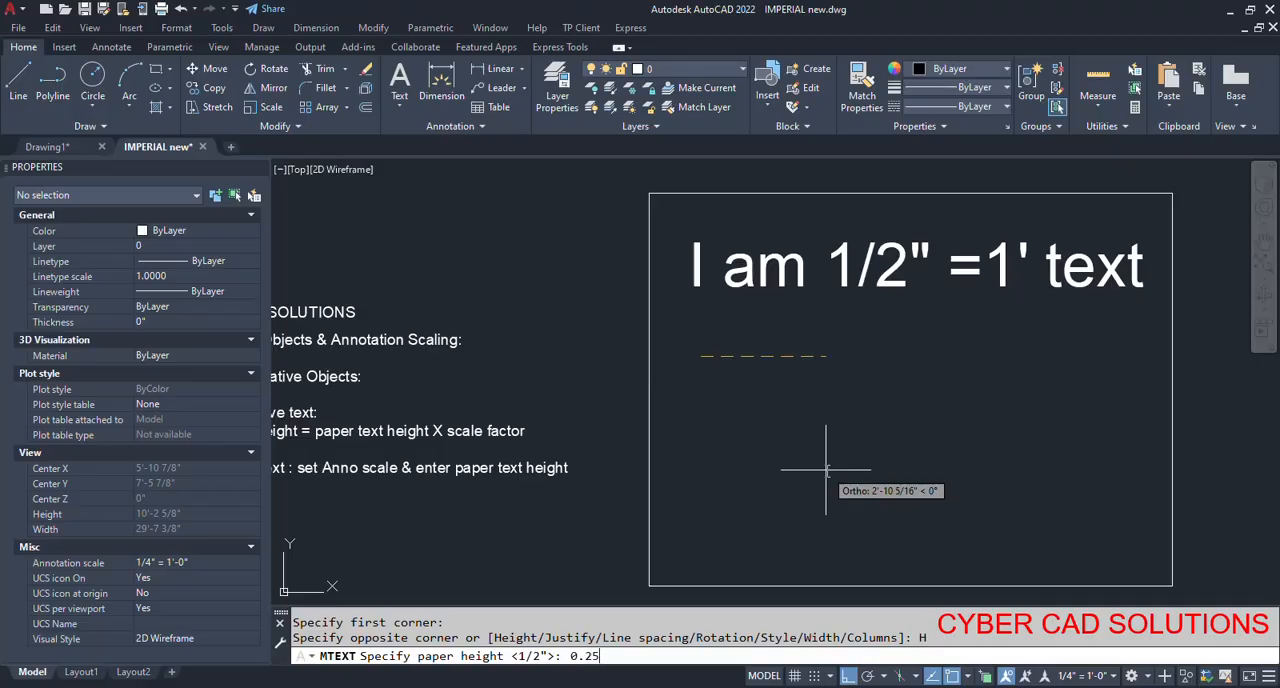
{"action": "type", "text": "1/4"}
{"action": "key", "text": "Return"}
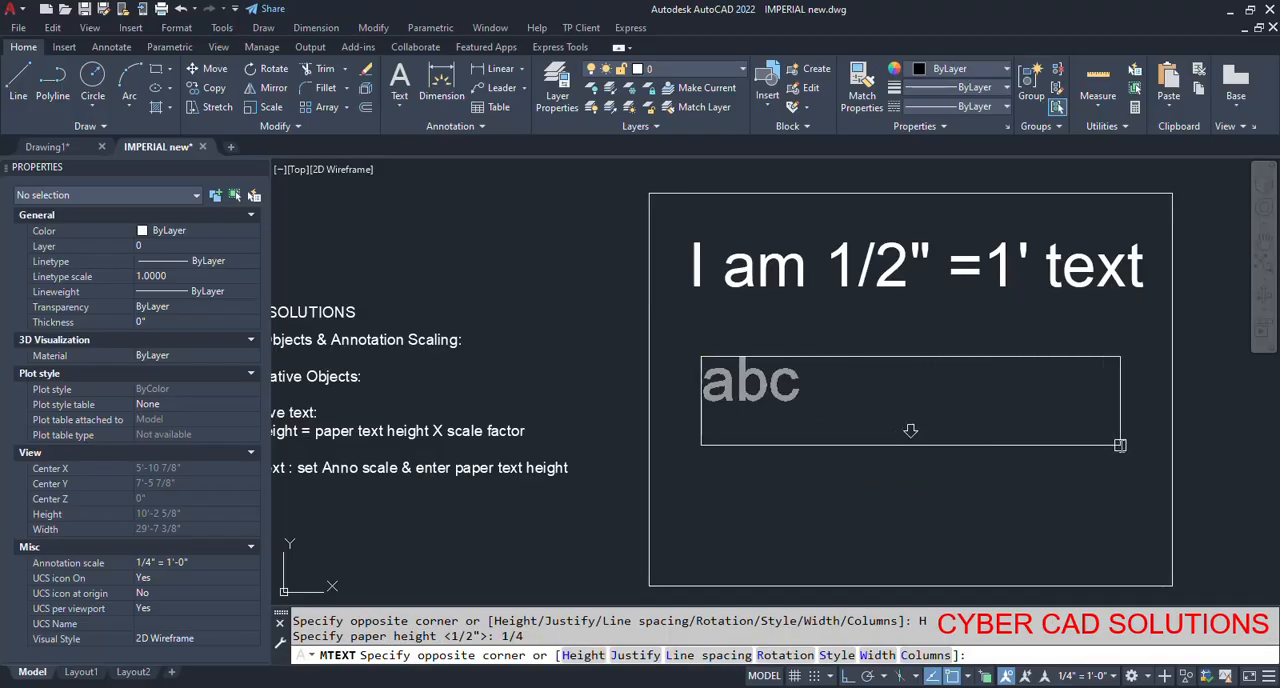
{"action": "left_click", "coordinate": [1135, 440]}
Enter the text "I am 1/4"=1' text", widen the text box to fit it on one line, and finish editing.
{"action": "type", "text": "I am 1/"}
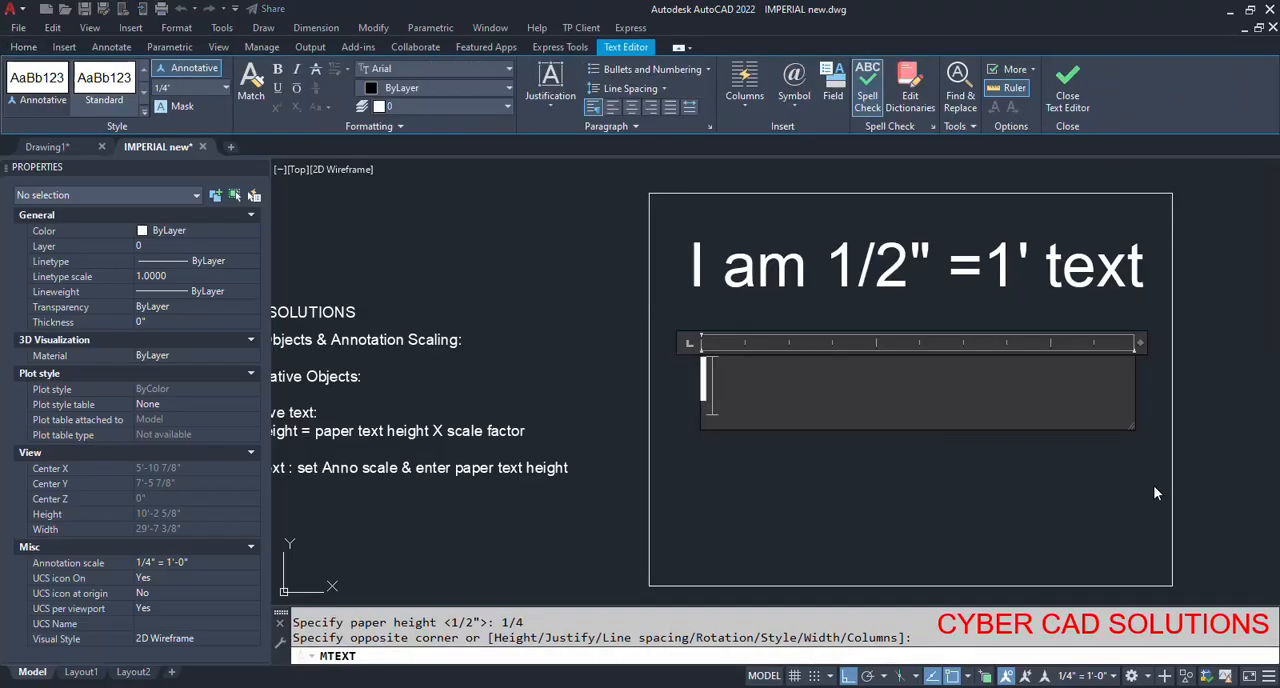
{"action": "type", "text": "4\""}
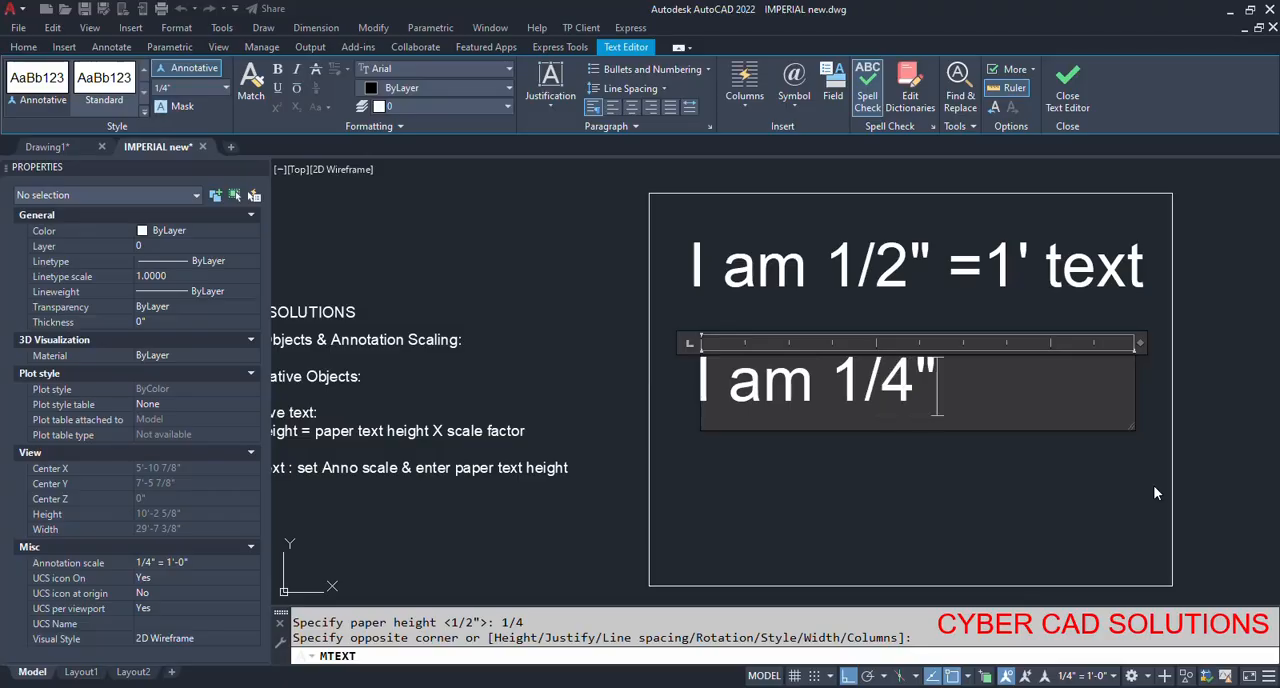
{"action": "type", "text": "=1' text"}
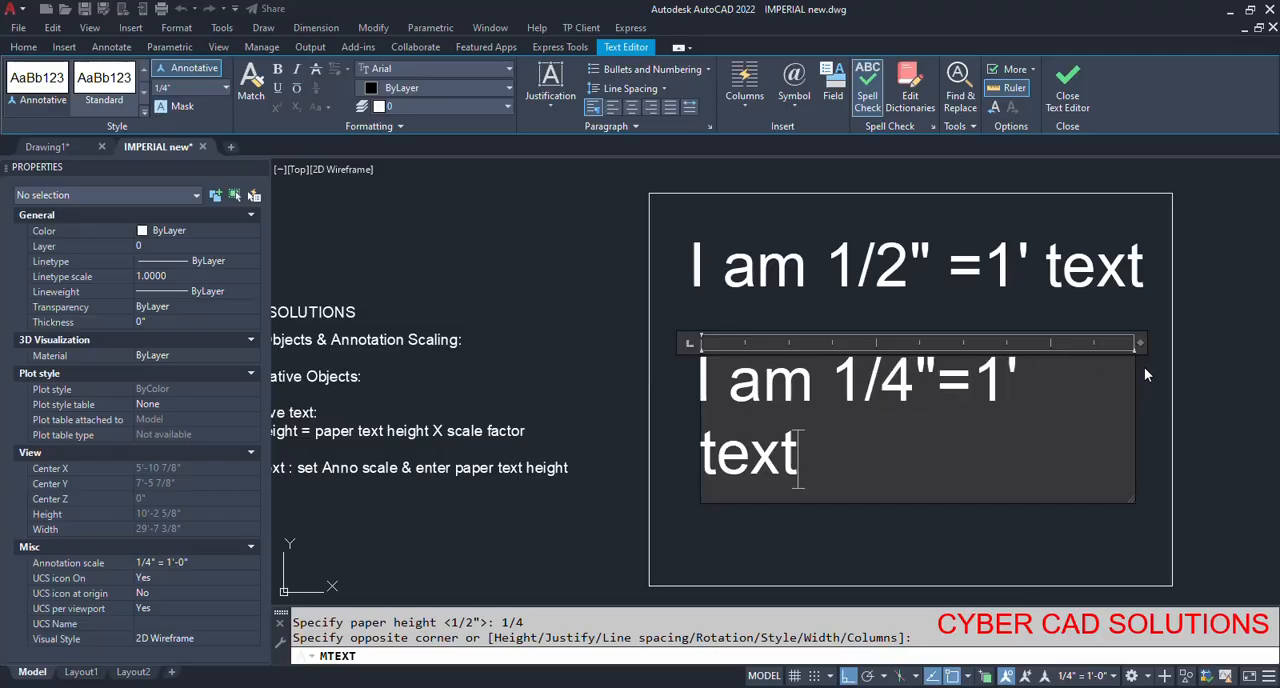
{"action": "left_click_drag", "start_coordinate": [1141, 343], "coordinate": [1199, 343]}
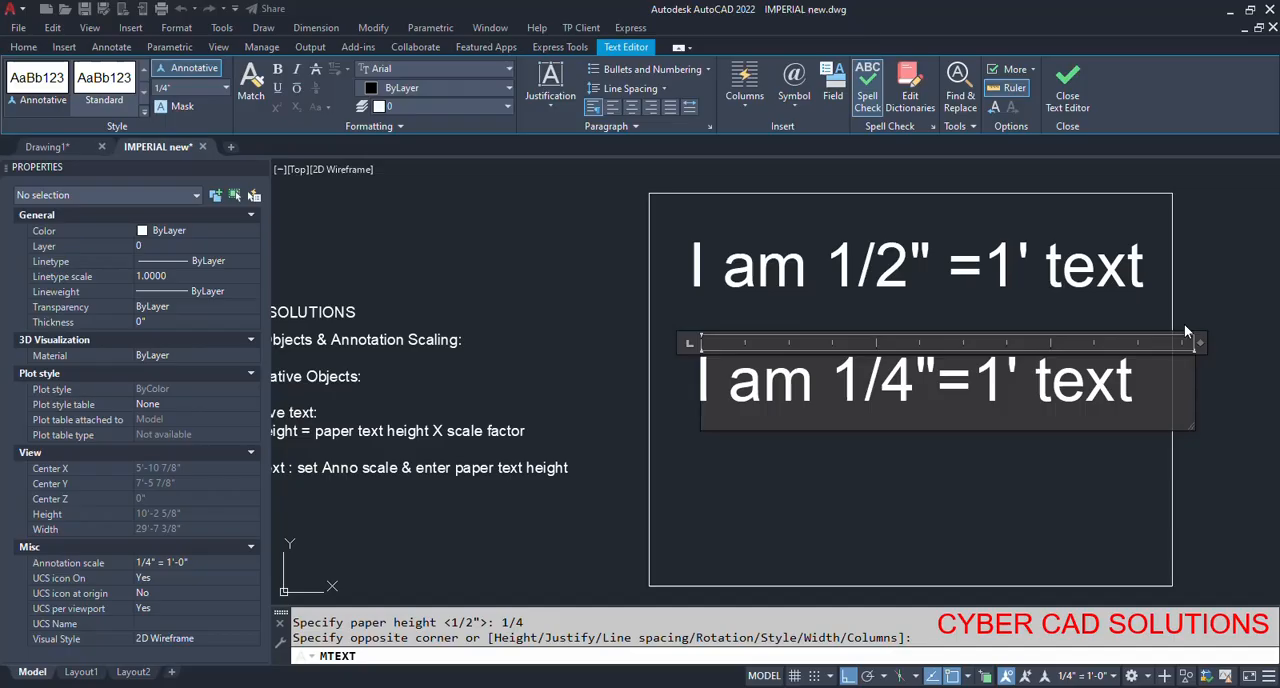
{"action": "left_click", "coordinate": [1063, 99]}
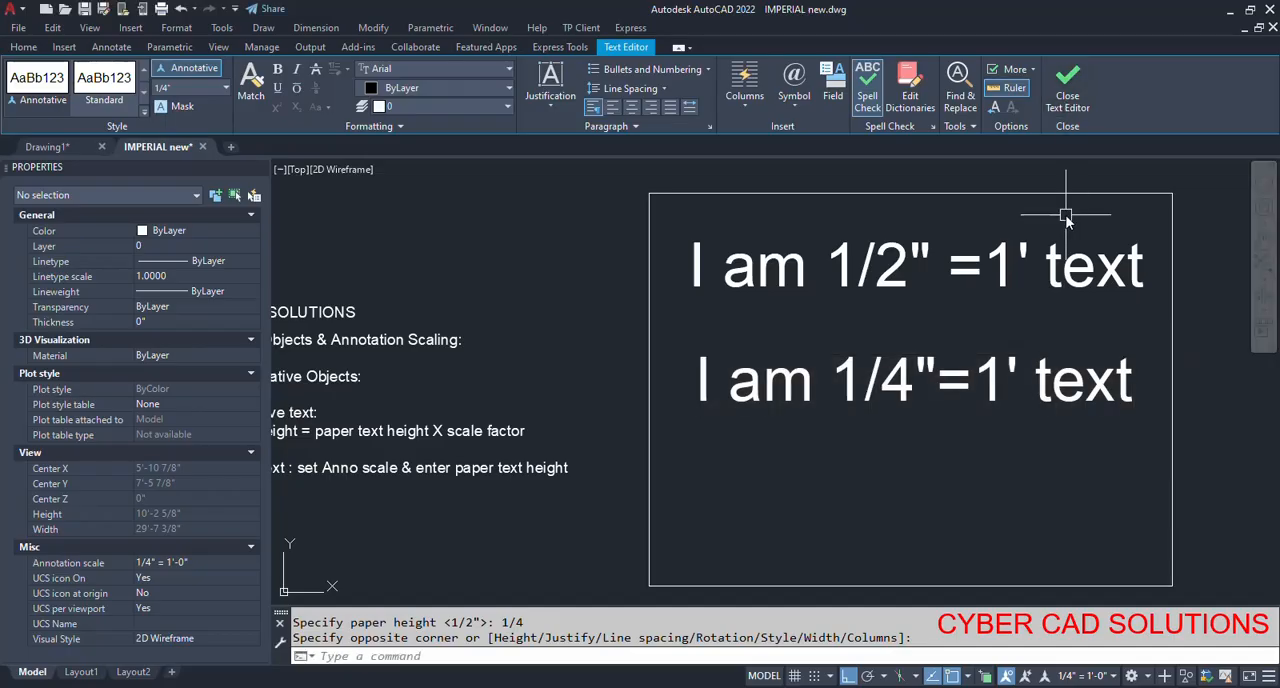
List the properties of the "I am 1/4"=1' text" object and check its paper text height.
{"action": "left_click", "coordinate": [869, 362]}
{"action": "type", "text": "1i"}
{"action": "key", "text": "Return"}
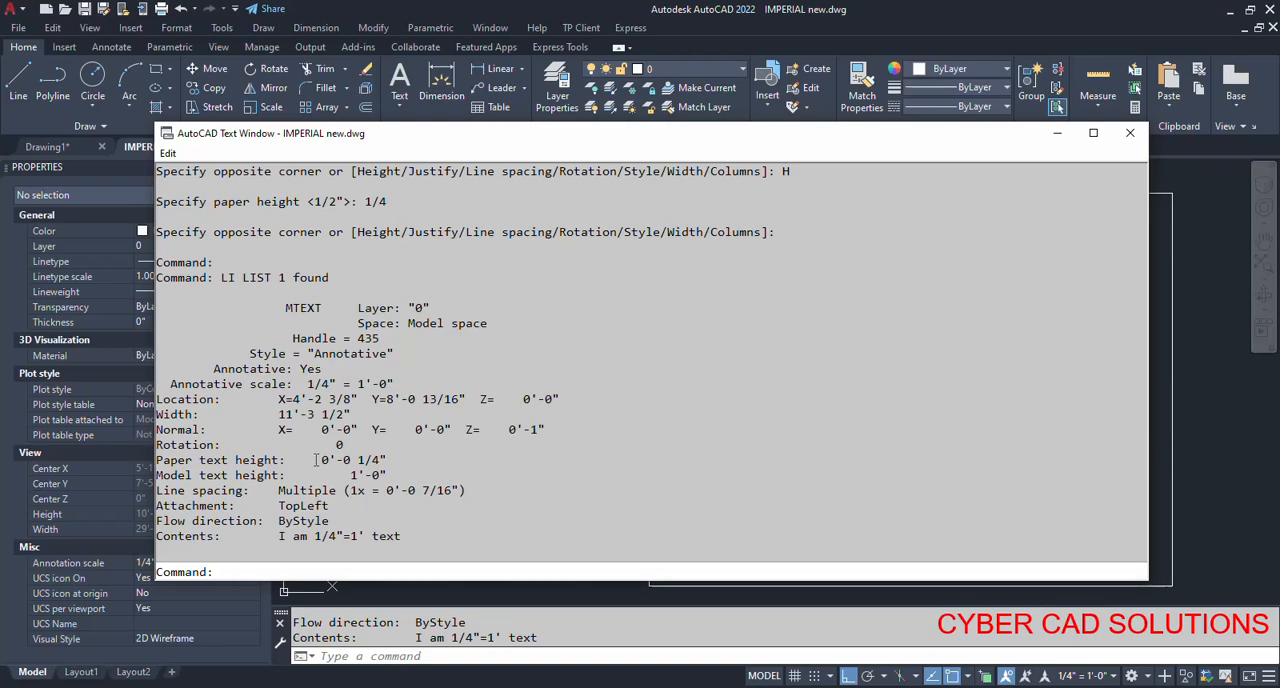
{"action": "left_click_drag", "start_coordinate": [359, 459], "coordinate": [397, 459]}
{"action": "key", "text": "F2"}
List the properties of the "I am 1/2" =1' text" object and check its paper text height.
{"action": "left_click", "coordinate": [891, 273]}
{"action": "key", "text": "Return"}
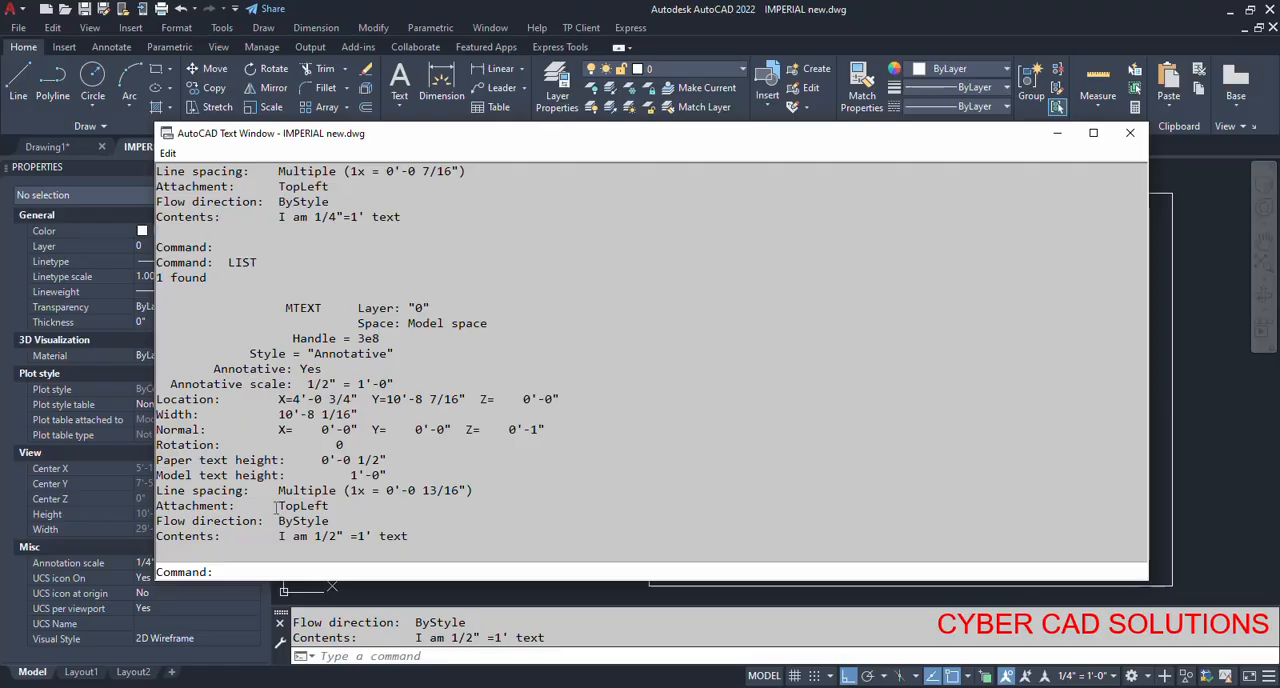
{"action": "left_click_drag", "start_coordinate": [310, 462], "coordinate": [405, 457]}
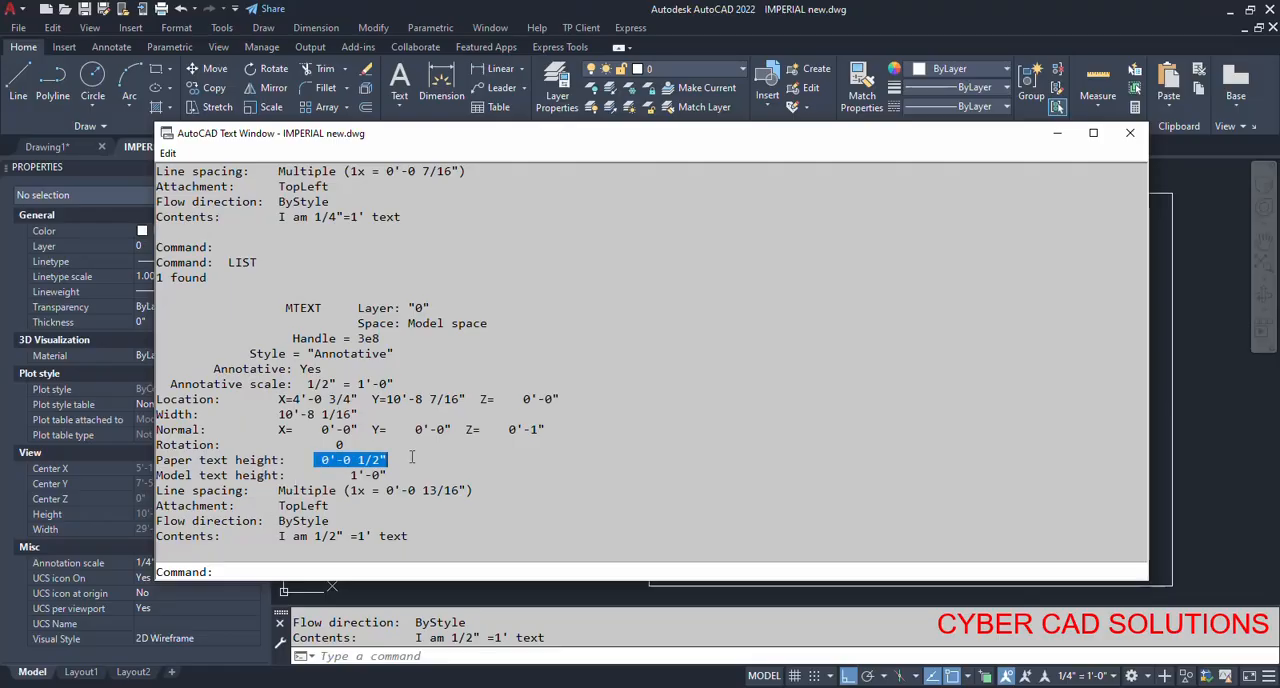
{"action": "key", "text": "F2"}
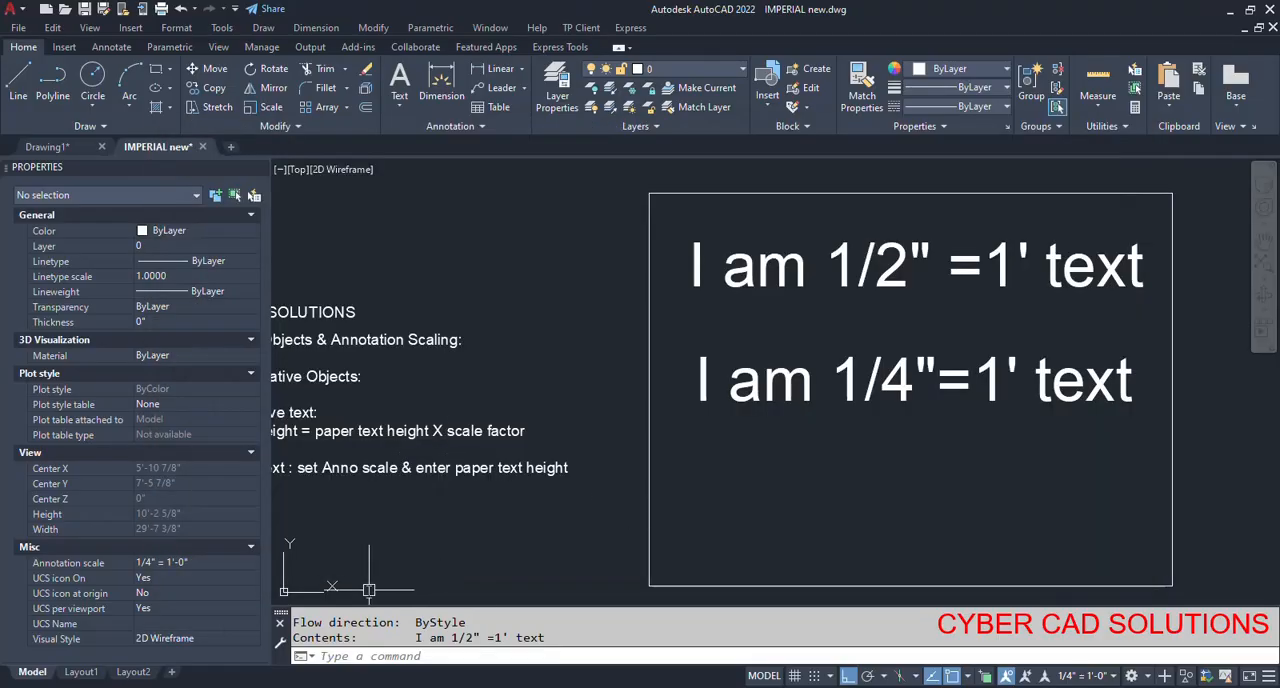
Check in Layout1 how the two annotative texts appear in the viewport and return to model space.
{"action": "left_click", "coordinate": [80, 671]}
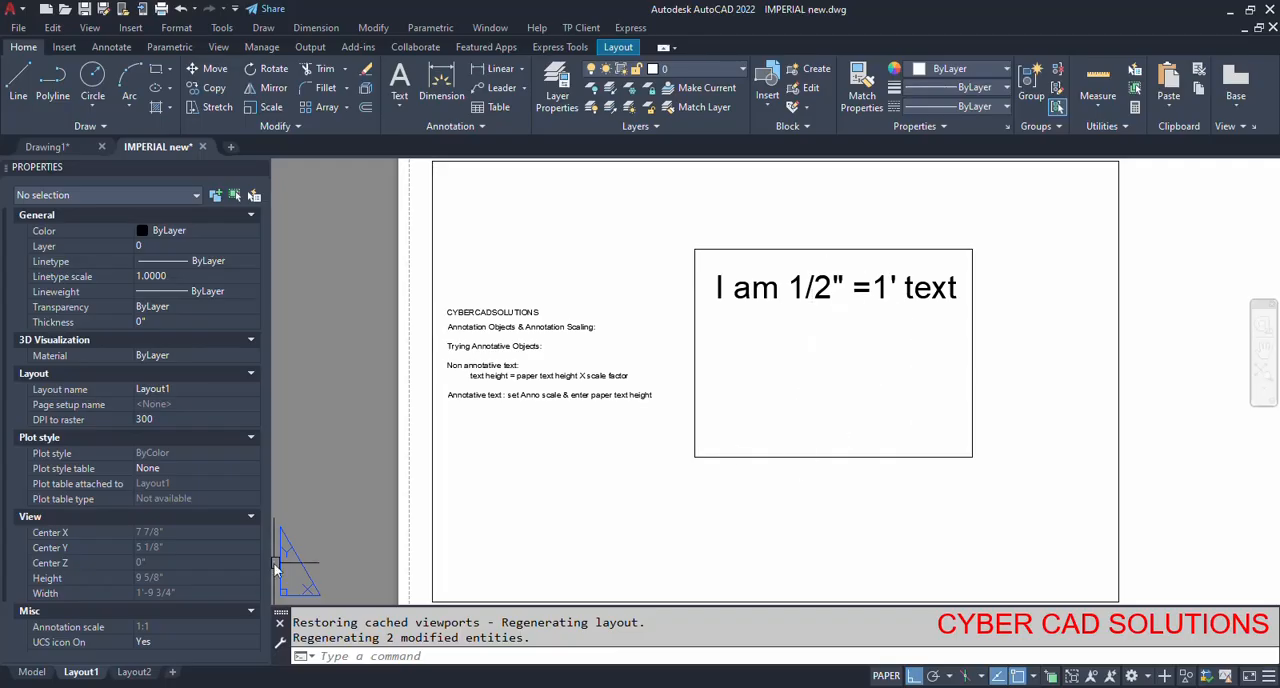
{"action": "left_click", "coordinate": [31, 671]}
{"action": "key", "text": "Escape"}
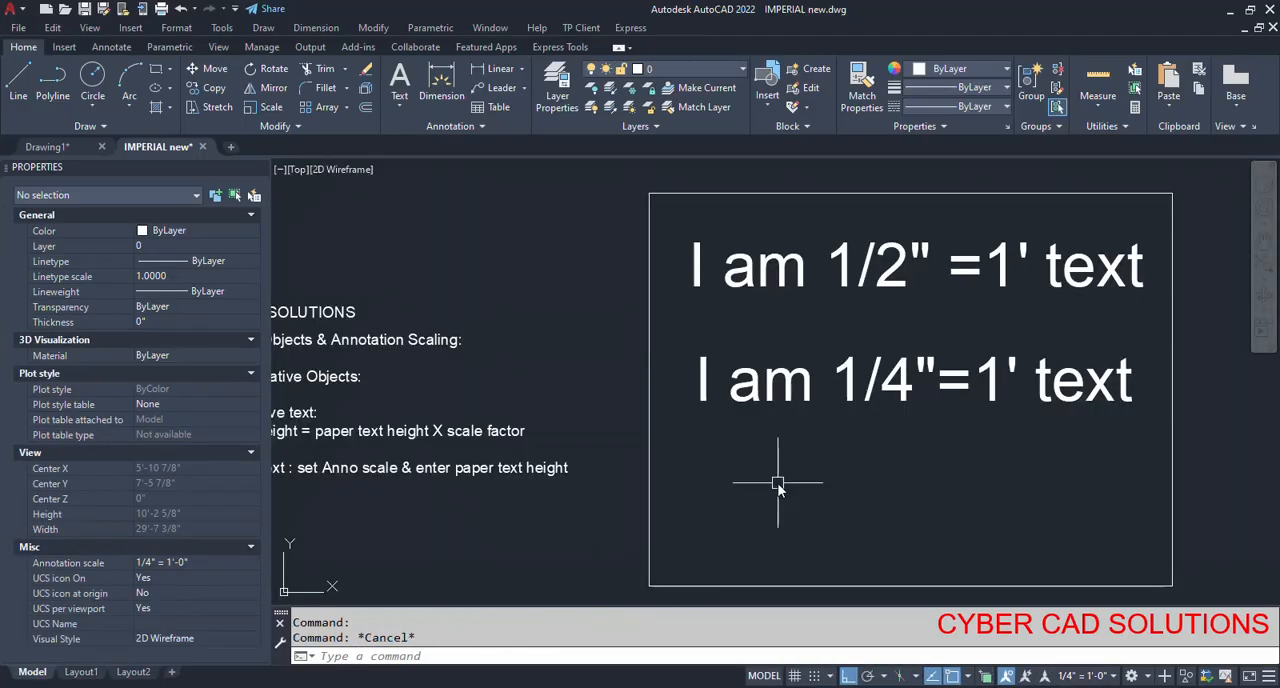
{"action": "left_click", "coordinate": [799, 459]}
{"action": "left_click", "coordinate": [762, 384]}
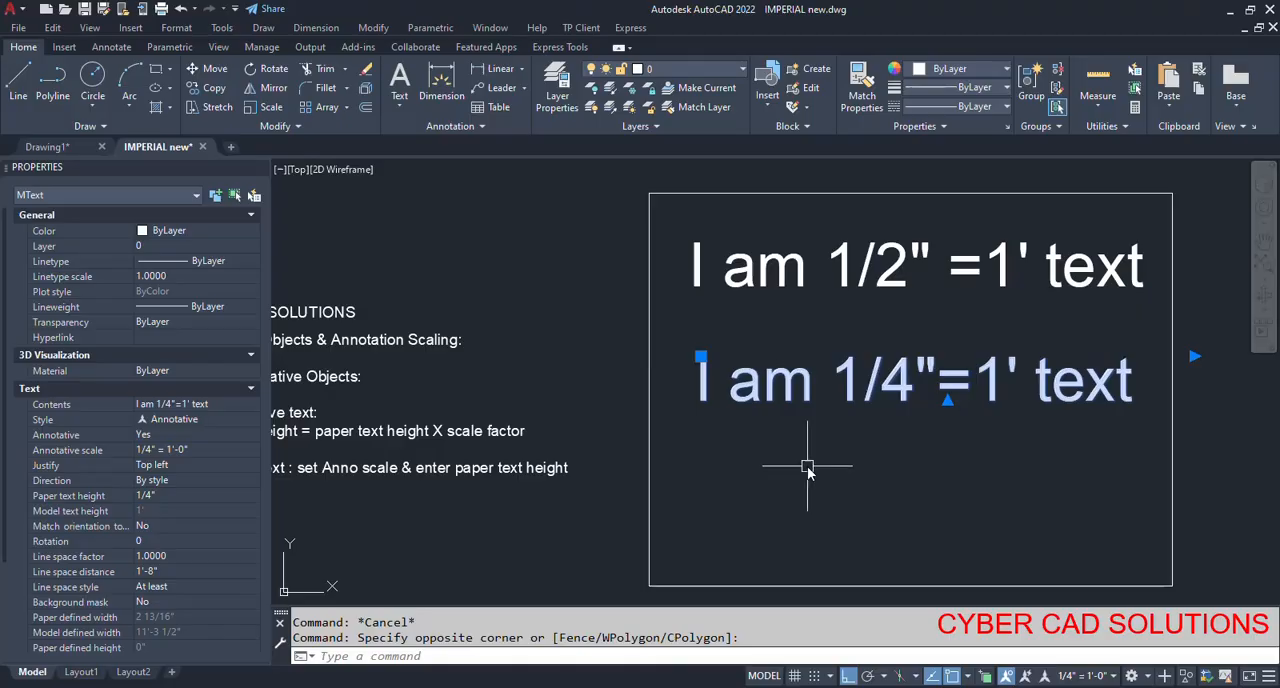
{"action": "key", "text": "Escape"}
Add the 1/2" = 1'-0" scale to the annotative object scales of the "I am 1/4"=1' text" object.
{"action": "left_click", "coordinate": [821, 438]}
{"action": "left_click", "coordinate": [766, 383]}
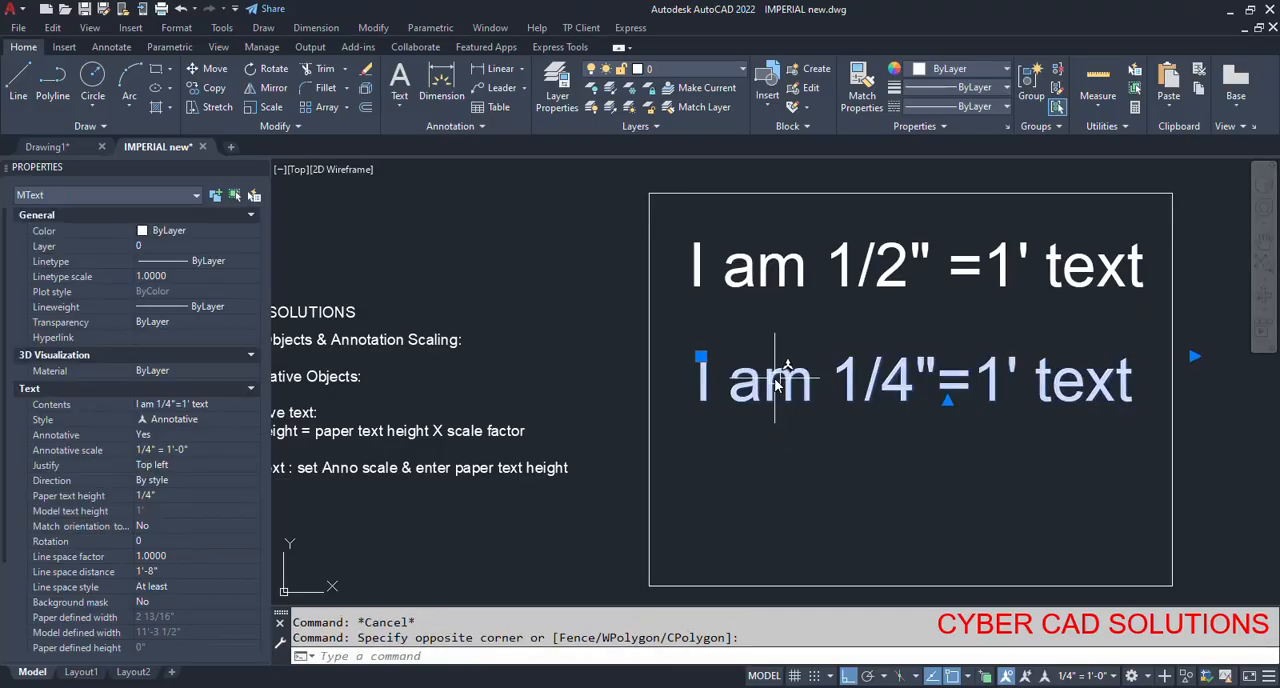
{"action": "right_click", "coordinate": [786, 372]}
{"action": "mouse_move", "coordinate": [820, 312]}
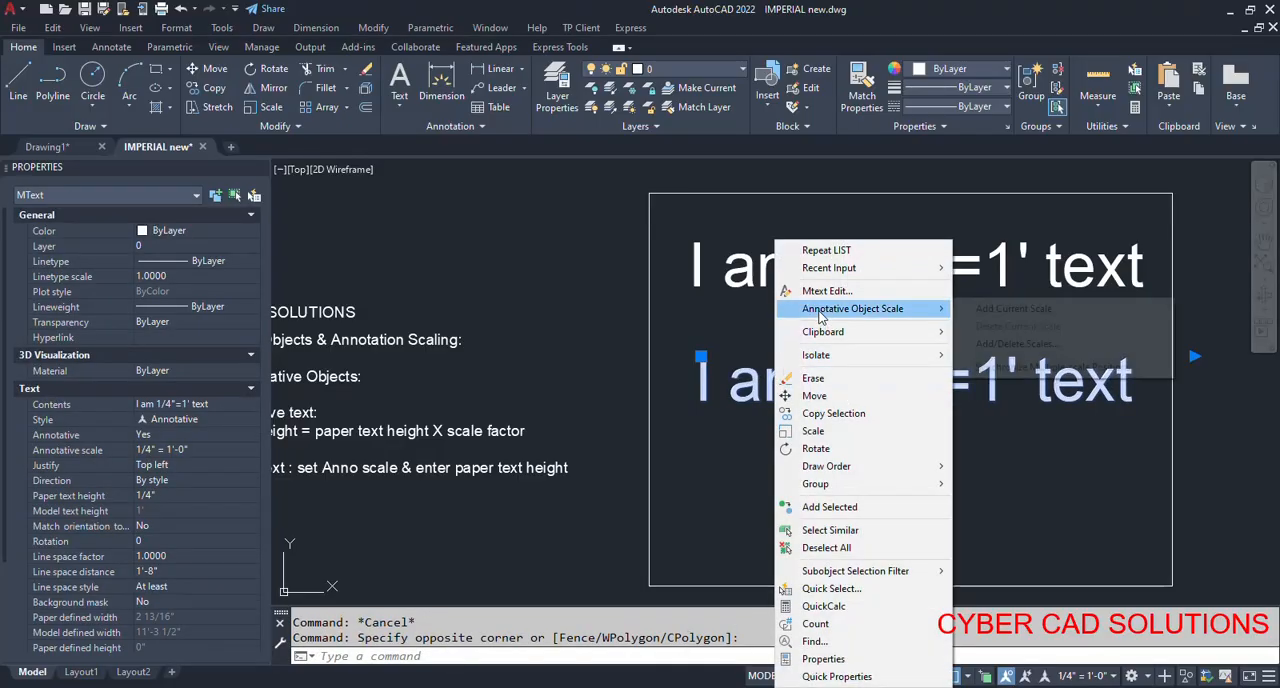
{"action": "left_click", "coordinate": [1015, 345]}
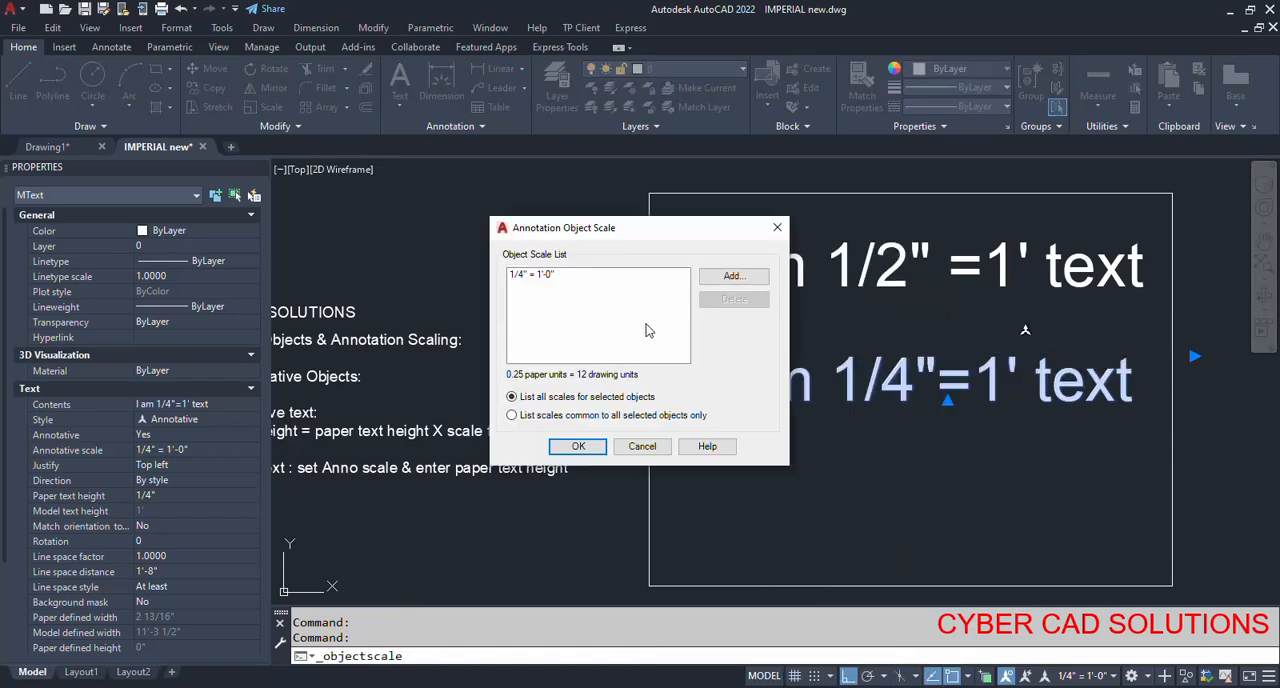
{"action": "left_click", "coordinate": [733, 278]}
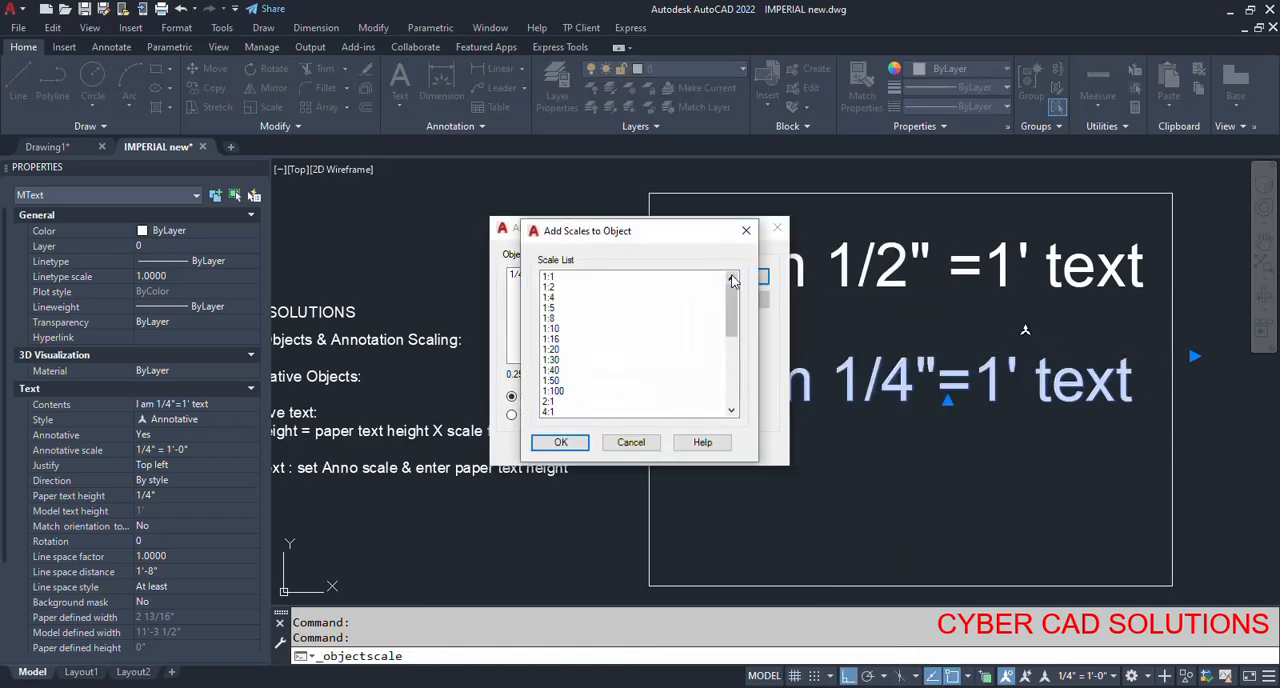
{"action": "scroll", "coordinate": [640, 366], "scroll_direction": "down", "scroll_amount": 1}
{"action": "scroll", "coordinate": [640, 366], "scroll_direction": "down", "scroll_amount": 3}
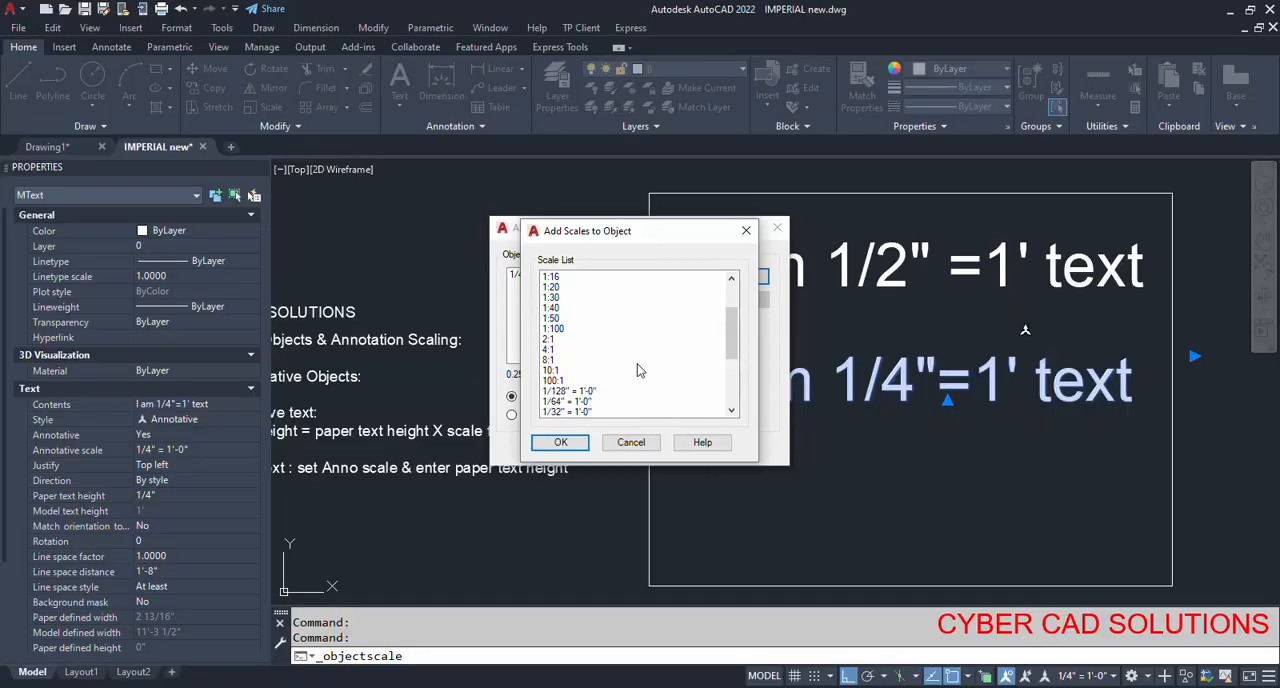
{"action": "scroll", "coordinate": [652, 332], "scroll_direction": "down", "scroll_amount": 1}
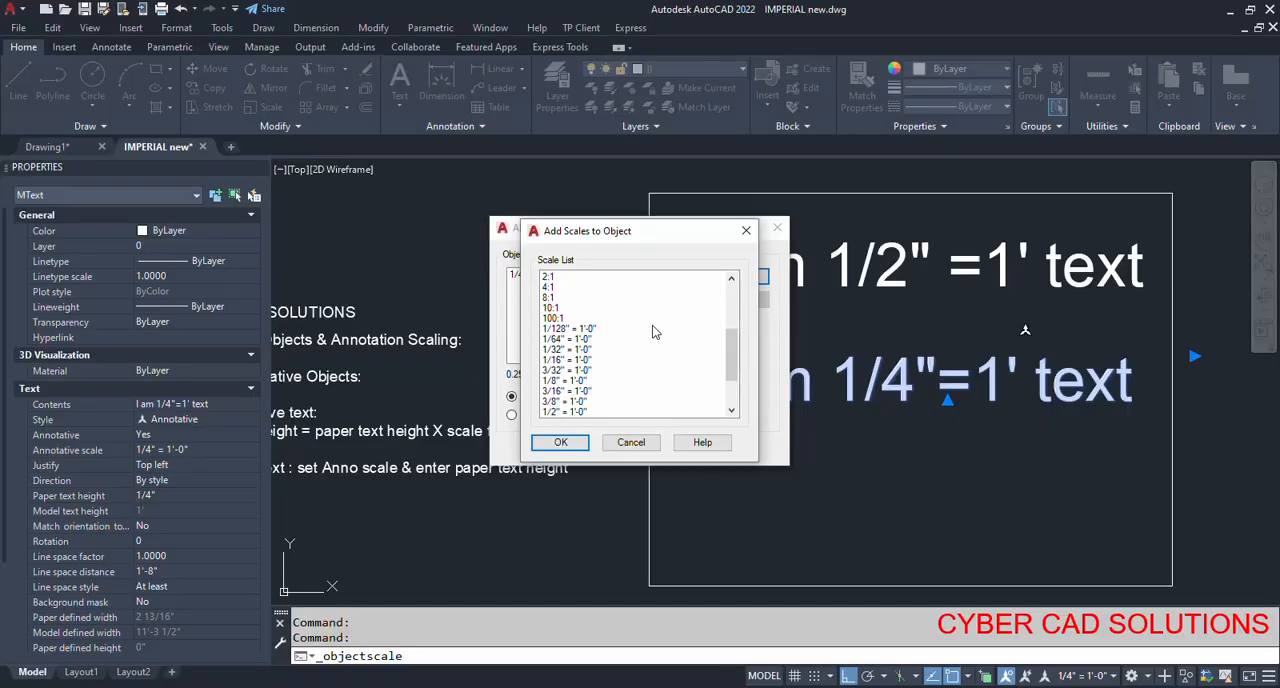
{"action": "left_click", "coordinate": [584, 412]}
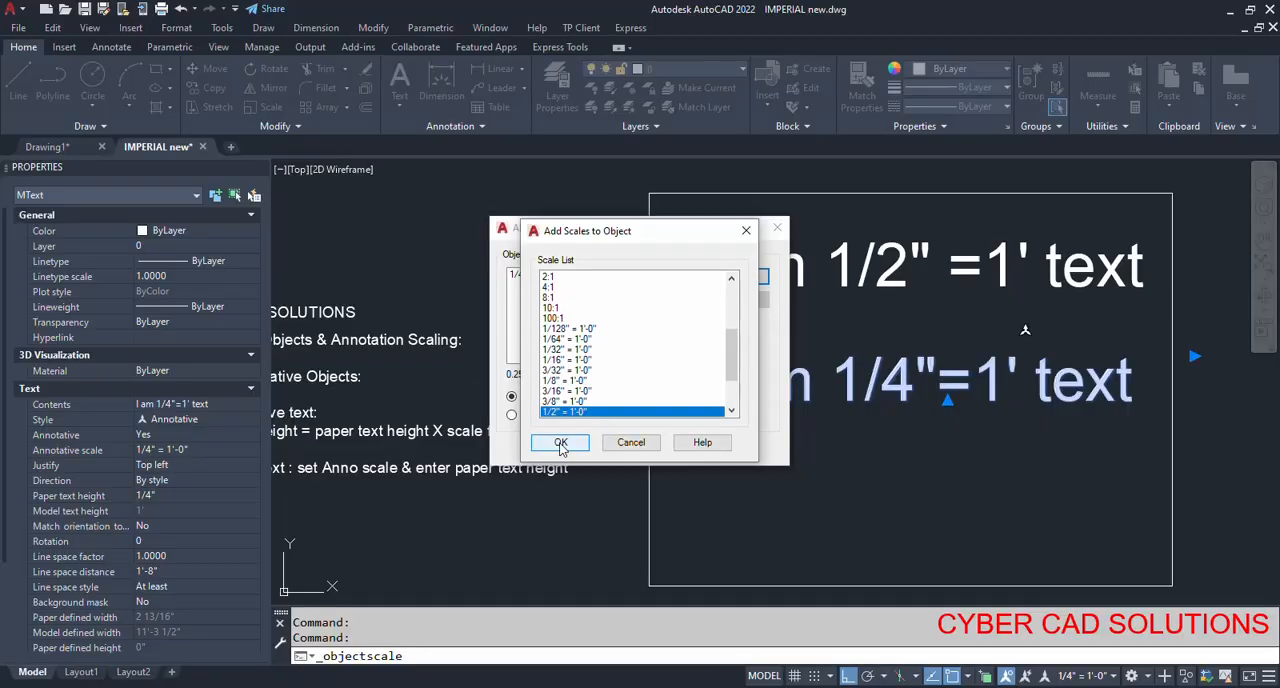
{"action": "left_click", "coordinate": [561, 442]}
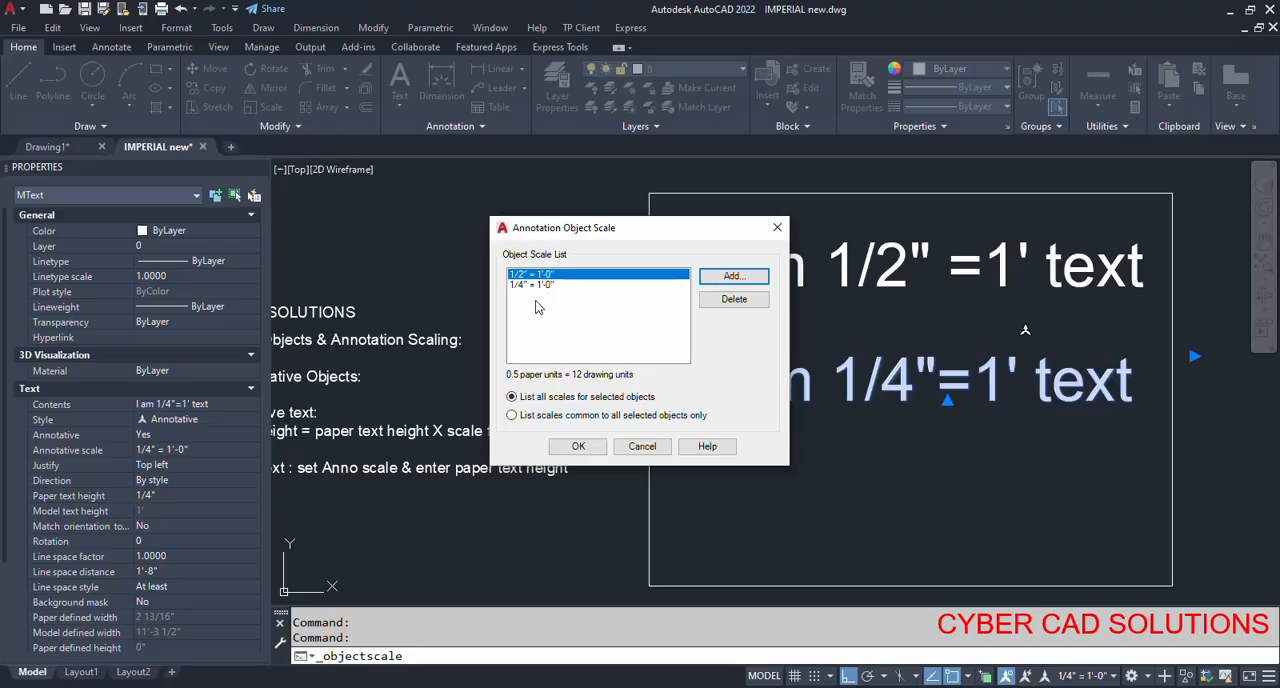
{"action": "left_click", "coordinate": [578, 446]}
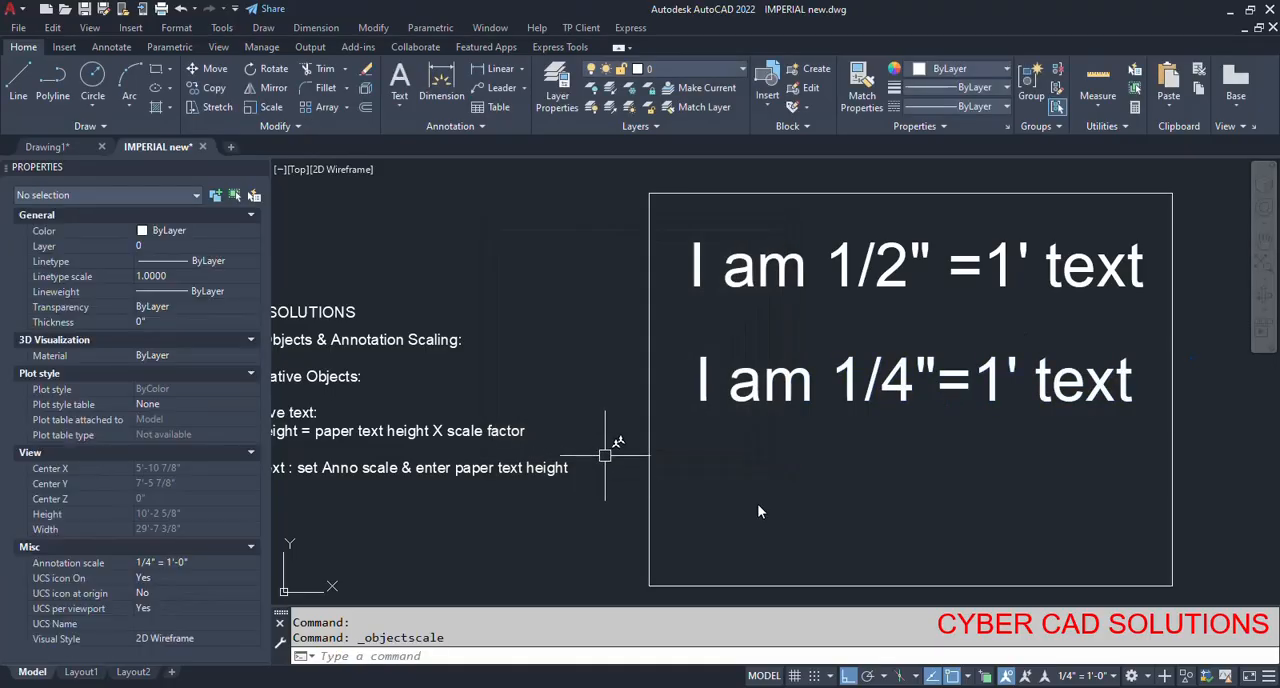
{"action": "key", "text": "Escape"}
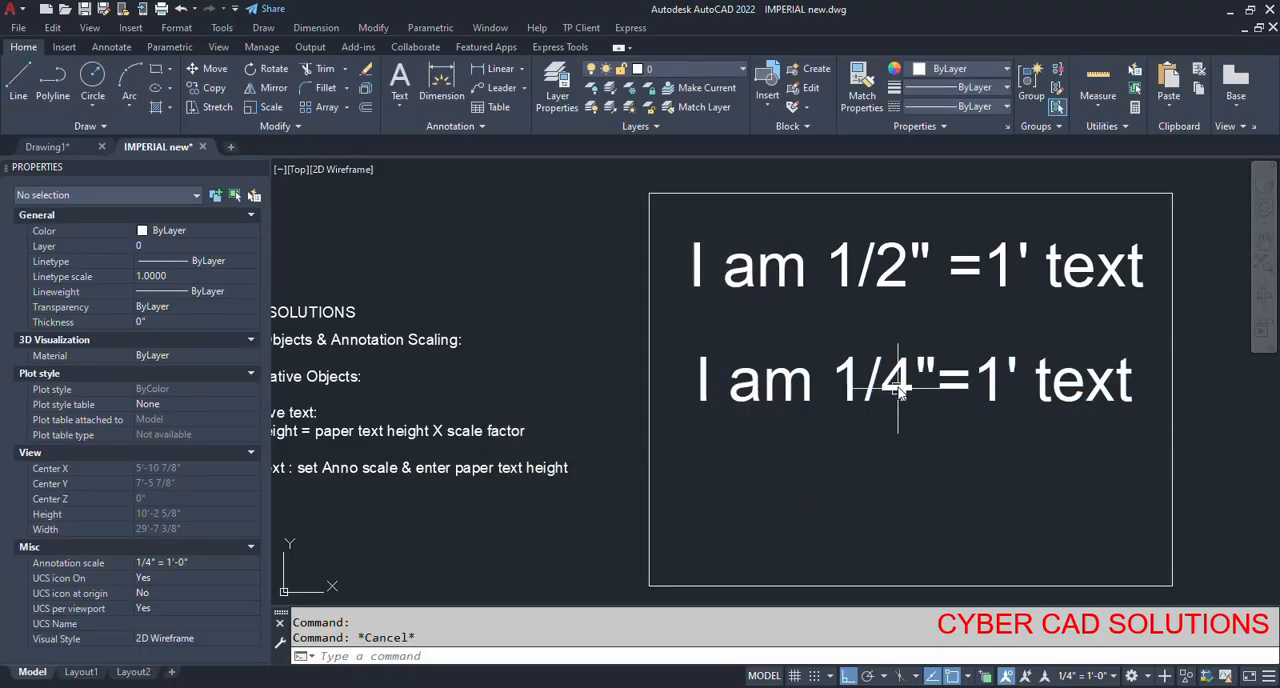
Preview the scale representations of the "I am 1/4"=1' text" object in model space and check its appearance in Layout1.
{"action": "left_click", "coordinate": [898, 392]}
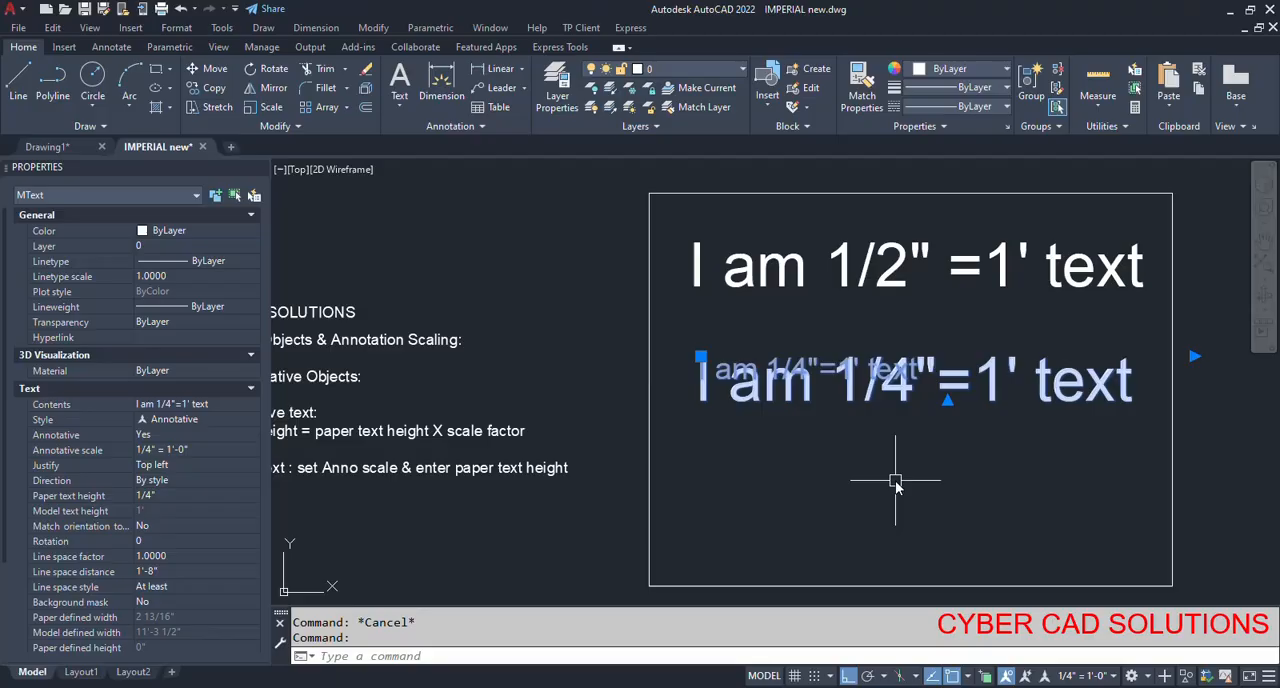
{"action": "key", "text": "Escape"}
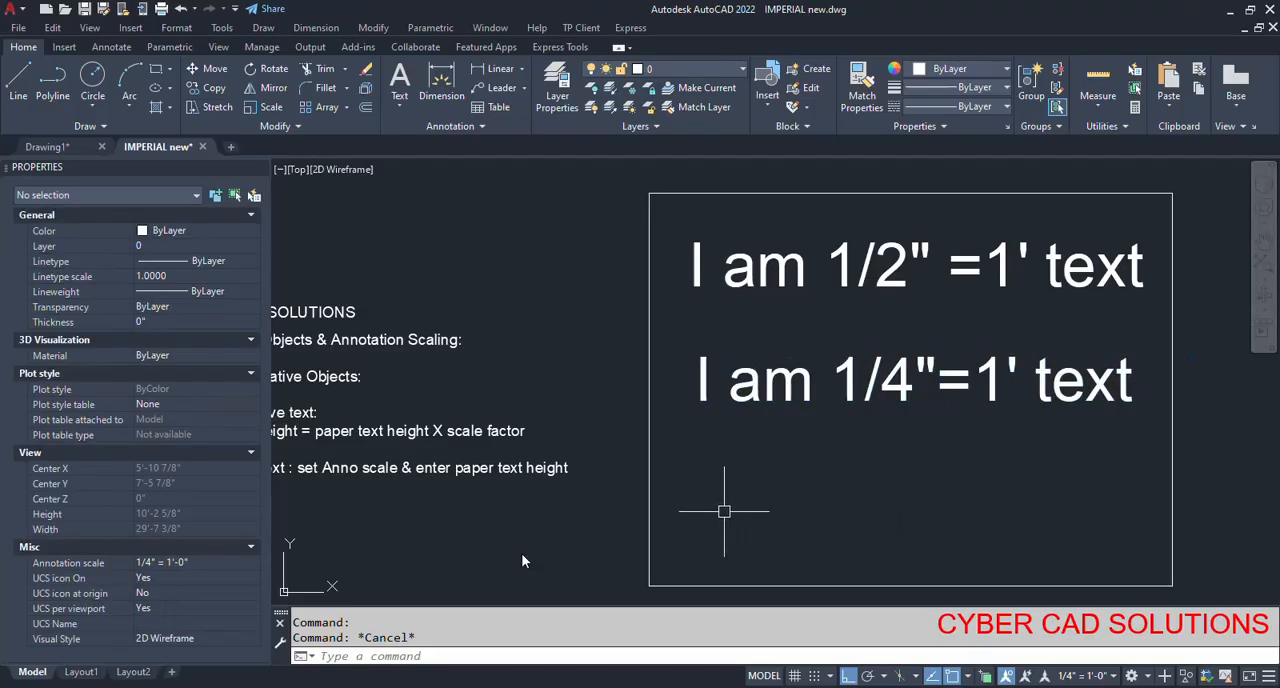
{"action": "left_click", "coordinate": [81, 674]}
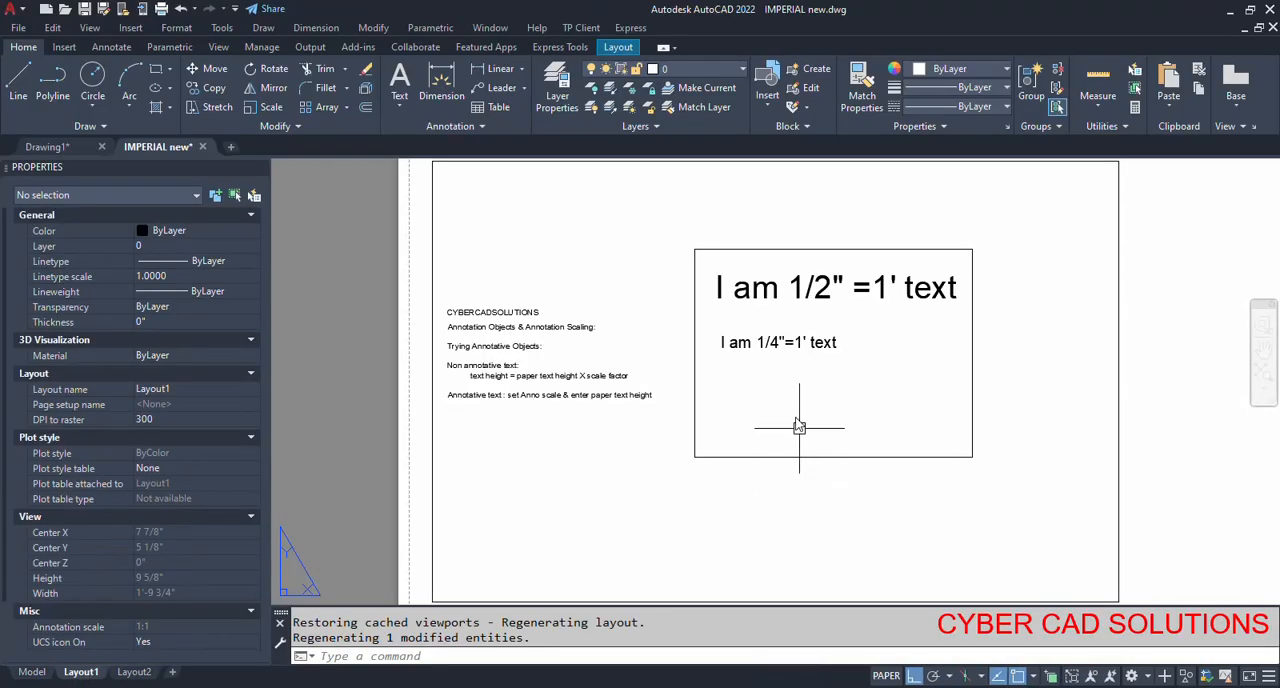
{"action": "scroll", "coordinate": [775, 346], "scroll_direction": "up", "scroll_amount": 2}
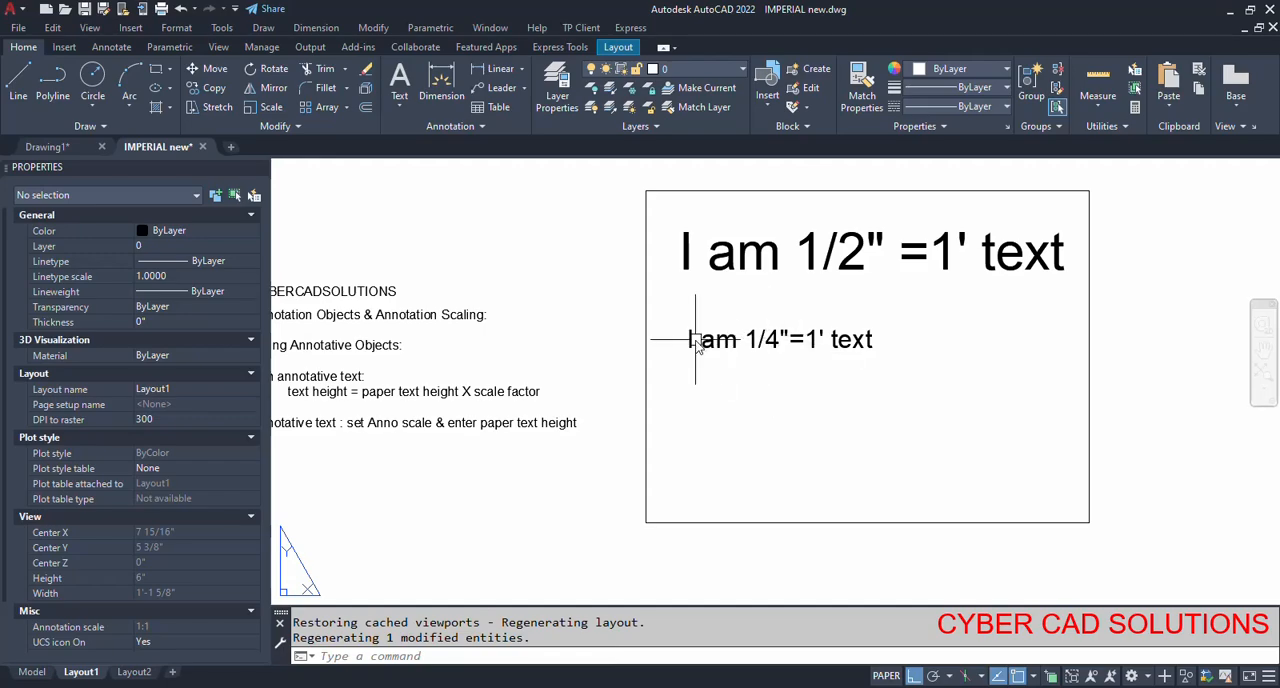
Measure the letter height of the "I am 1/4"=1' text" object in Layout1 using the Distance command.
{"action": "scroll", "coordinate": [690, 337], "scroll_direction": "up", "scroll_amount": 5}
{"action": "type", "text": "d"}
{"action": "key", "text": "Return"}
{"action": "scroll", "coordinate": [677, 408], "scroll_direction": "up", "scroll_amount": 2}
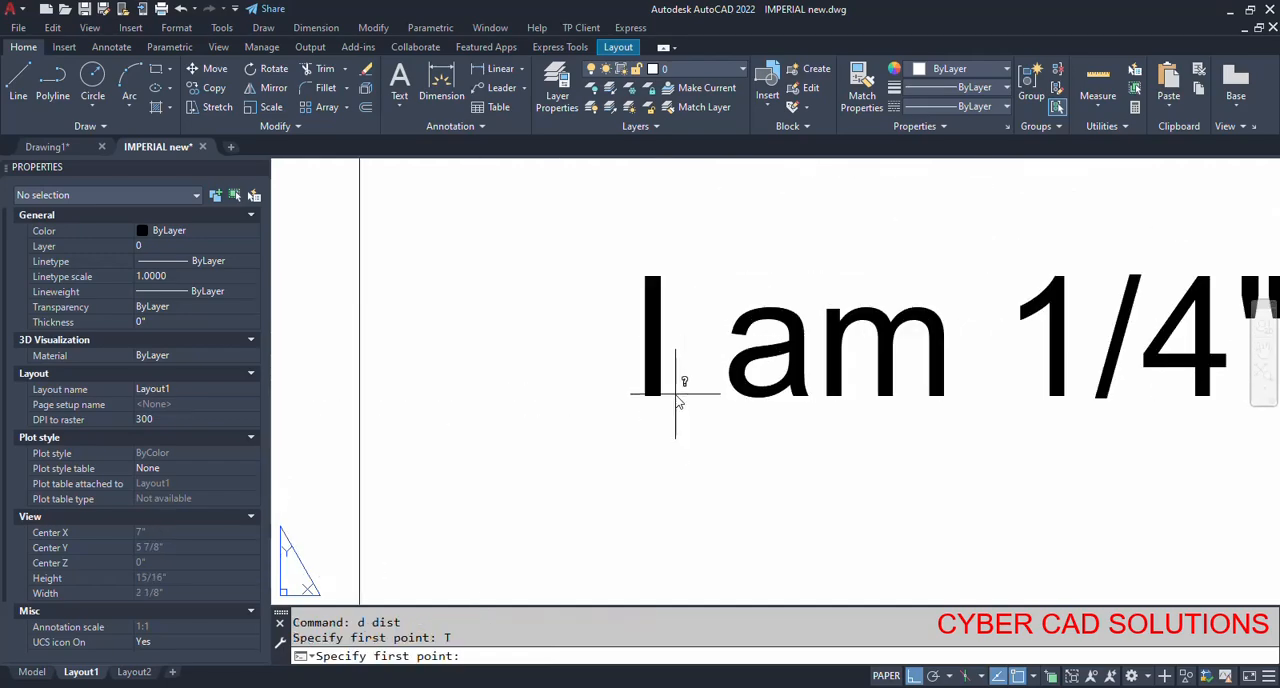
{"action": "left_click", "coordinate": [674, 396]}
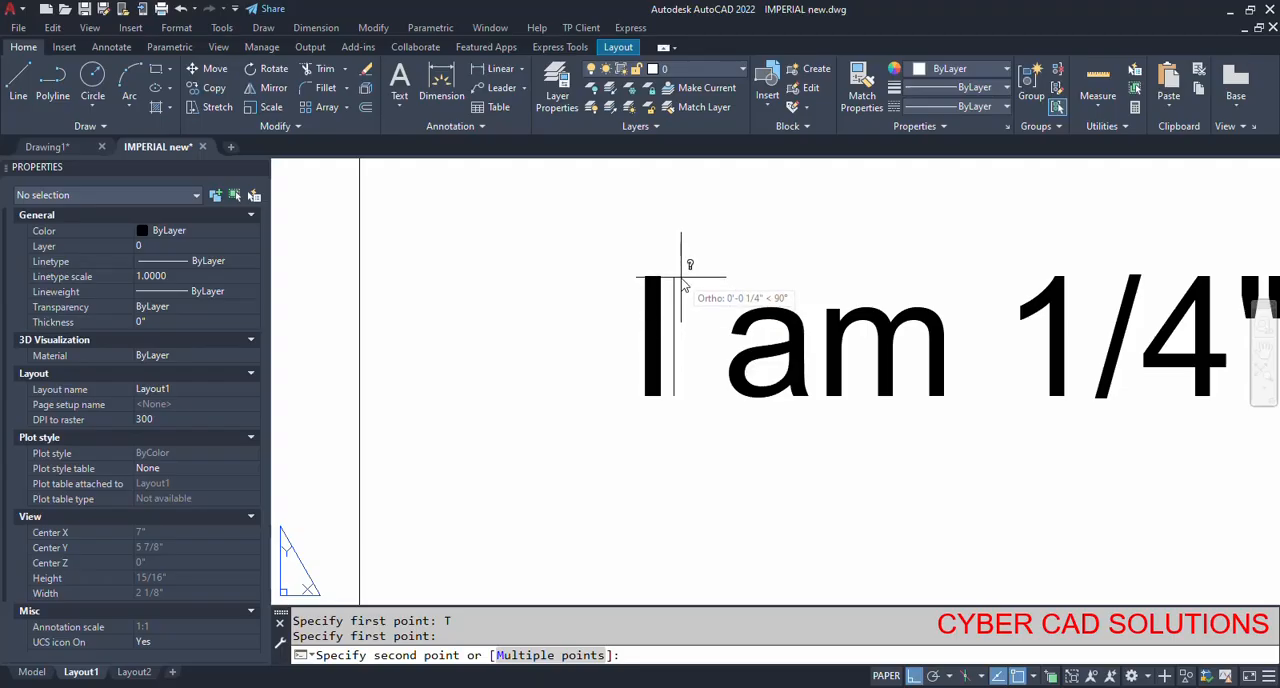
{"action": "key", "text": "Escape"}
{"action": "scroll", "coordinate": [680, 368], "scroll_direction": "down", "scroll_amount": 6}
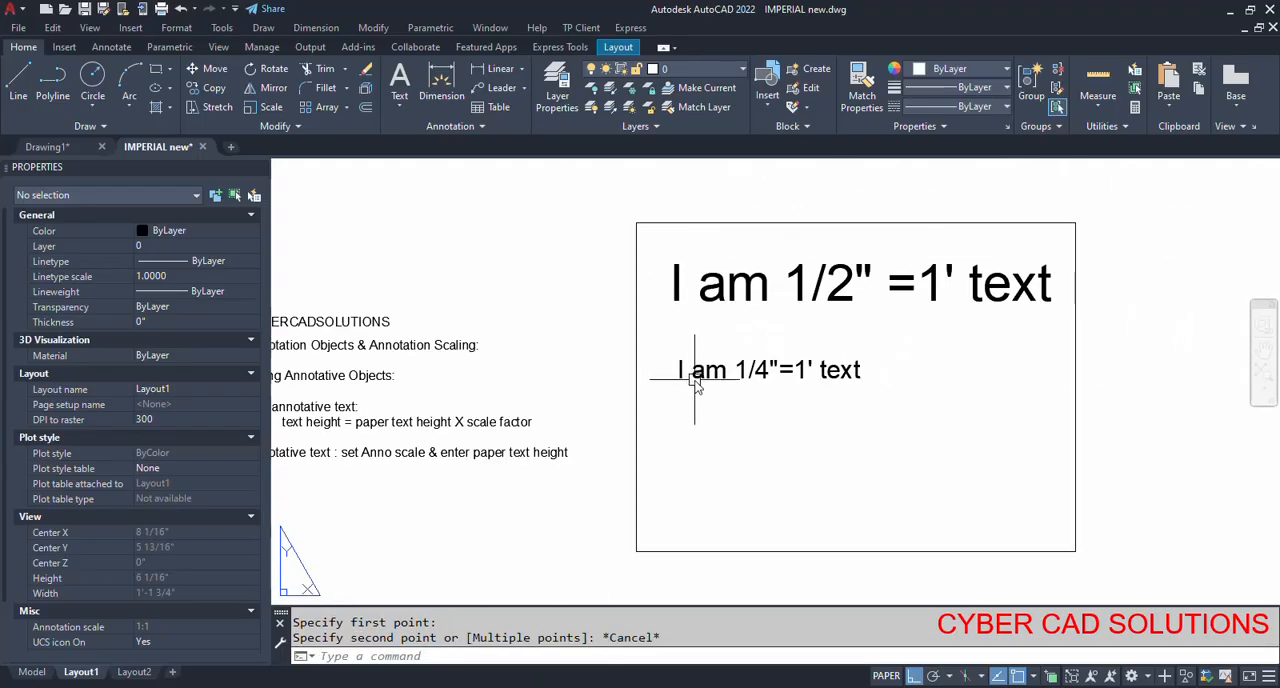
{"action": "scroll", "coordinate": [822, 376], "scroll_direction": "down", "scroll_amount": 1}
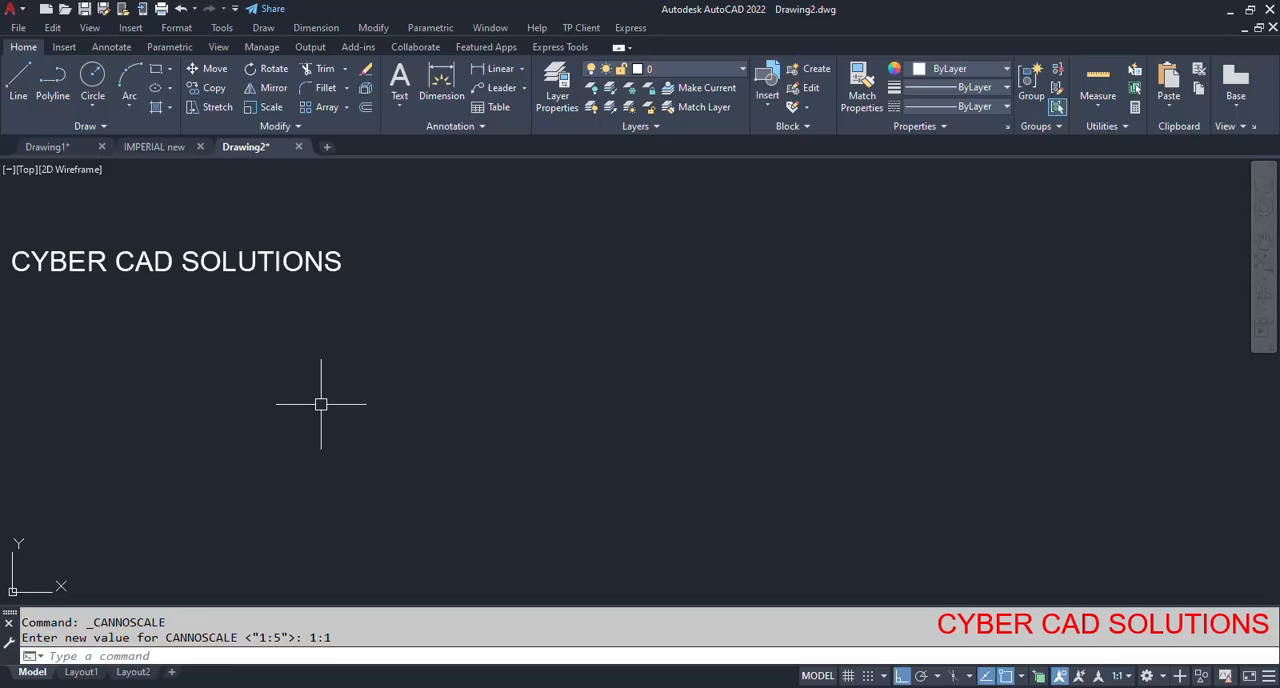
Set Drawing2's length units to Decimal with precision 0.0000, keeping Millimeters as the insertion scale.
{"action": "type", "text": "units"}
{"action": "key", "text": "Return"}
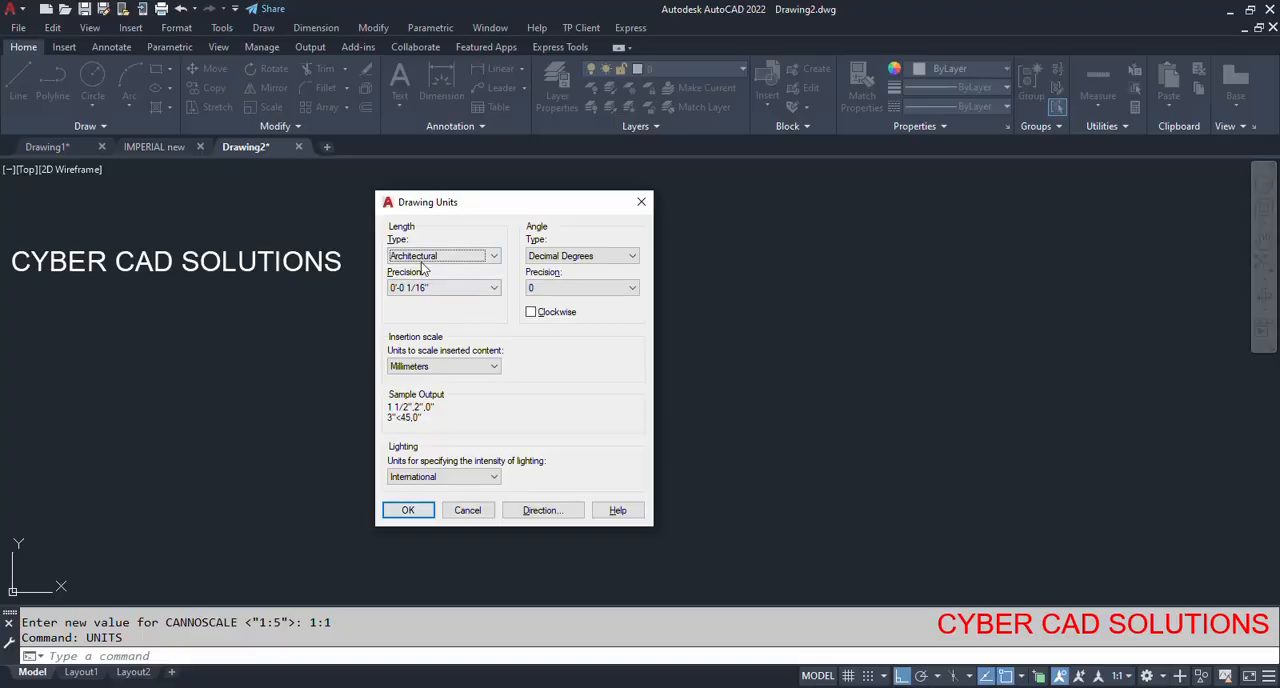
{"action": "scroll", "coordinate": [421, 262], "scroll_direction": "down", "scroll_amount": 1}
{"action": "left_click", "coordinate": [421, 368]}
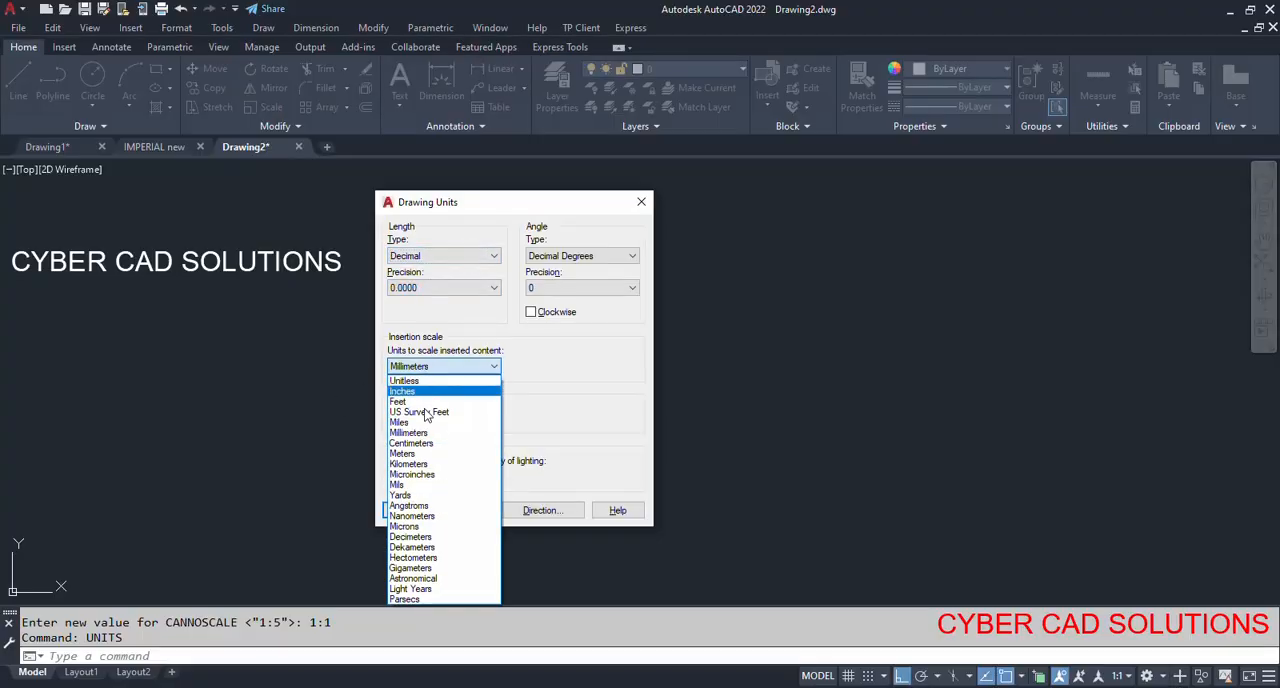
{"action": "left_click", "coordinate": [428, 366]}
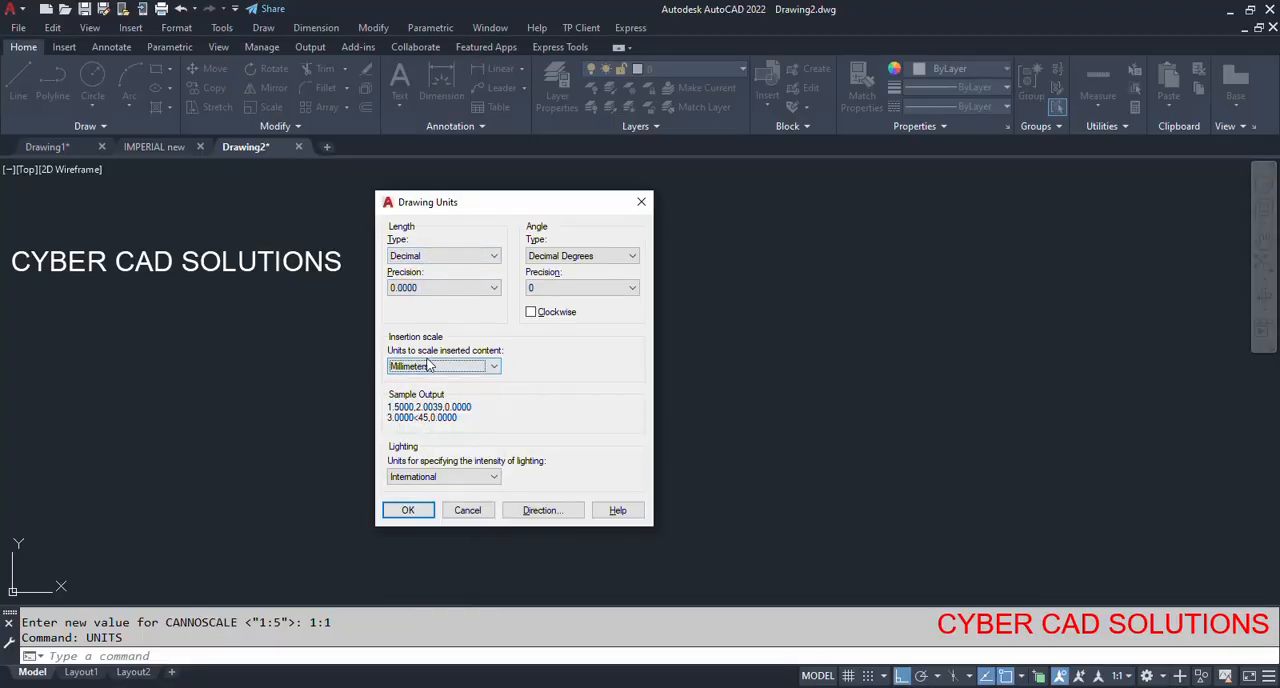
{"action": "left_click", "coordinate": [408, 511]}
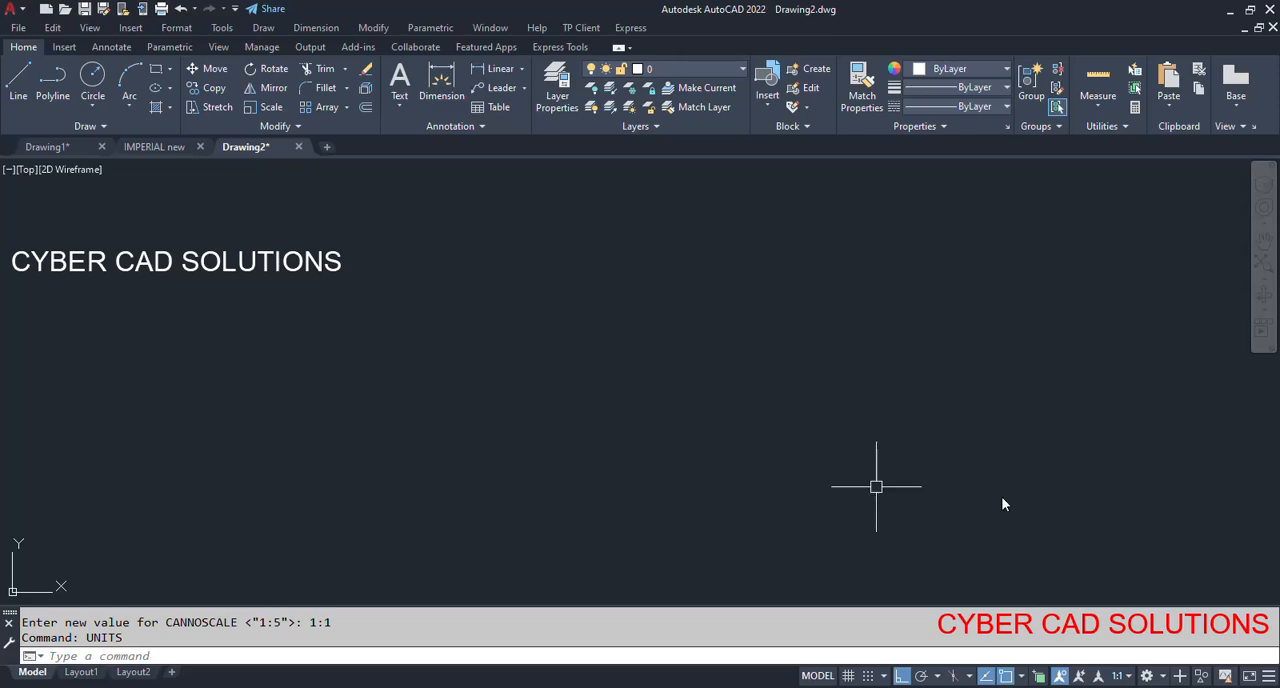
Set the annotation scale to 1:5 and make the Annotative text style current.
{"action": "left_click", "coordinate": [1128, 677]}
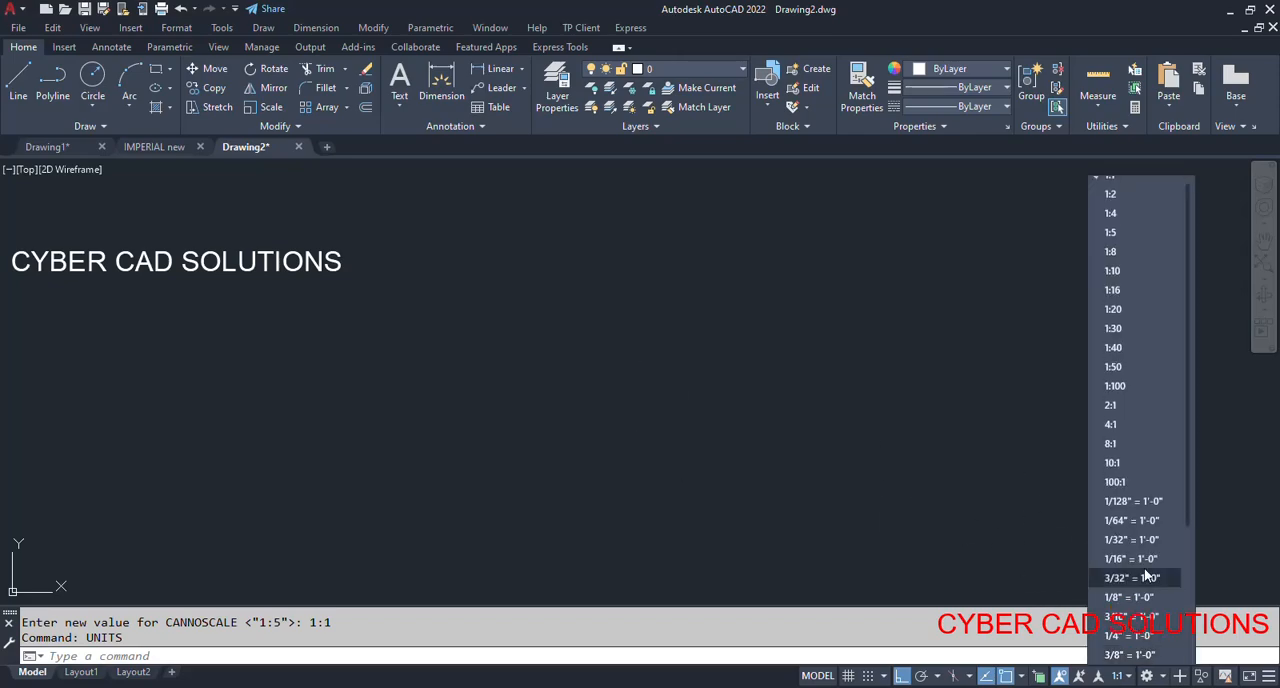
{"action": "left_click", "coordinate": [1112, 232]}
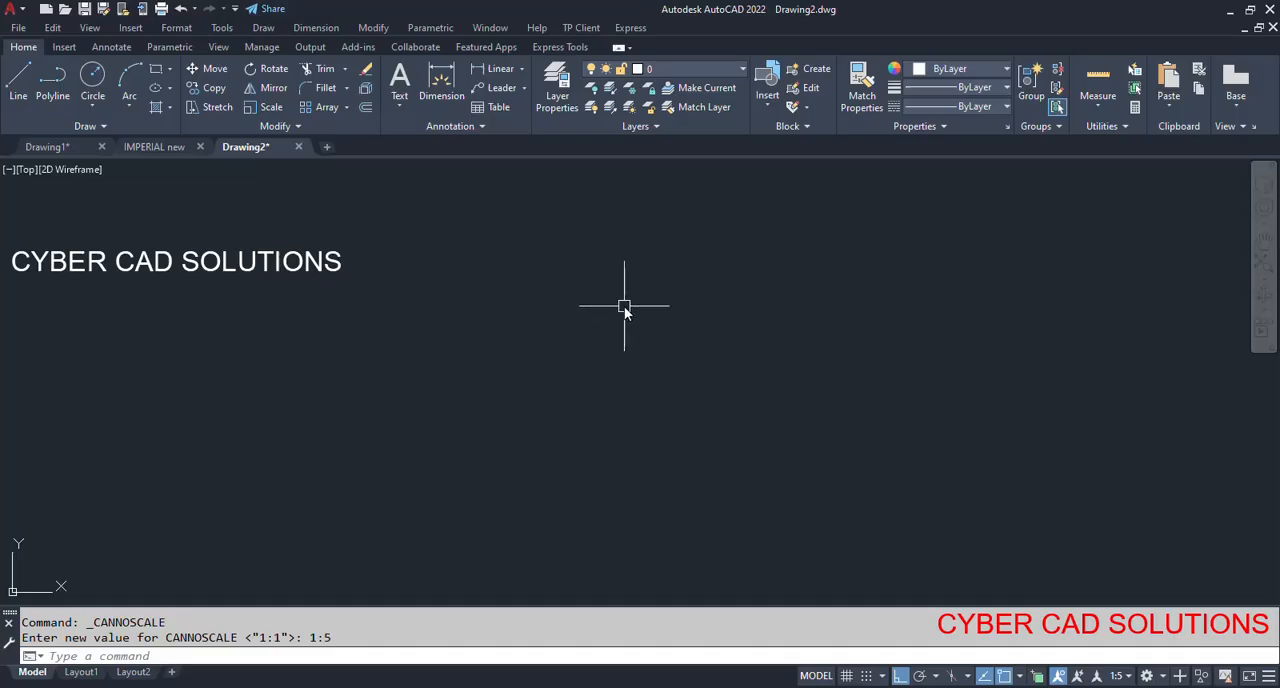
{"action": "type", "text": "st"}
{"action": "key", "text": "Return"}
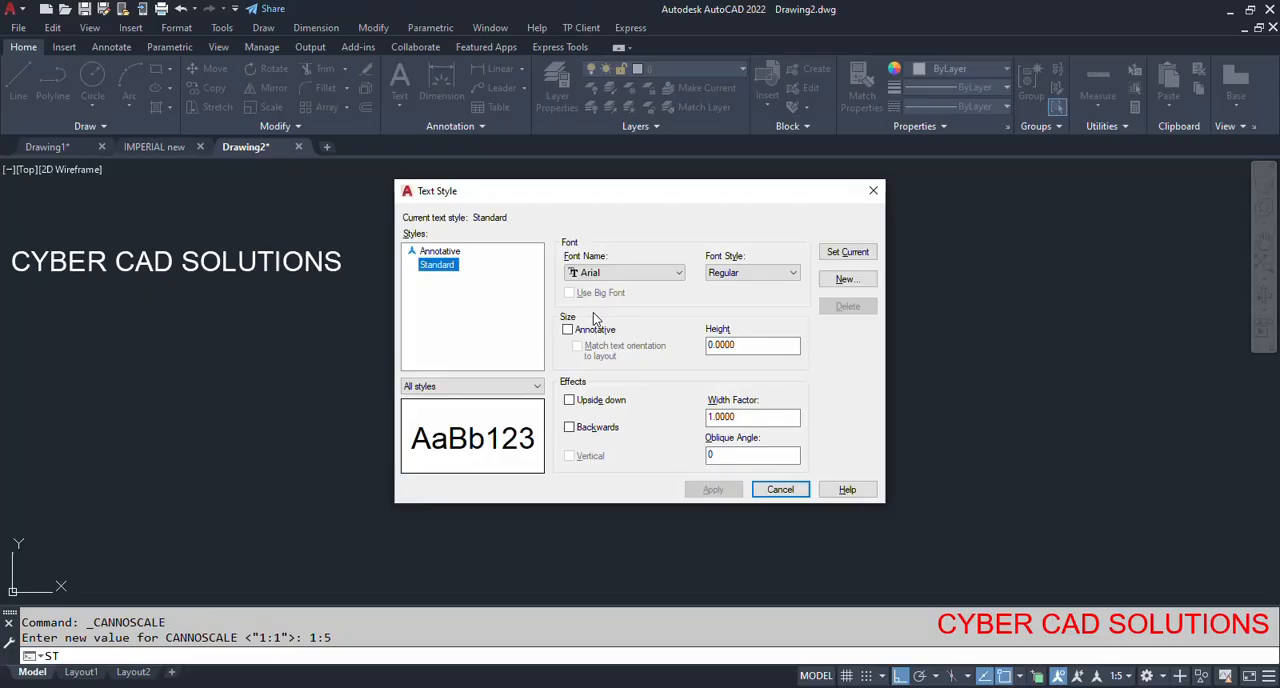
{"action": "left_click", "coordinate": [442, 252]}
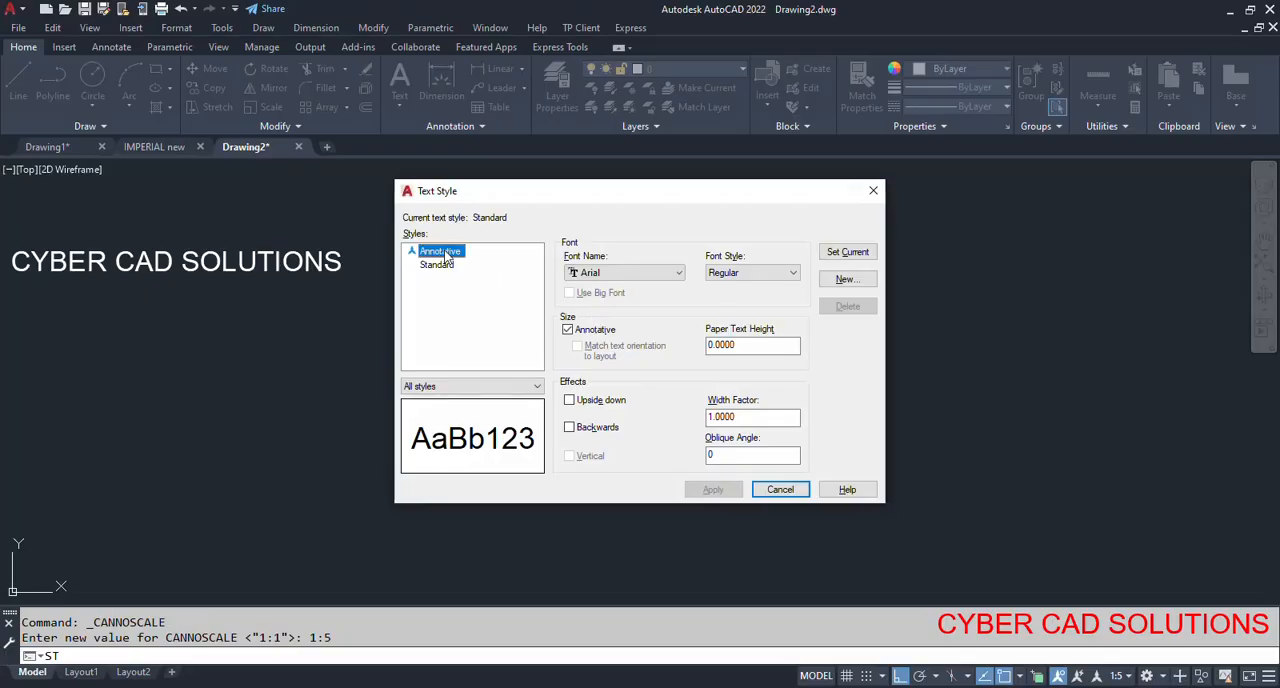
{"action": "left_click", "coordinate": [848, 252]}
{"action": "left_click", "coordinate": [780, 489]}
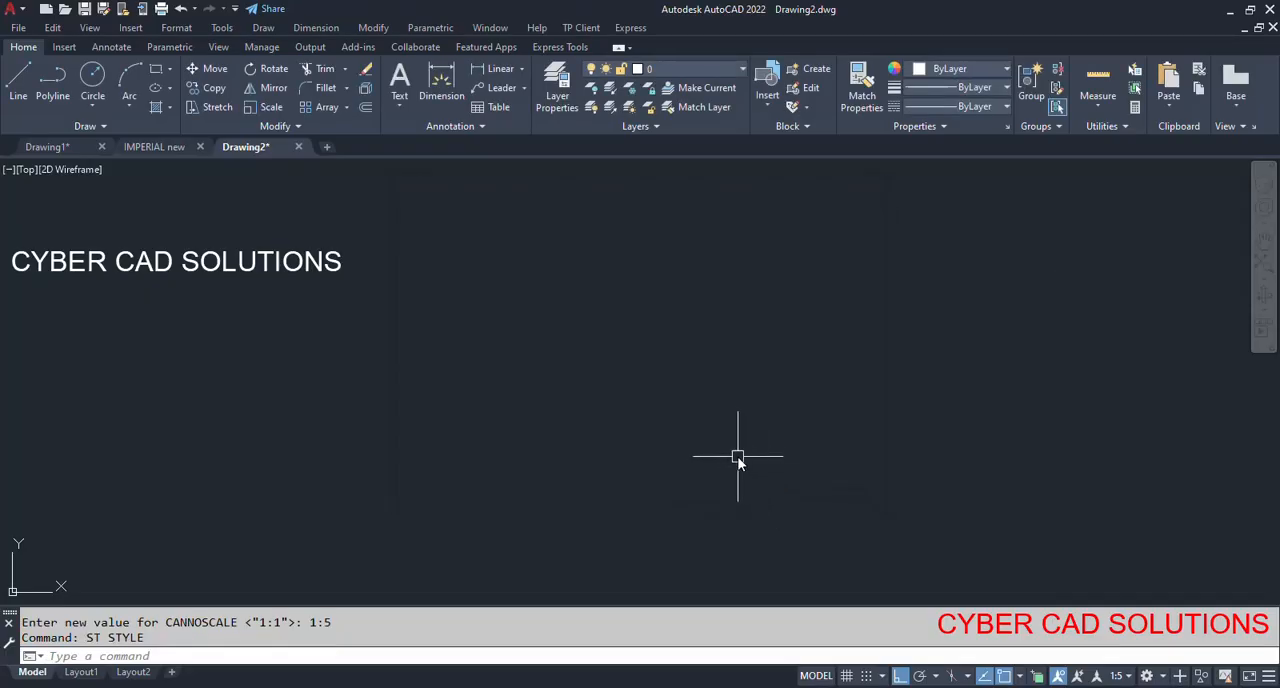
Start a multiline text in model space with a paper height of 5, its box beside the "CYBER CAD SOLUTIONS" text.
{"action": "left_click", "coordinate": [403, 102]}
{"action": "left_click", "coordinate": [419, 132]}
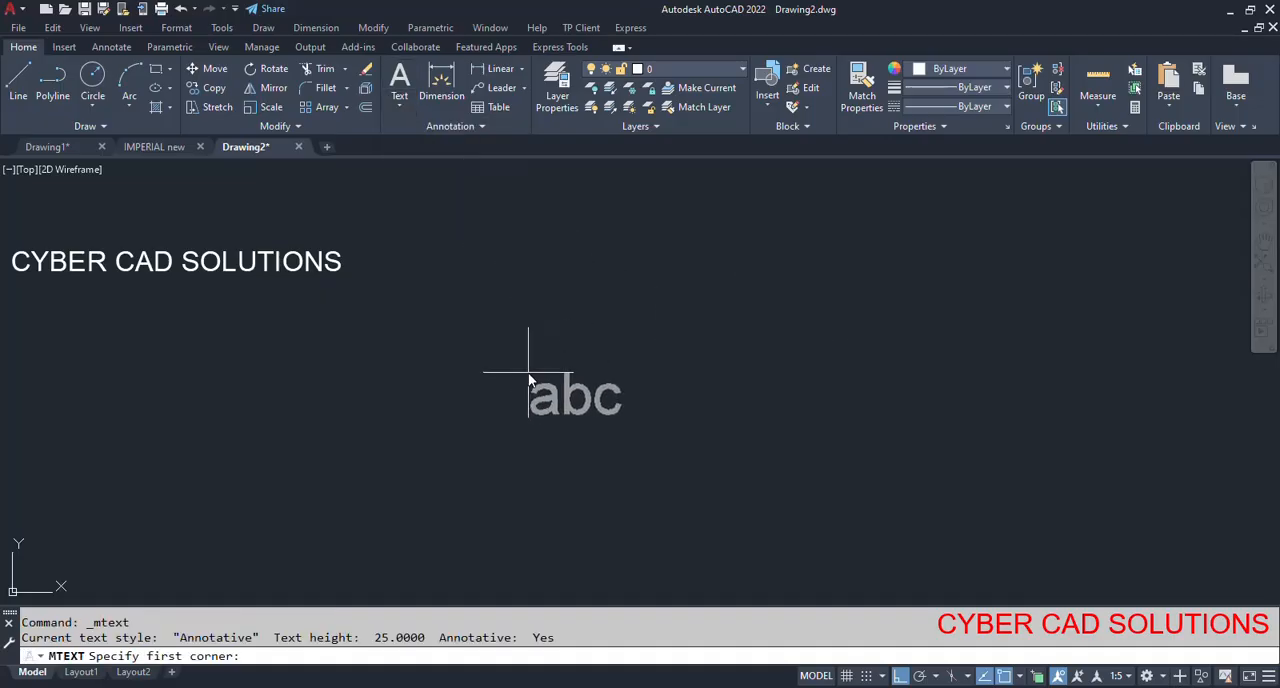
{"action": "left_click", "coordinate": [438, 230]}
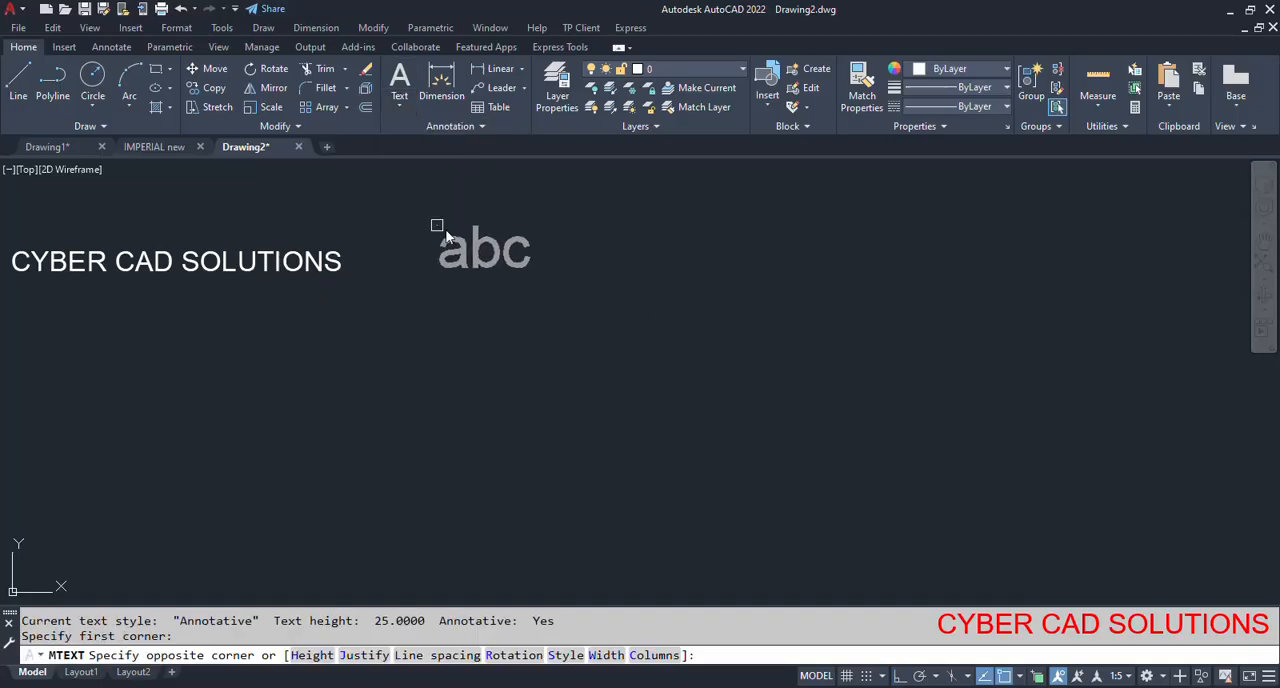
{"action": "left_click", "coordinate": [312, 655]}
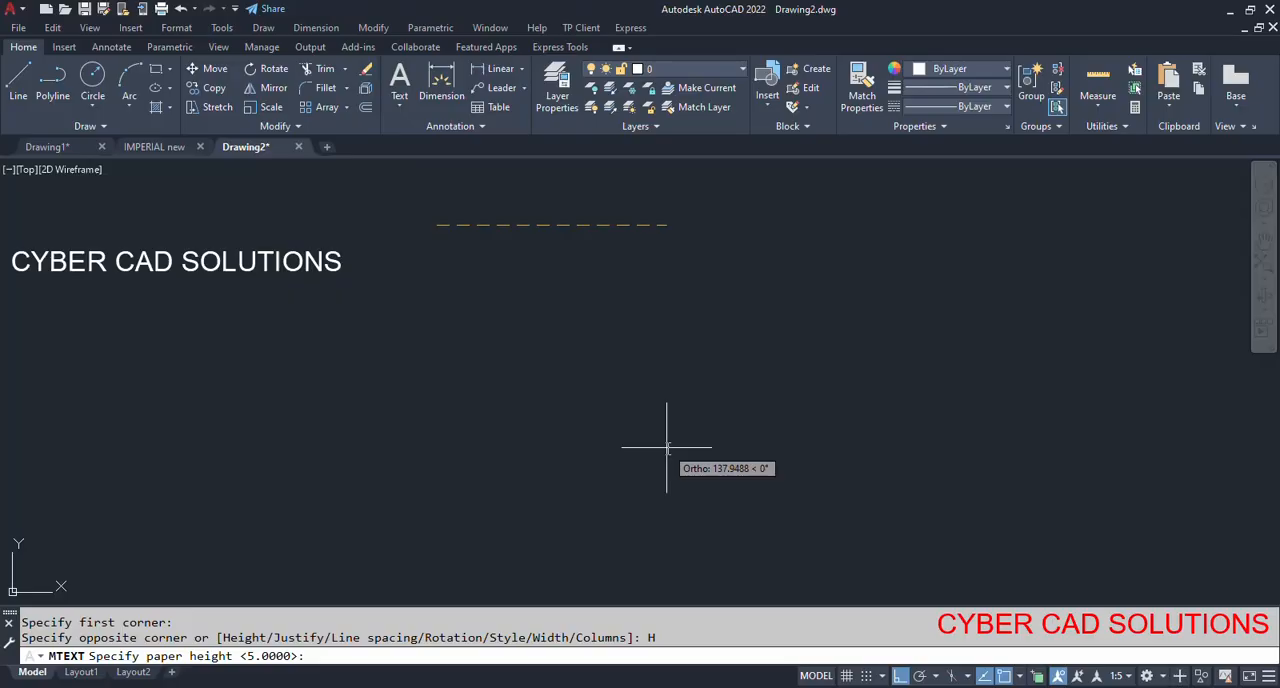
{"action": "key", "text": "Return"}
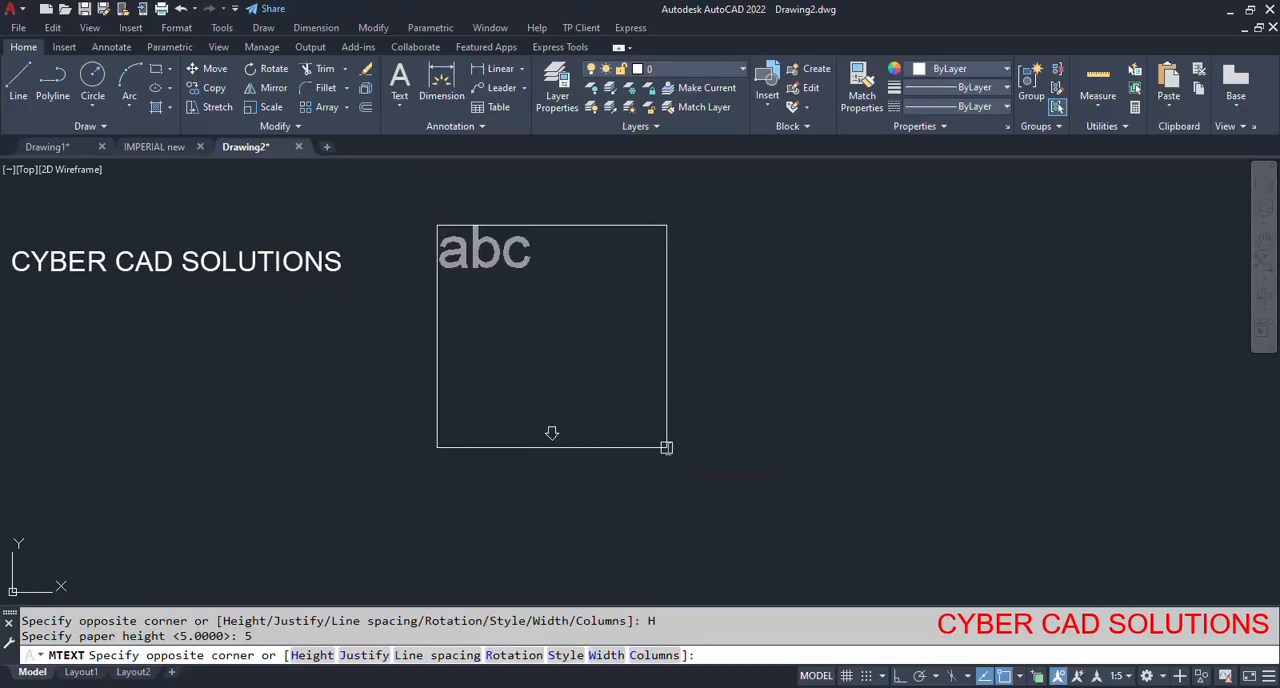
{"action": "key", "text": "F2"}
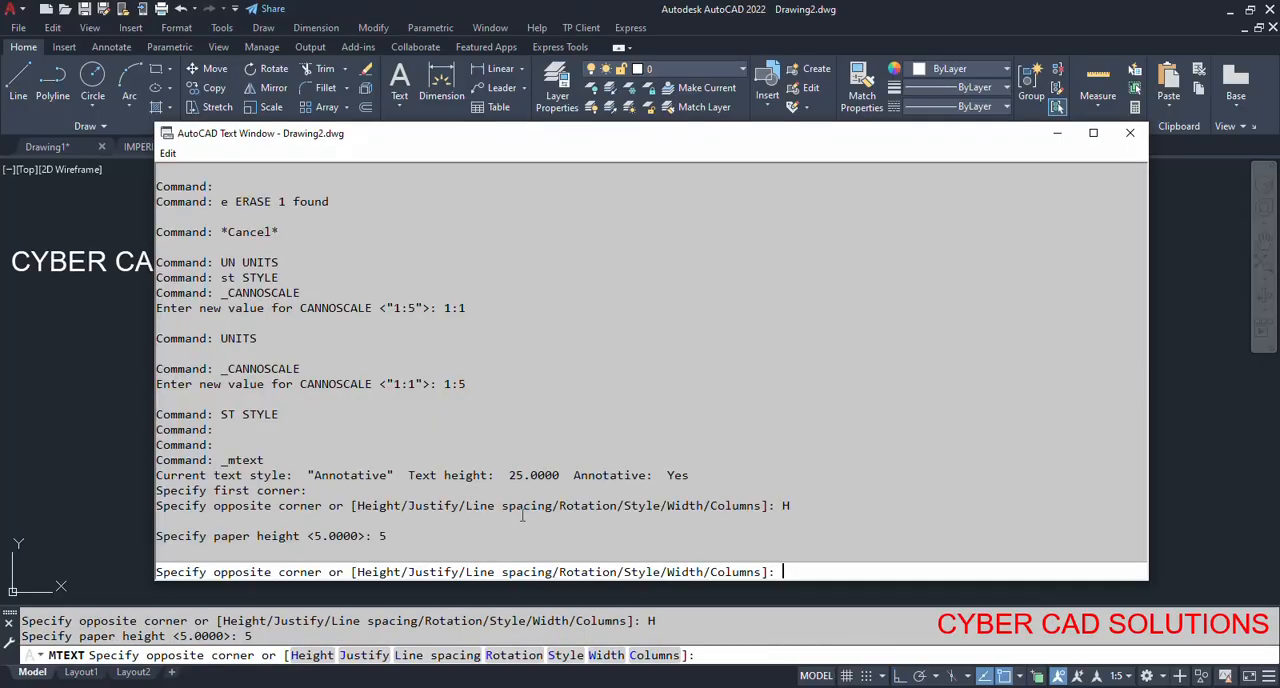
{"action": "left_click_drag", "start_coordinate": [158, 541], "coordinate": [410, 541]}
{"action": "key", "text": "F2"}
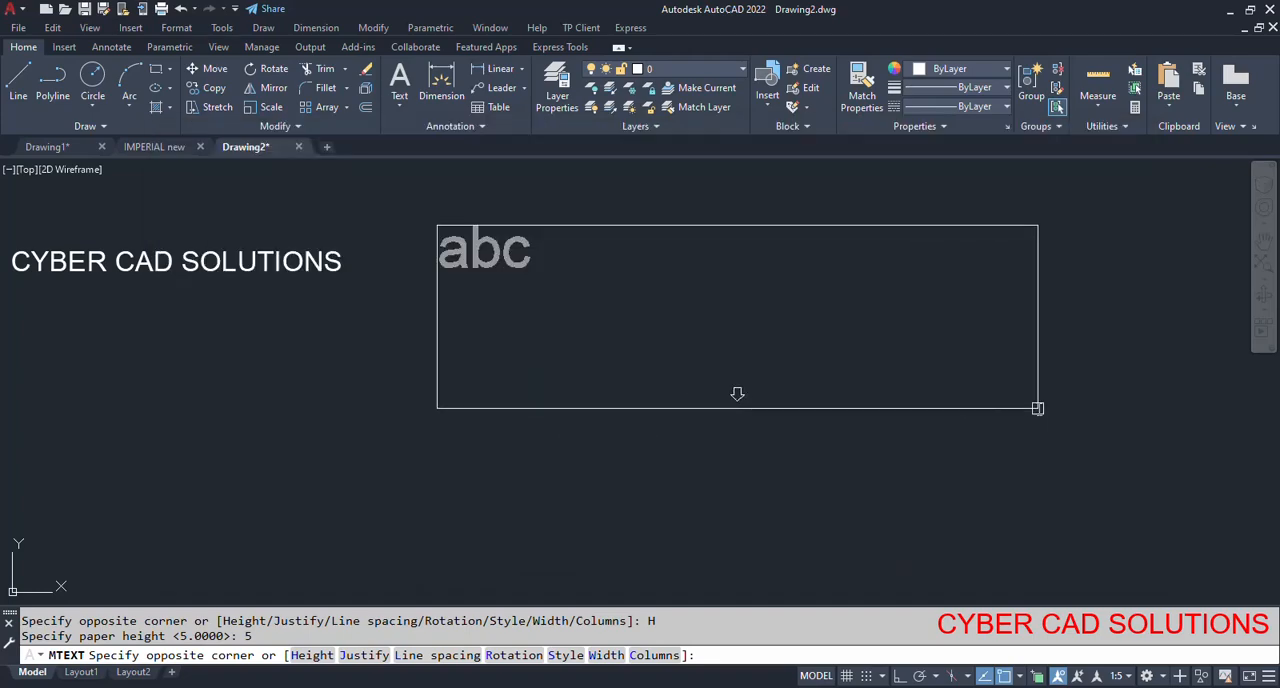
{"action": "left_click", "coordinate": [1210, 410]}
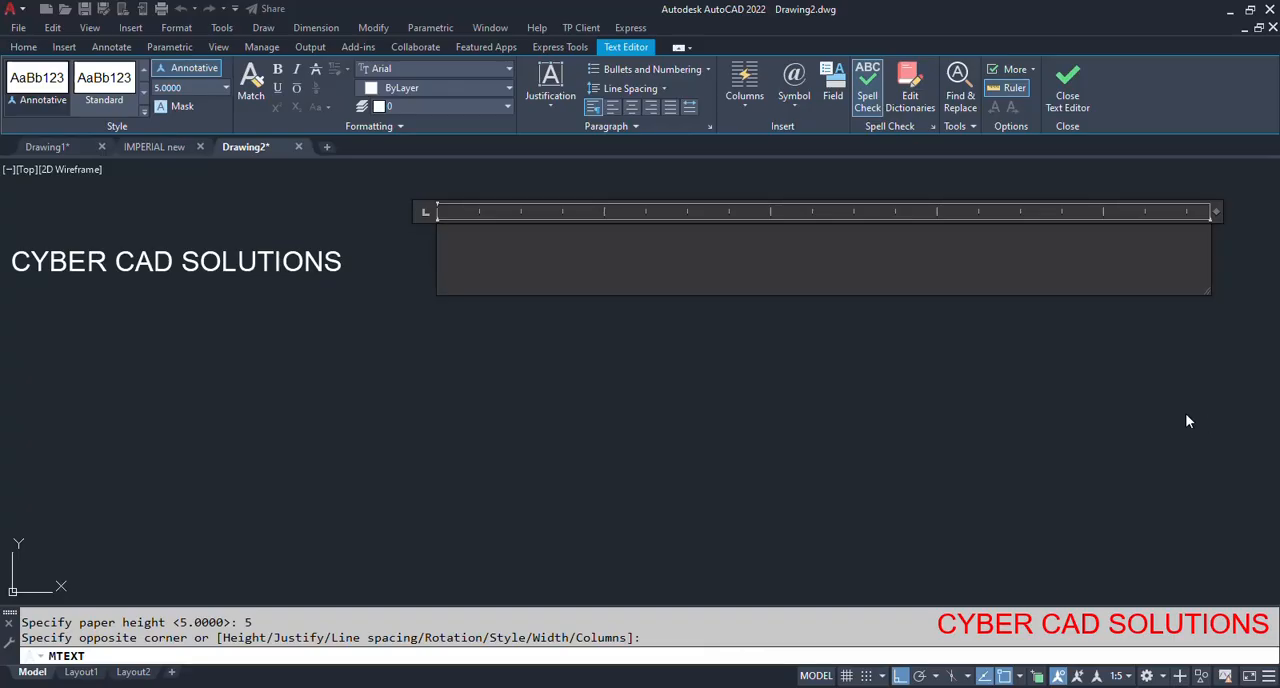
Enter "I am 5mm text" as the multiline text's content and finish editing.
{"action": "type", "text": "I am"}
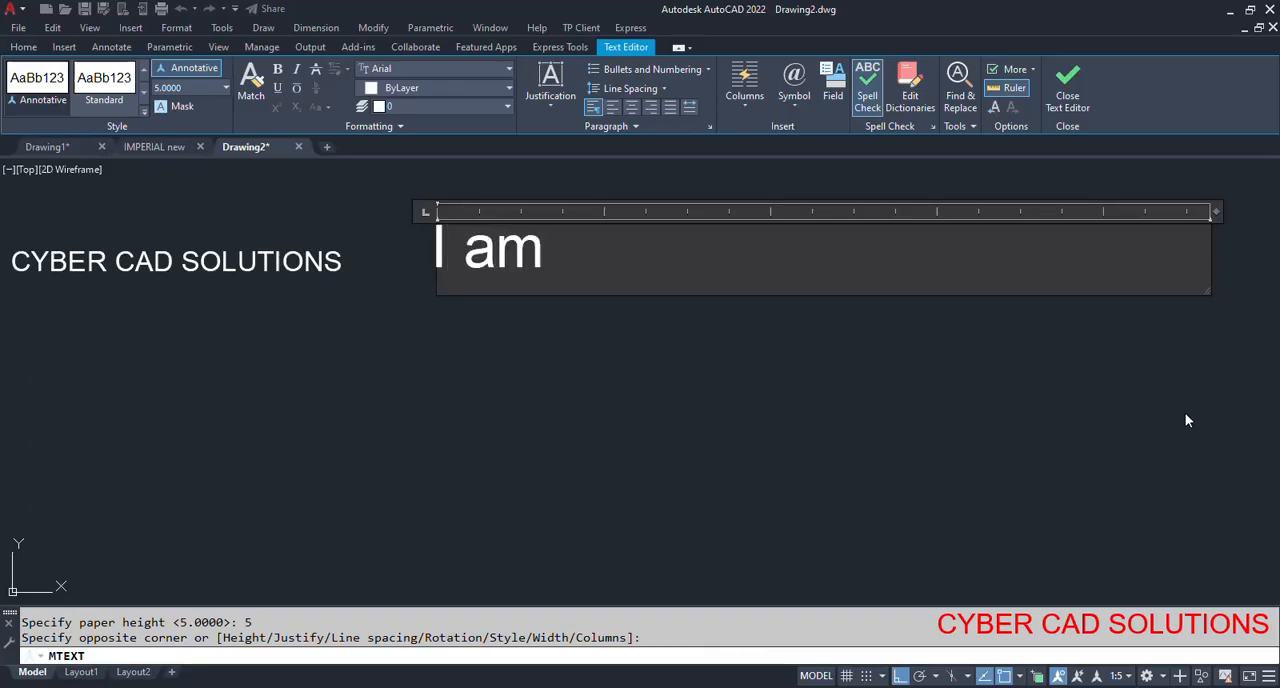
{"action": "type", "text": " 5mm te"}
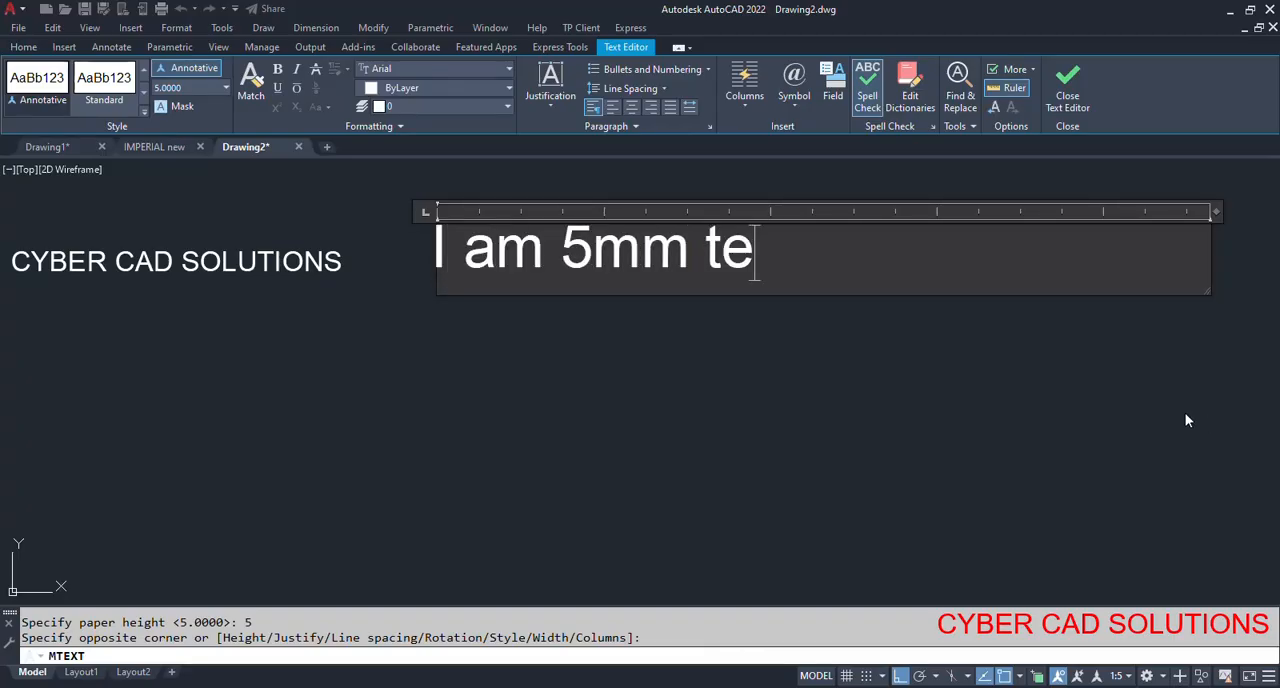
{"action": "type", "text": "xt"}
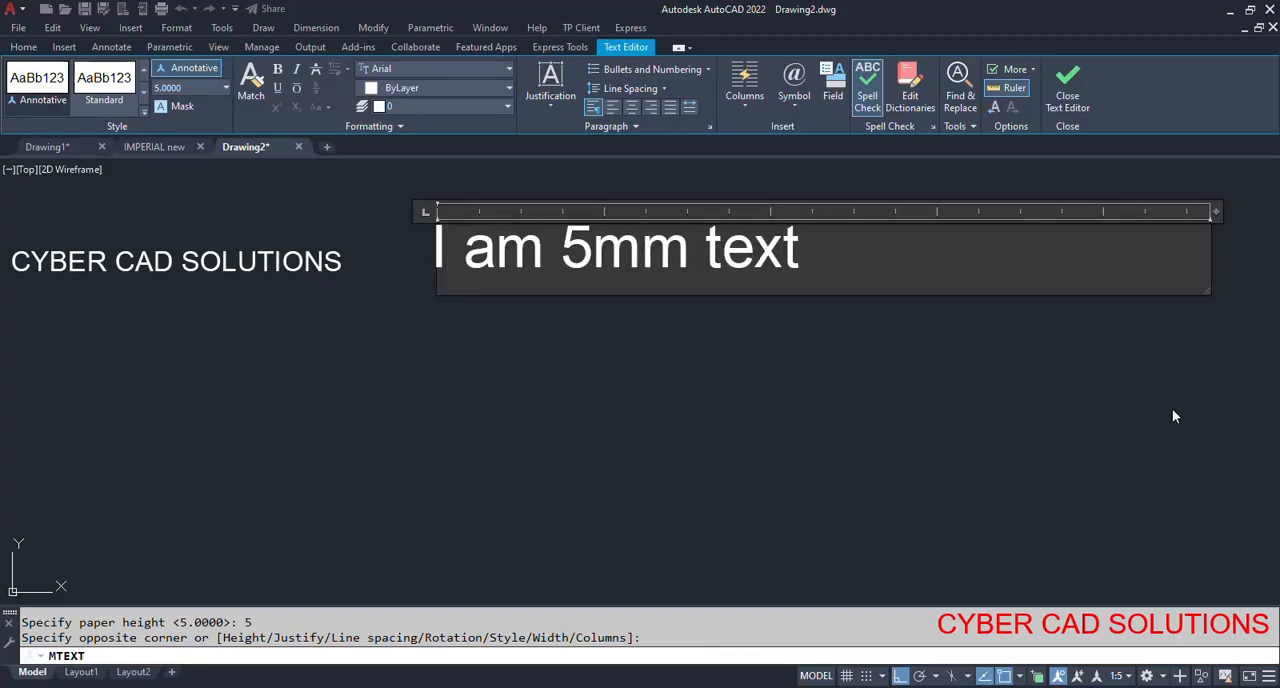
{"action": "left_click", "coordinate": [1068, 100]}
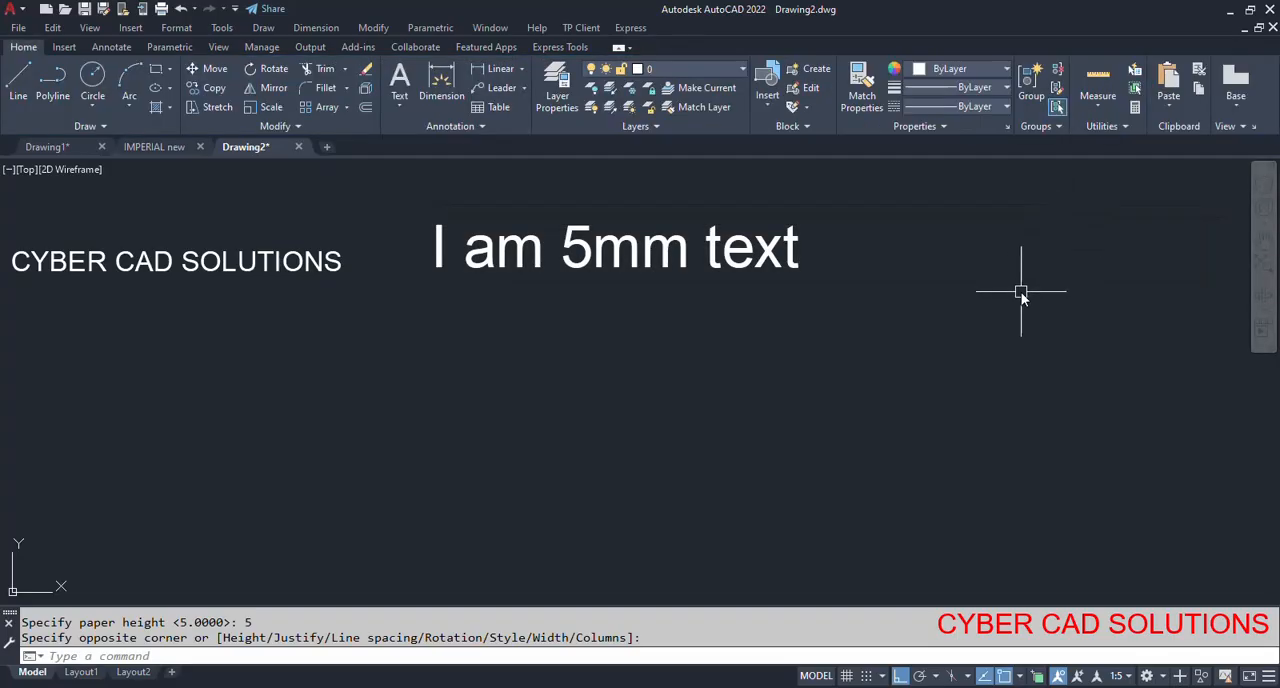
Modify Layout1's page setup to ISO A4 (297.00 x 210.00 MM) paper with a plot scale of 1 mm = 1 unit.
{"action": "left_click", "coordinate": [80, 672]}
{"action": "right_click", "coordinate": [80, 674]}
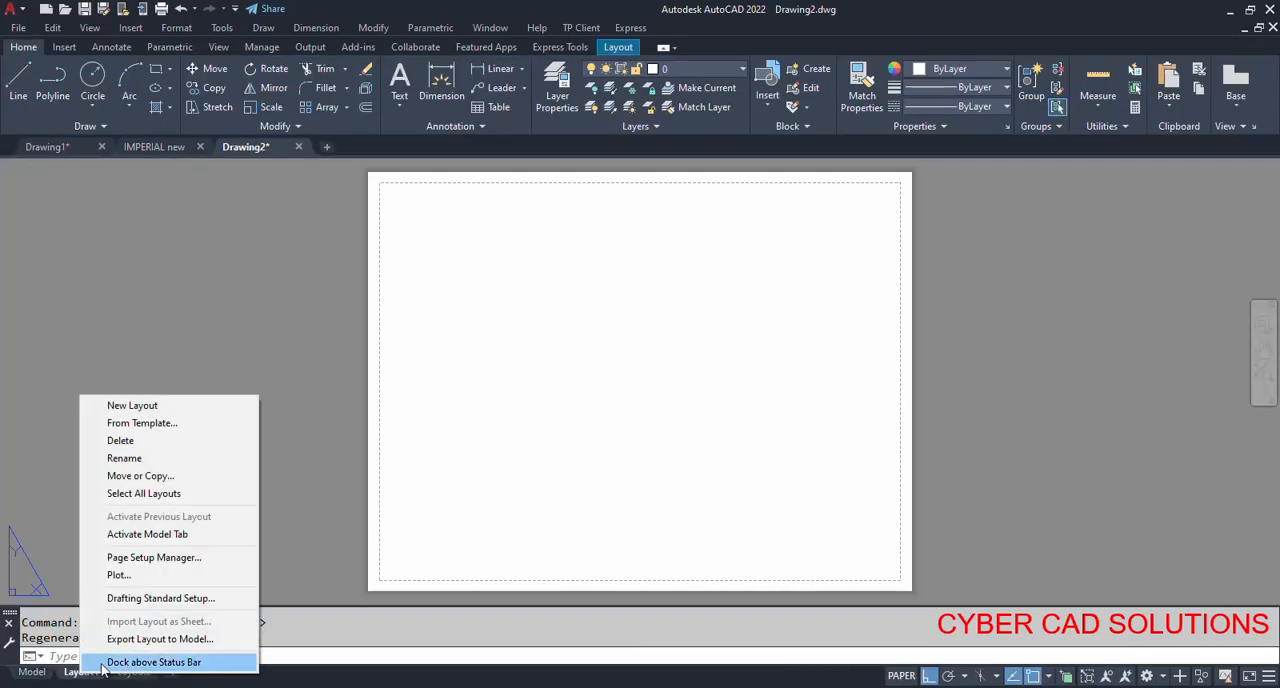
{"action": "left_click", "coordinate": [186, 558]}
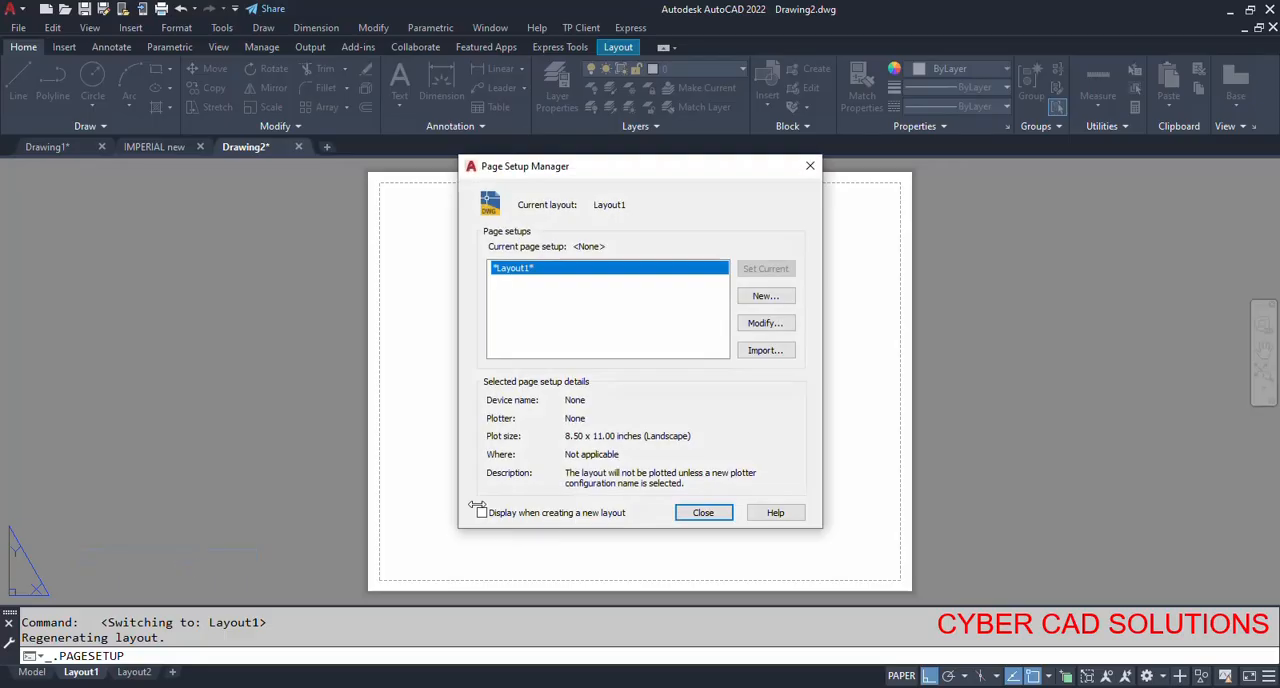
{"action": "left_click", "coordinate": [764, 324]}
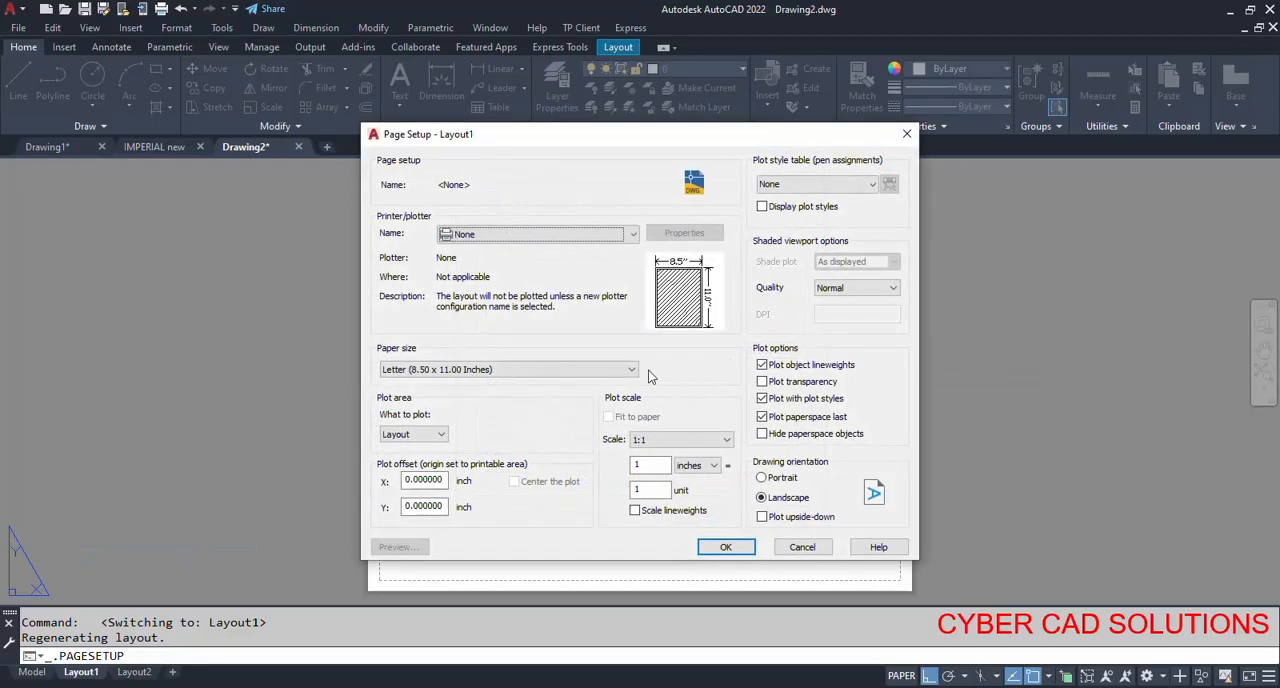
{"action": "left_click", "coordinate": [537, 370]}
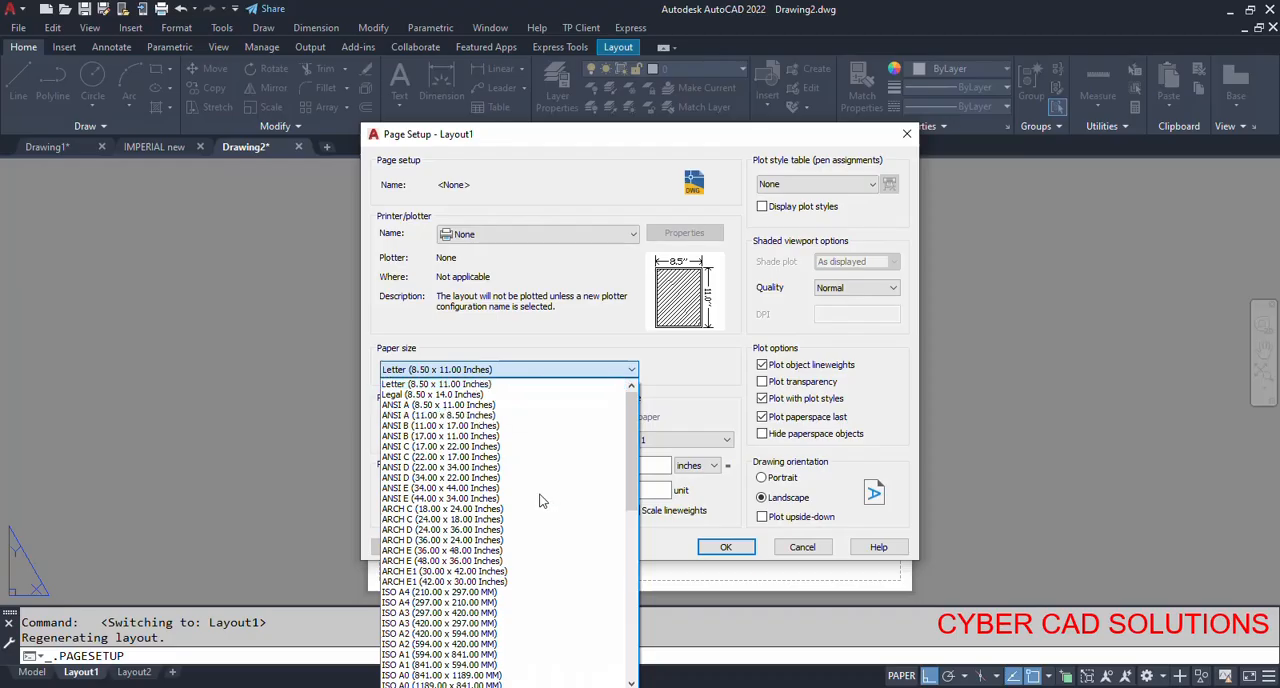
{"action": "left_click", "coordinate": [485, 602]}
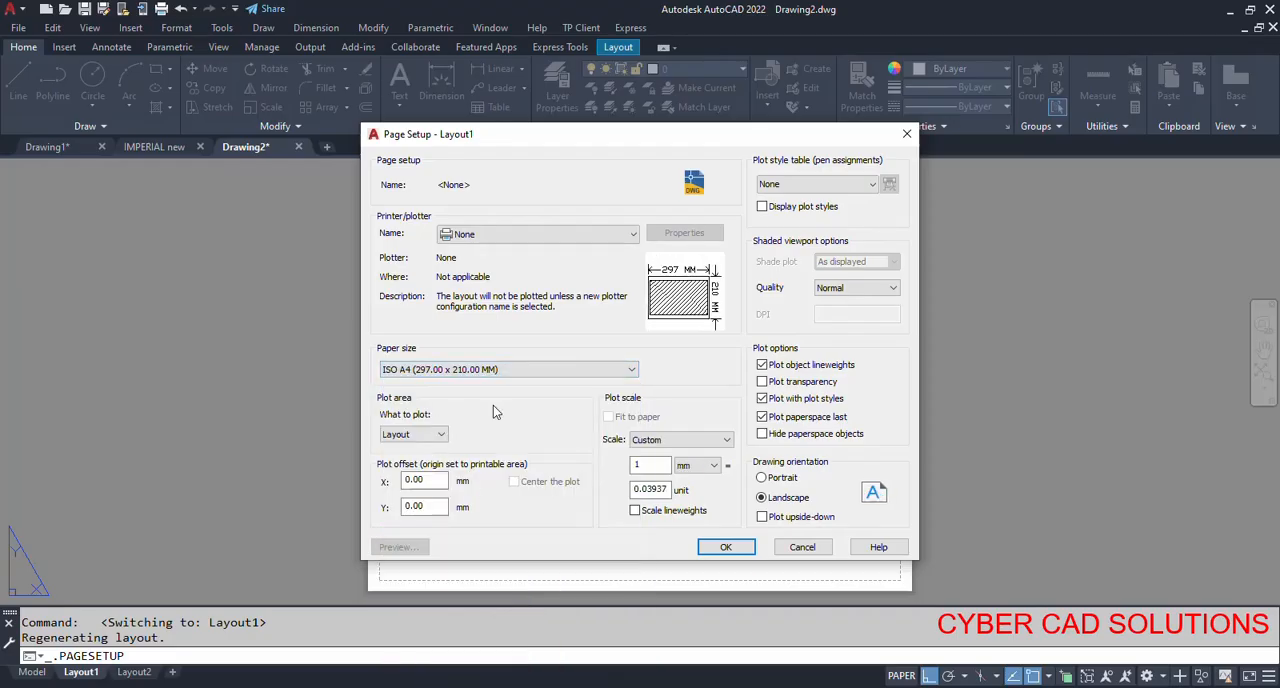
{"action": "double_click", "coordinate": [648, 489]}
{"action": "type", "text": "1"}
{"action": "left_click", "coordinate": [726, 548]}
{"action": "left_click", "coordinate": [708, 515]}
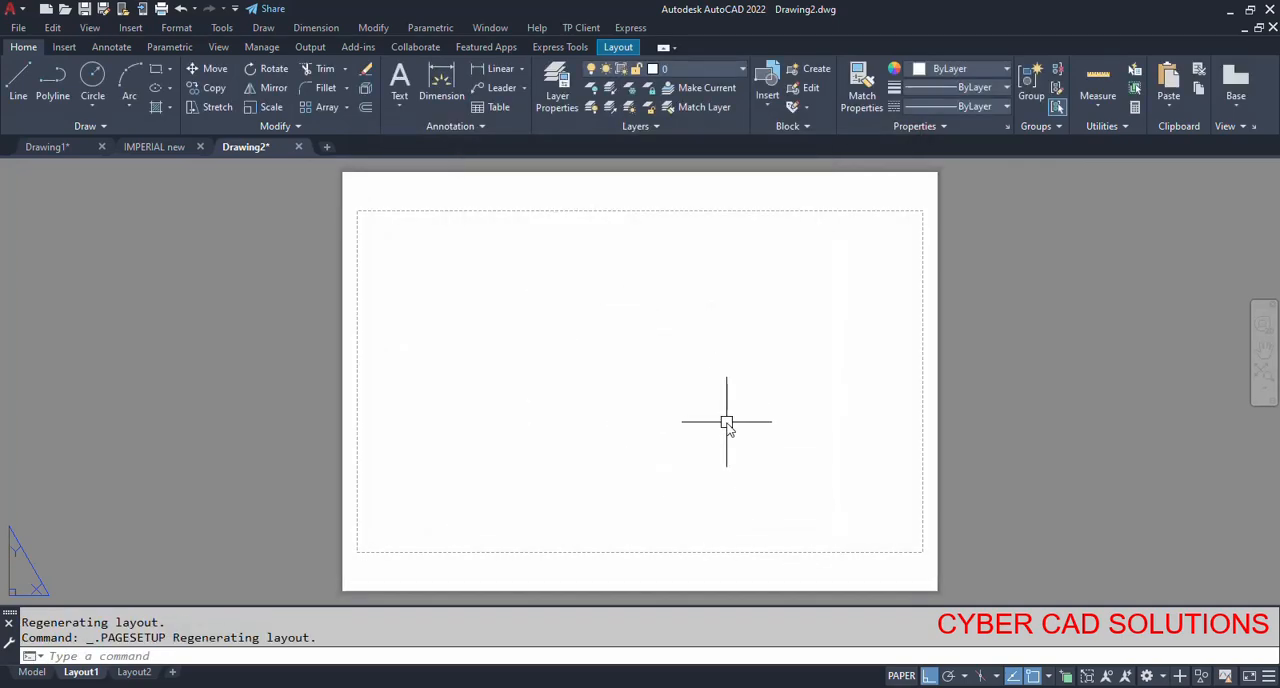
Create a rectangular viewport about 205 by 115 mm in the lower-left part of the Layout1 sheet with MVIEW.
{"action": "type", "text": "mview"}
{"action": "key", "text": "Return"}
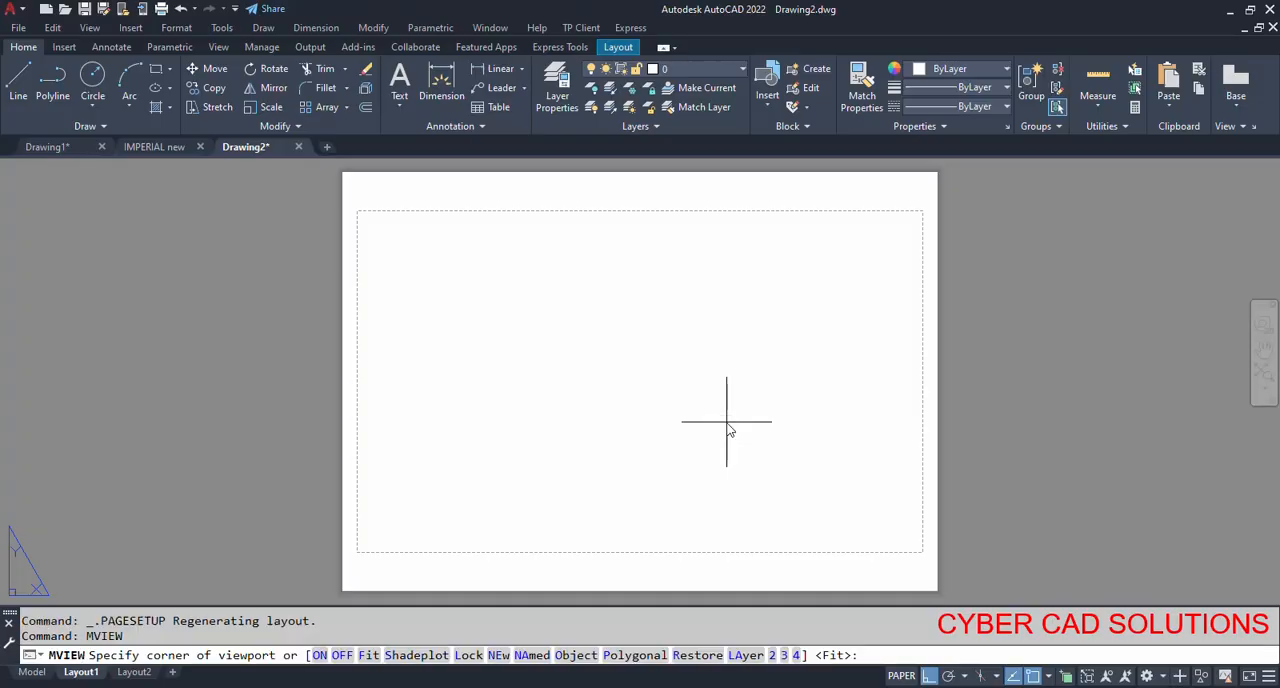
{"action": "left_click", "coordinate": [373, 541]}
{"action": "left_click", "coordinate": [784, 310]}
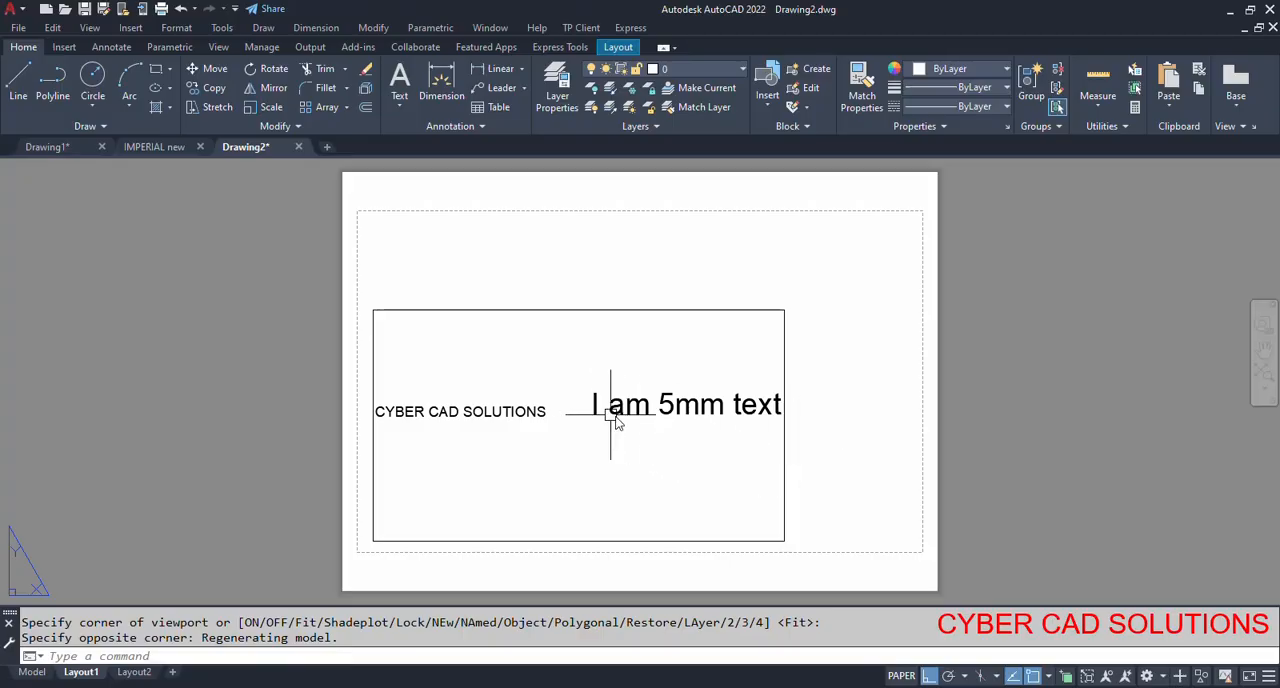
Set the Layout1 viewport's standard scale to 1:5 in its properties and deselect it.
{"action": "left_click", "coordinate": [783, 451]}
{"action": "type", "text": "mo"}
{"action": "key", "text": "Return"}
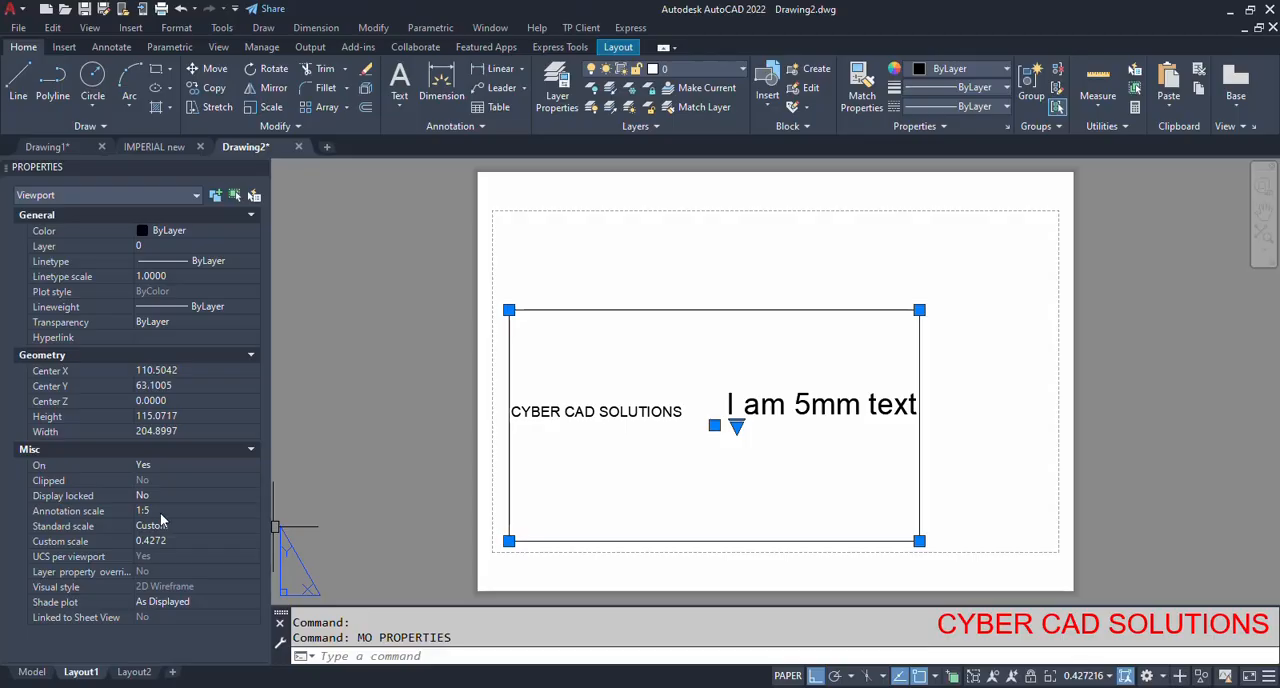
{"action": "left_click", "coordinate": [233, 525]}
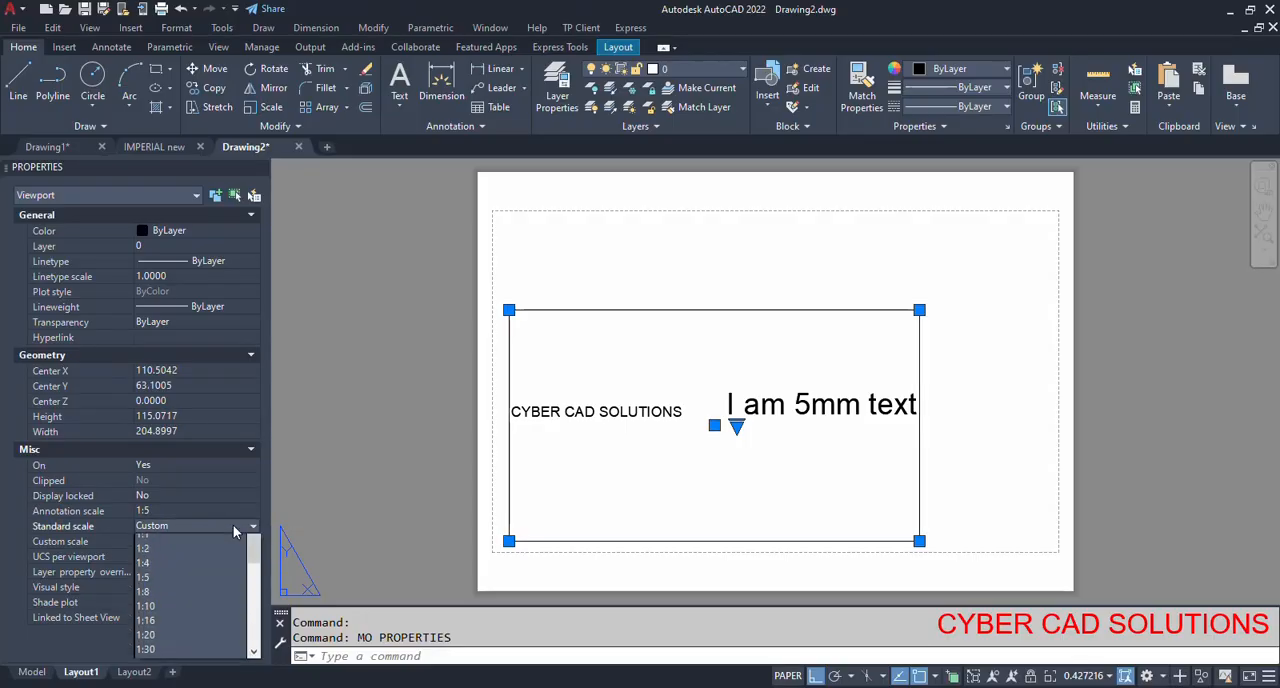
{"action": "left_click", "coordinate": [158, 598]}
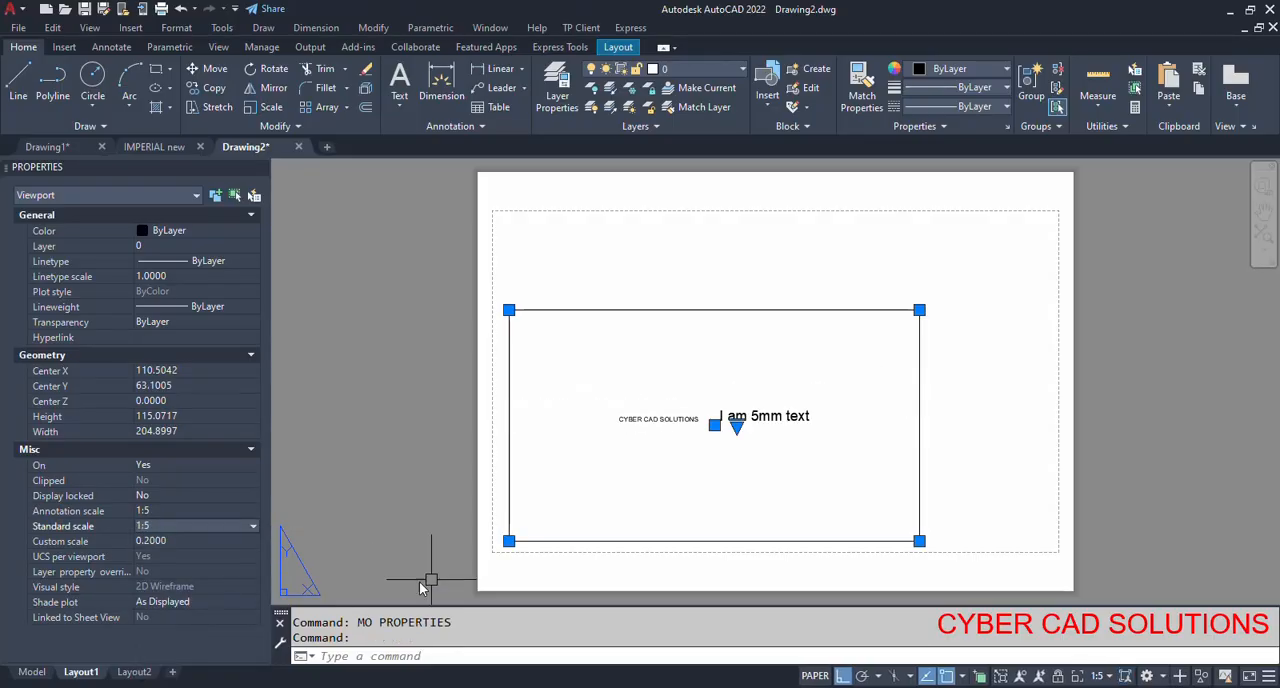
{"action": "key", "text": "Escape"}
{"action": "key", "text": "Escape"}
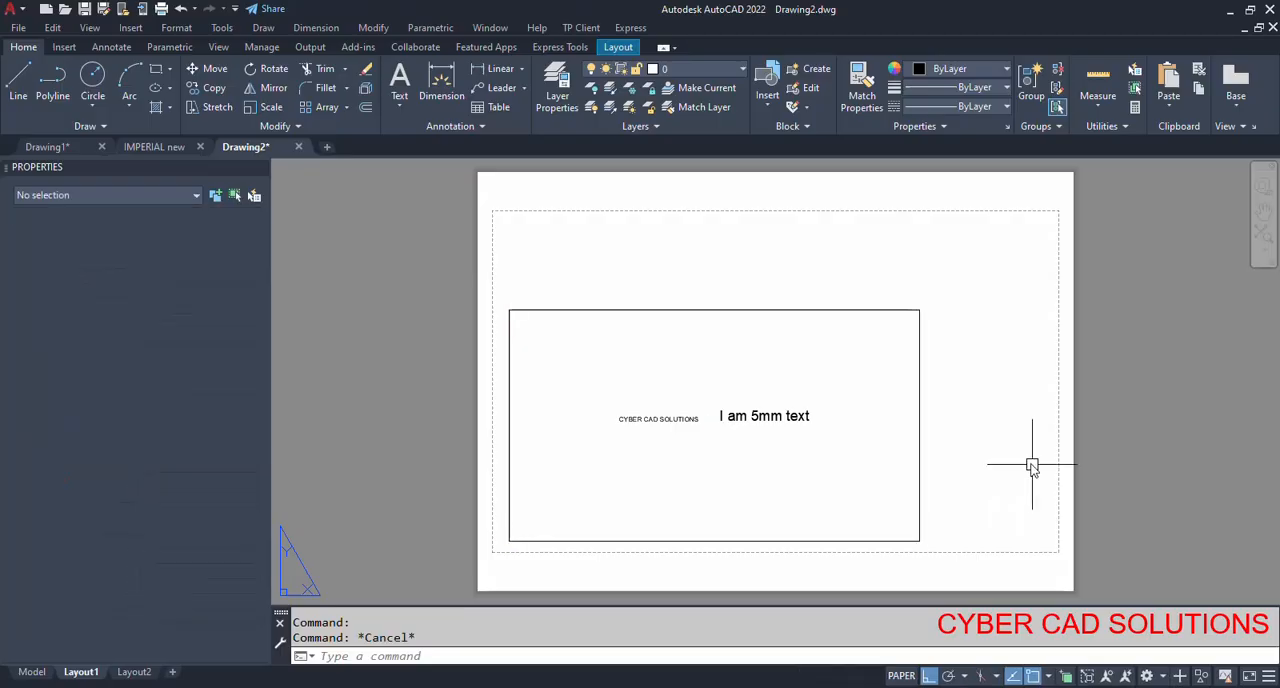
Measure the height of the letter "I" in "I am 5mm text" on Layout1 with the Distance command.
{"action": "scroll", "coordinate": [765, 430], "scroll_direction": "up", "scroll_amount": 2}
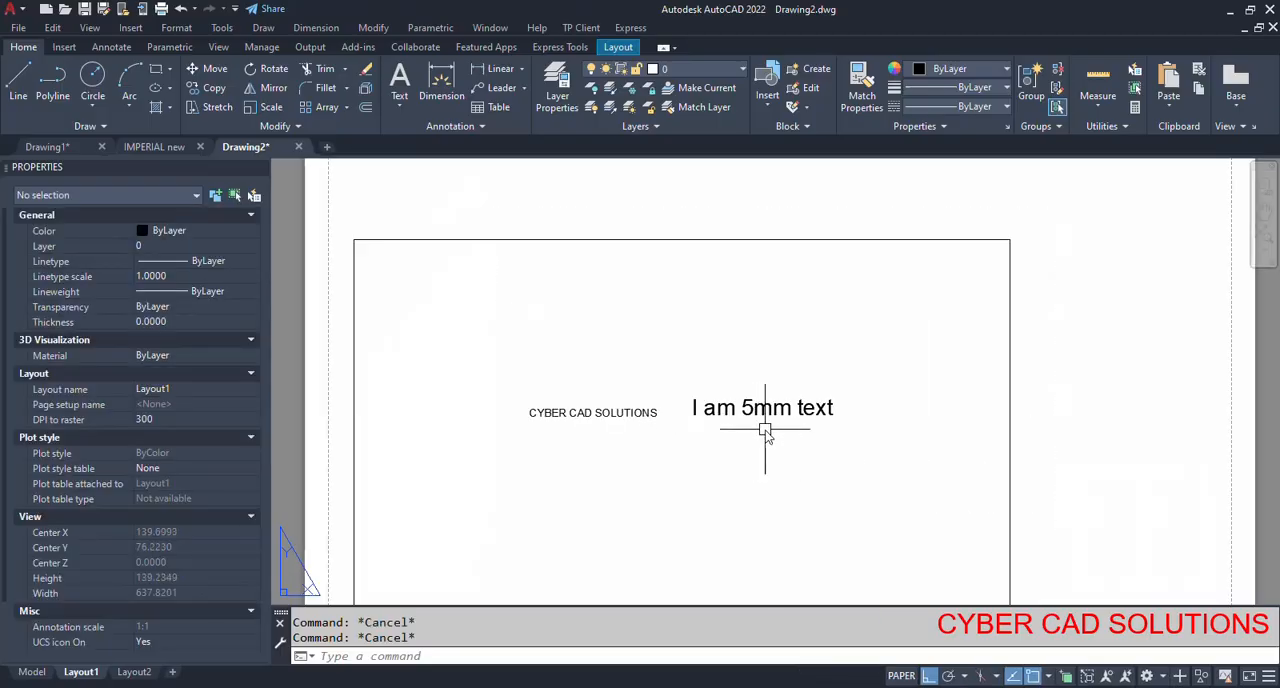
{"action": "scroll", "coordinate": [700, 424], "scroll_direction": "up", "scroll_amount": 3}
{"action": "scroll", "coordinate": [600, 400], "scroll_direction": "up", "scroll_amount": 2}
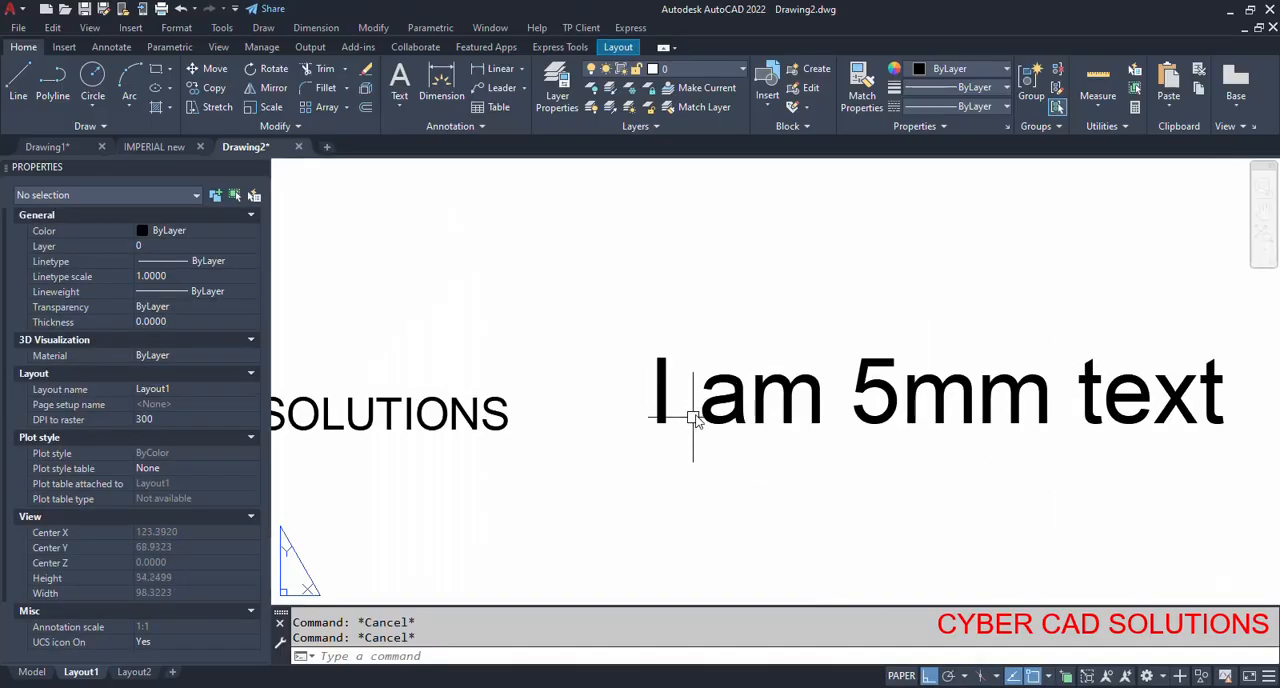
{"action": "type", "text": "di"}
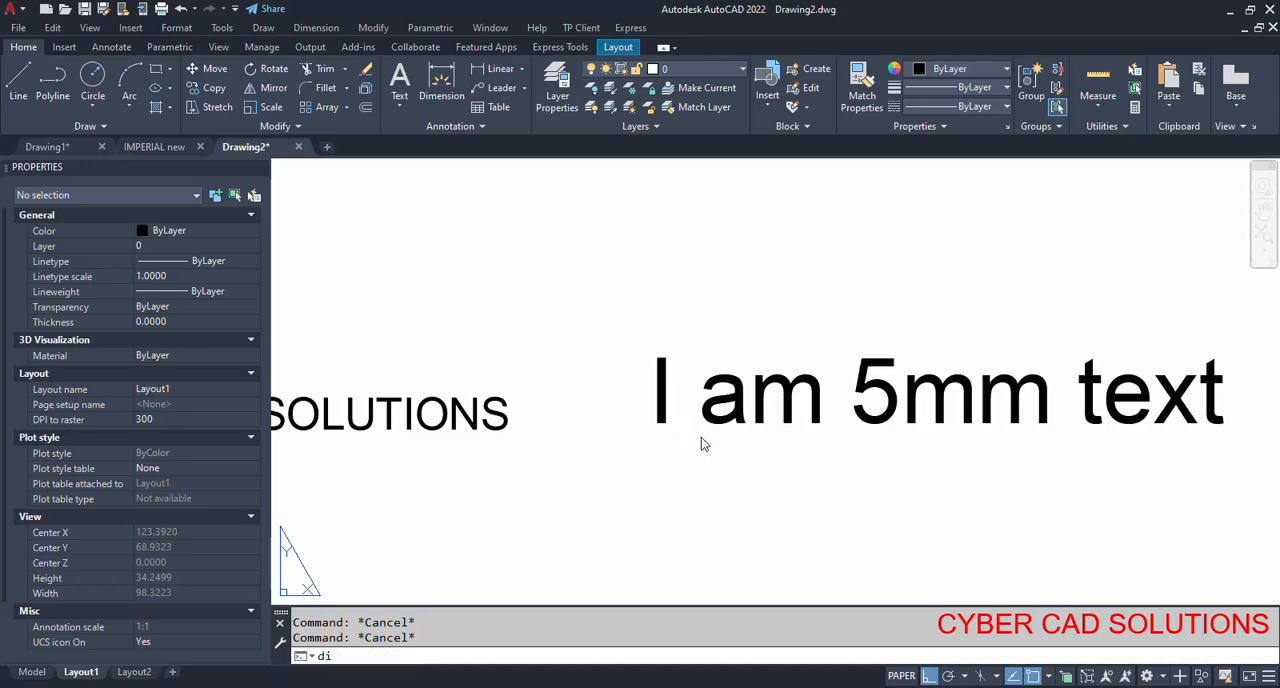
{"action": "key", "text": "Return"}
{"action": "scroll", "coordinate": [677, 432], "scroll_direction": "up", "scroll_amount": 2}
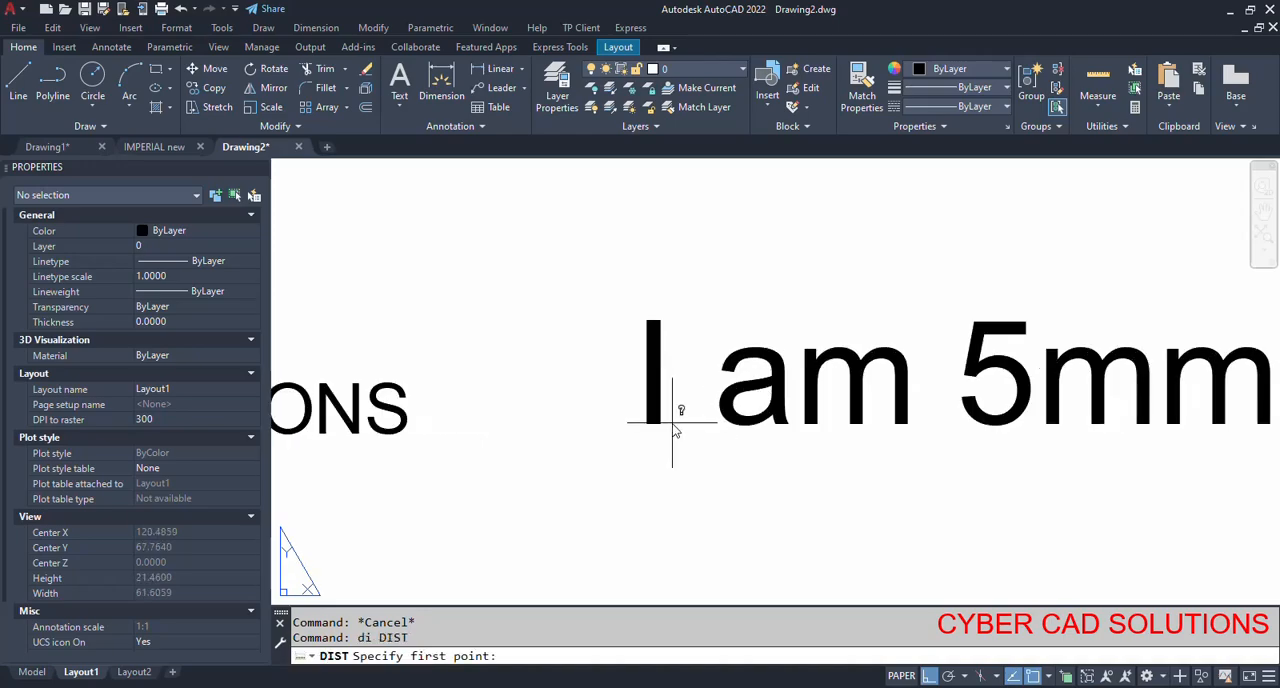
{"action": "left_click", "coordinate": [676, 424]}
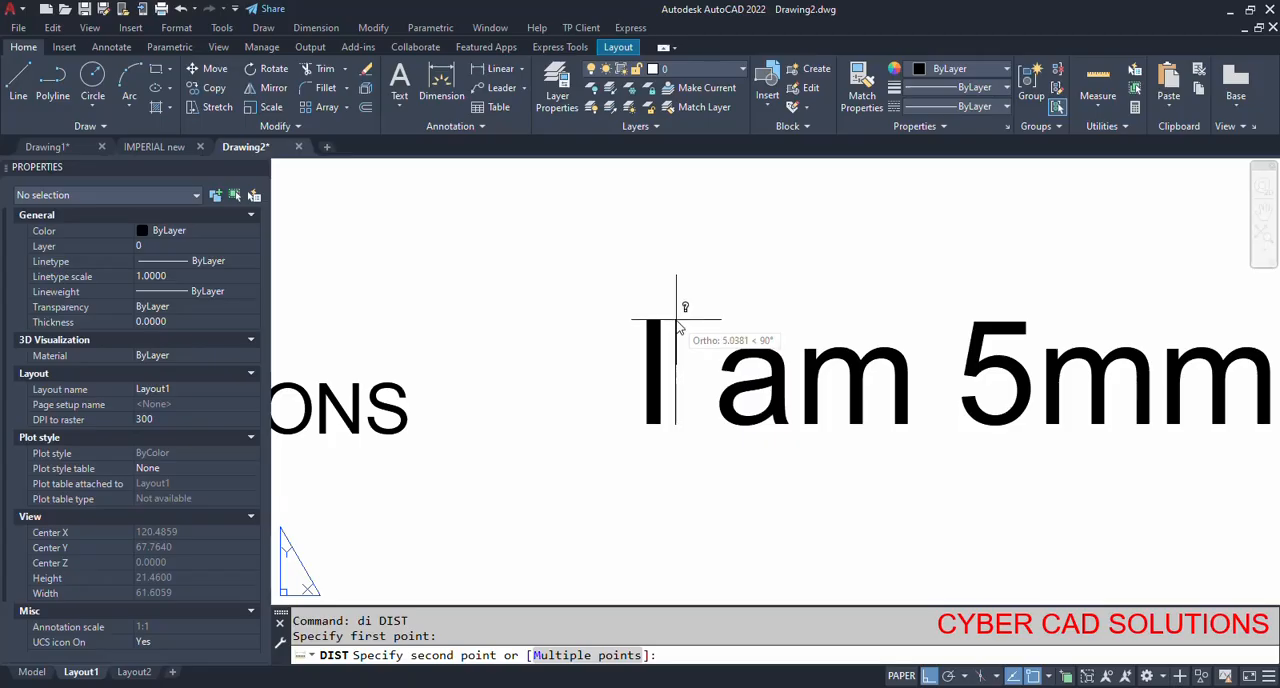
{"action": "left_click", "coordinate": [676, 320]}
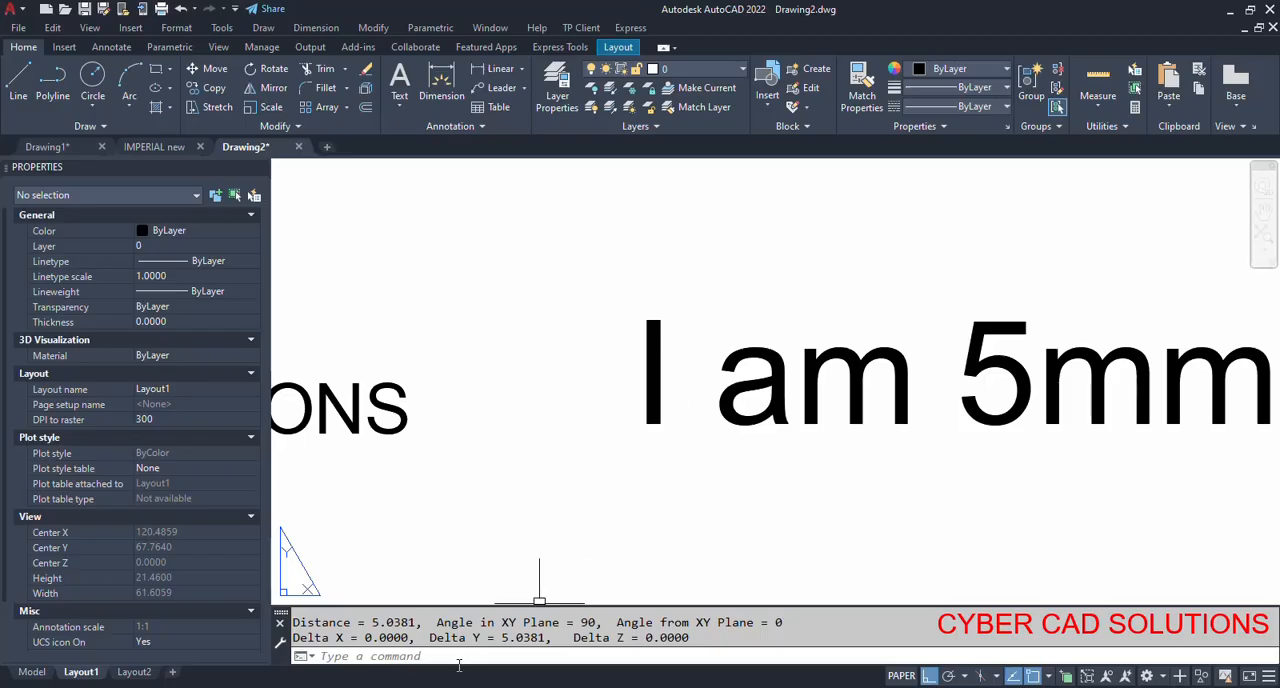
{"action": "left_click_drag", "start_coordinate": [372, 626], "coordinate": [432, 625]}
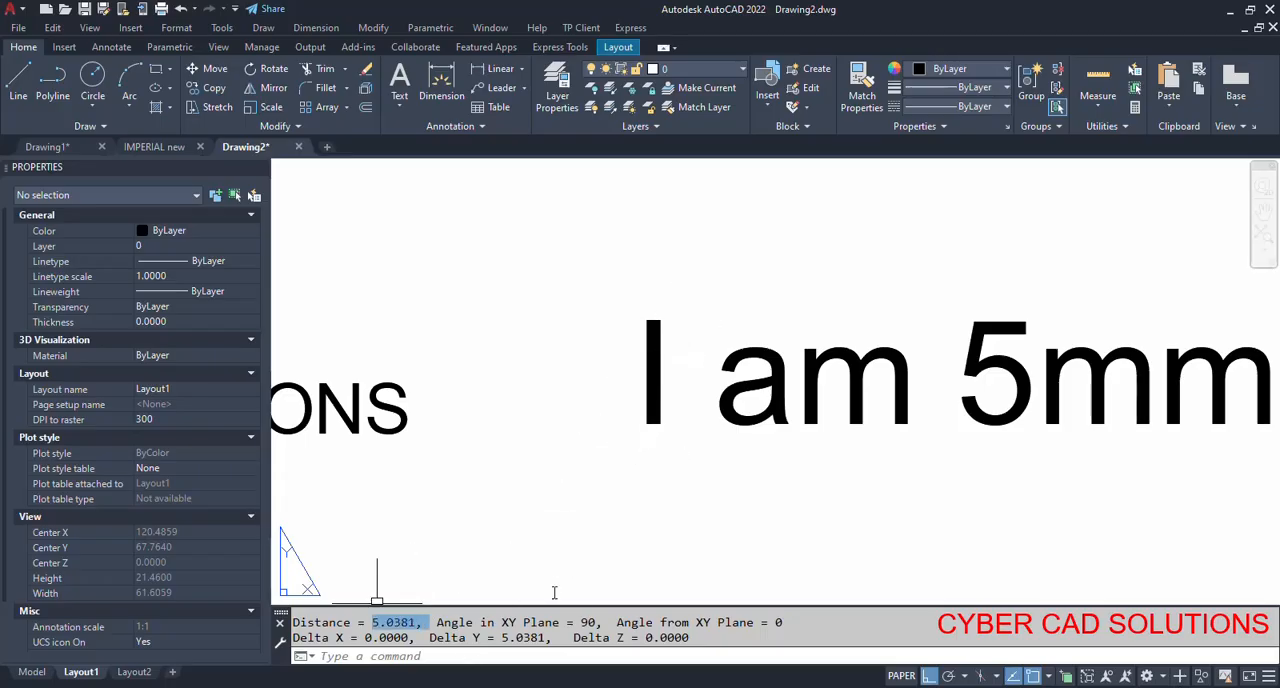
{"action": "scroll", "coordinate": [618, 424], "scroll_direction": "down", "scroll_amount": 10}
{"action": "type", "text": "z"}
{"action": "key", "text": "Return"}
{"action": "type", "text": "e"}
{"action": "key", "text": "Return"}
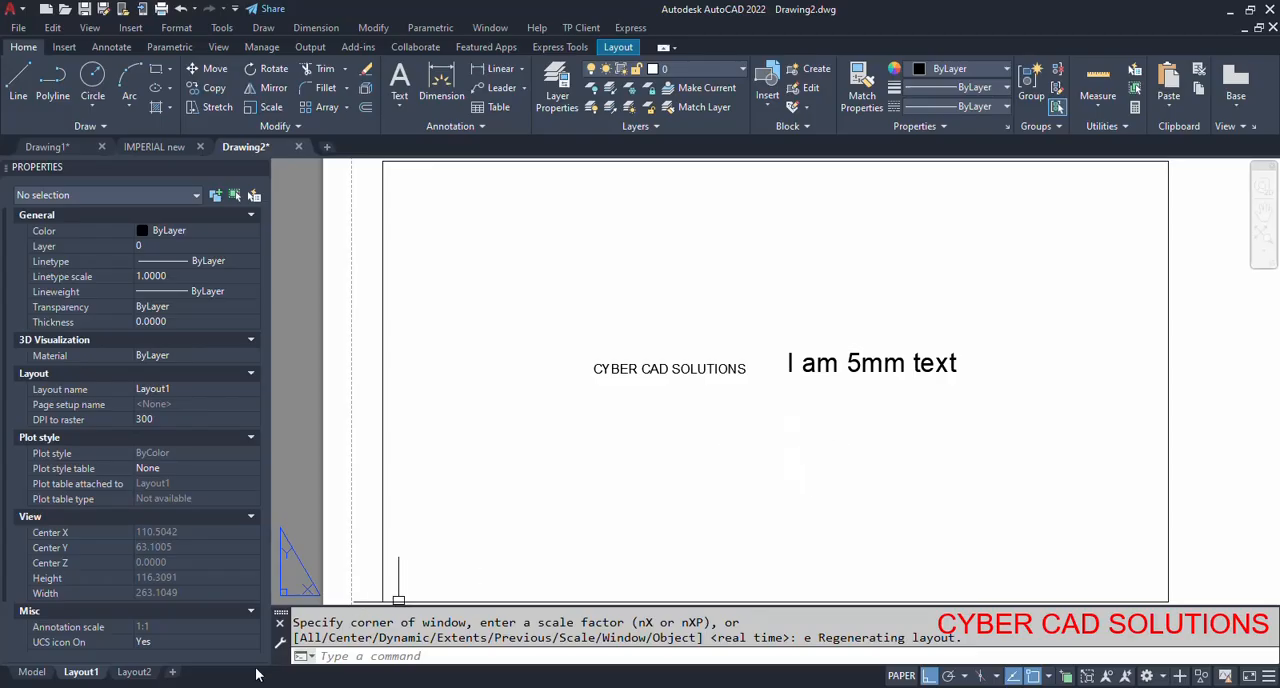
Return to model space and review the Annotative style's settings in the Text Style dialog, closing it without changes.
{"action": "left_click", "coordinate": [32, 672]}
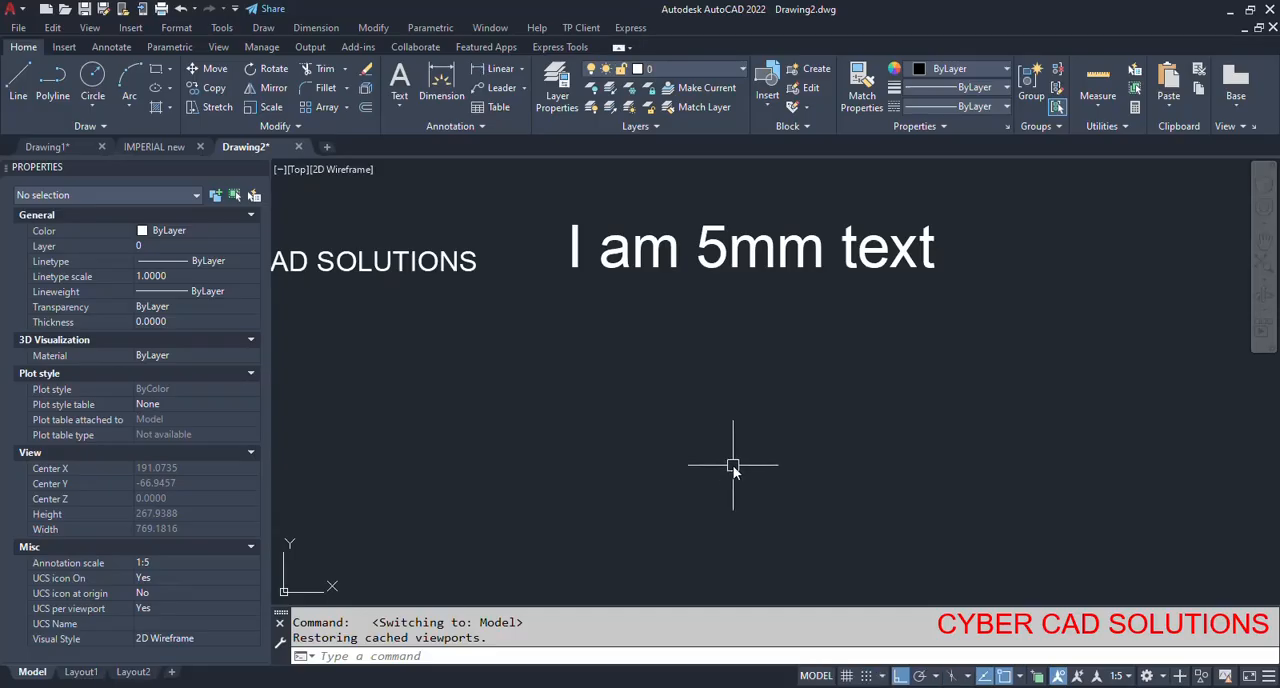
{"action": "scroll", "coordinate": [728, 440], "scroll_direction": "down", "scroll_amount": 2}
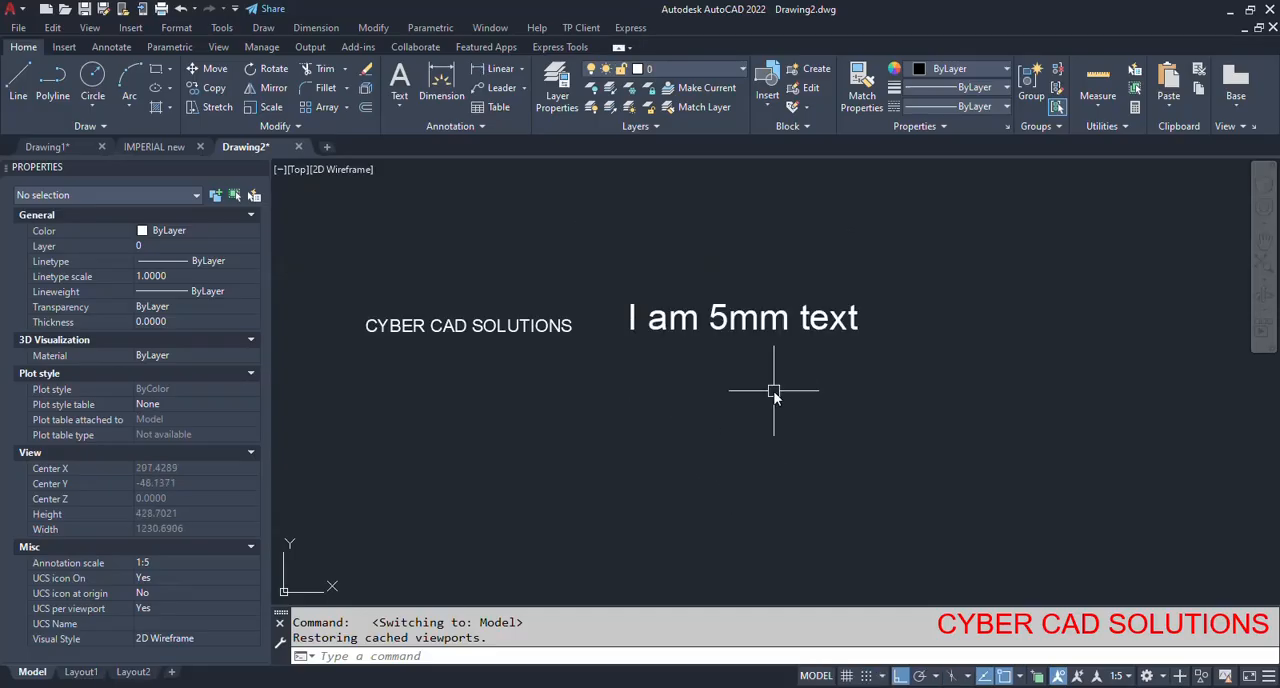
{"action": "type", "text": "ST"}
{"action": "key", "text": "Return"}
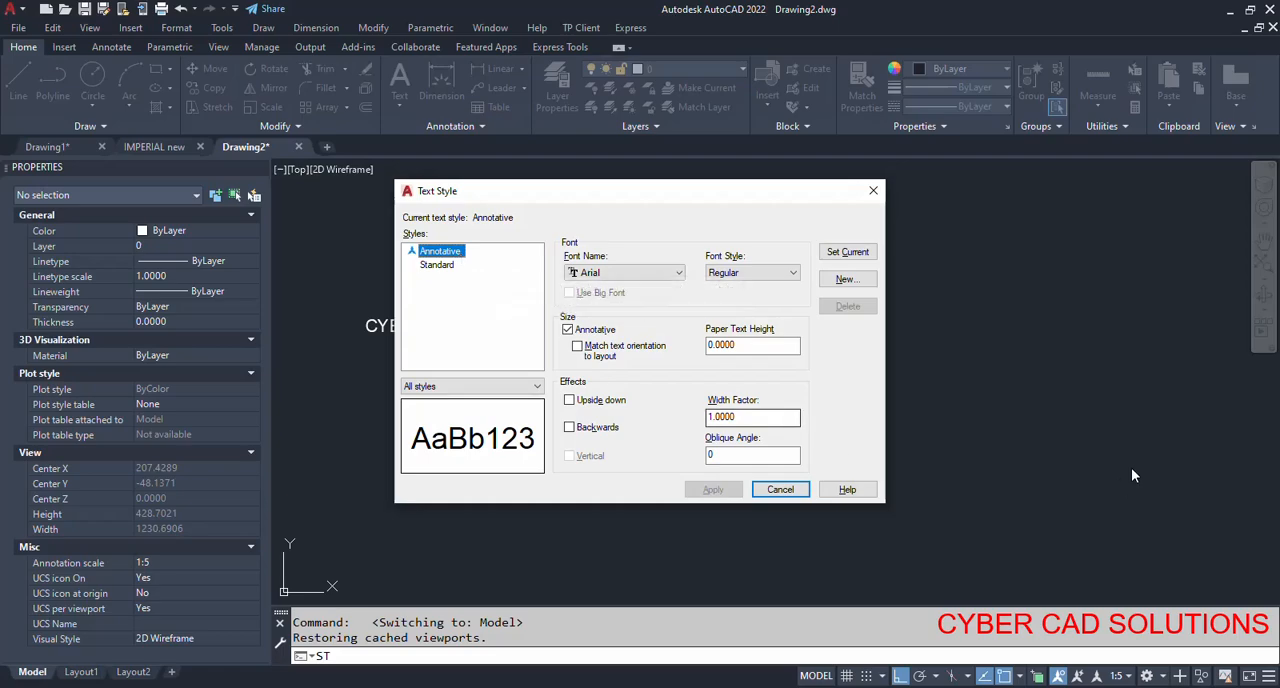
{"action": "key", "text": "Escape"}
Check the model-space annotation scale list and close it without choosing another scale.
{"action": "left_click", "coordinate": [1132, 677]}
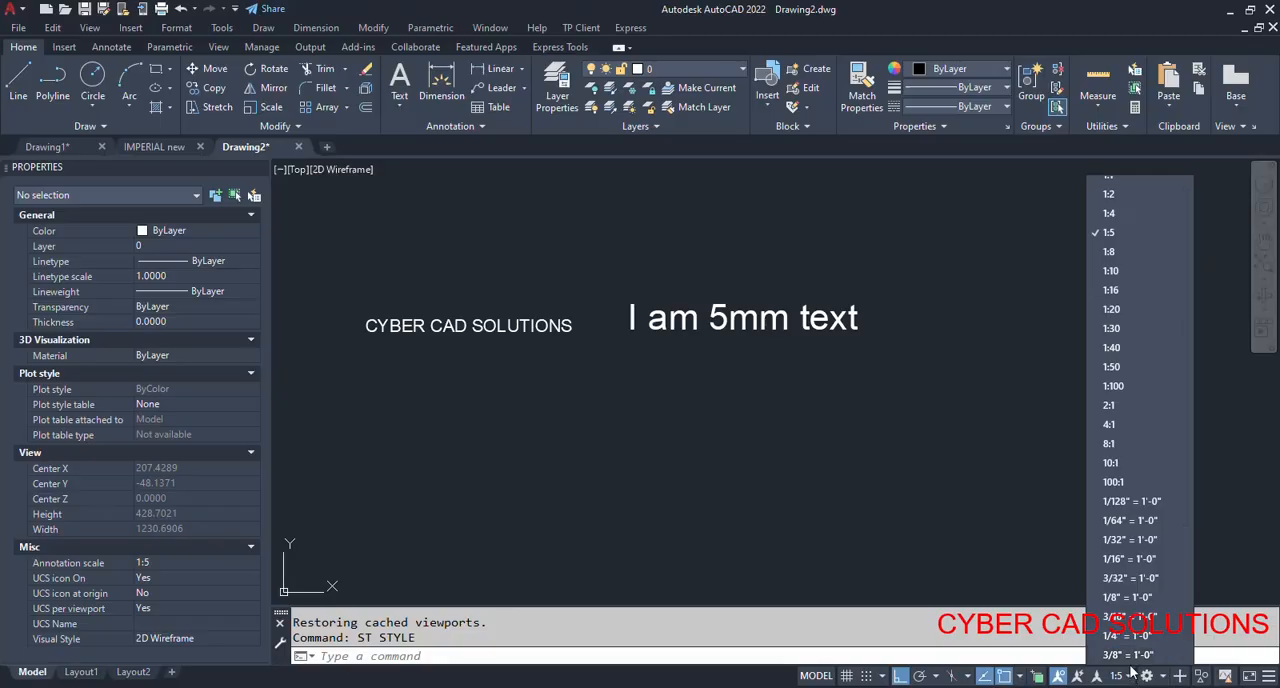
{"action": "left_click", "coordinate": [873, 481]}
{"action": "left_click", "coordinate": [820, 430]}
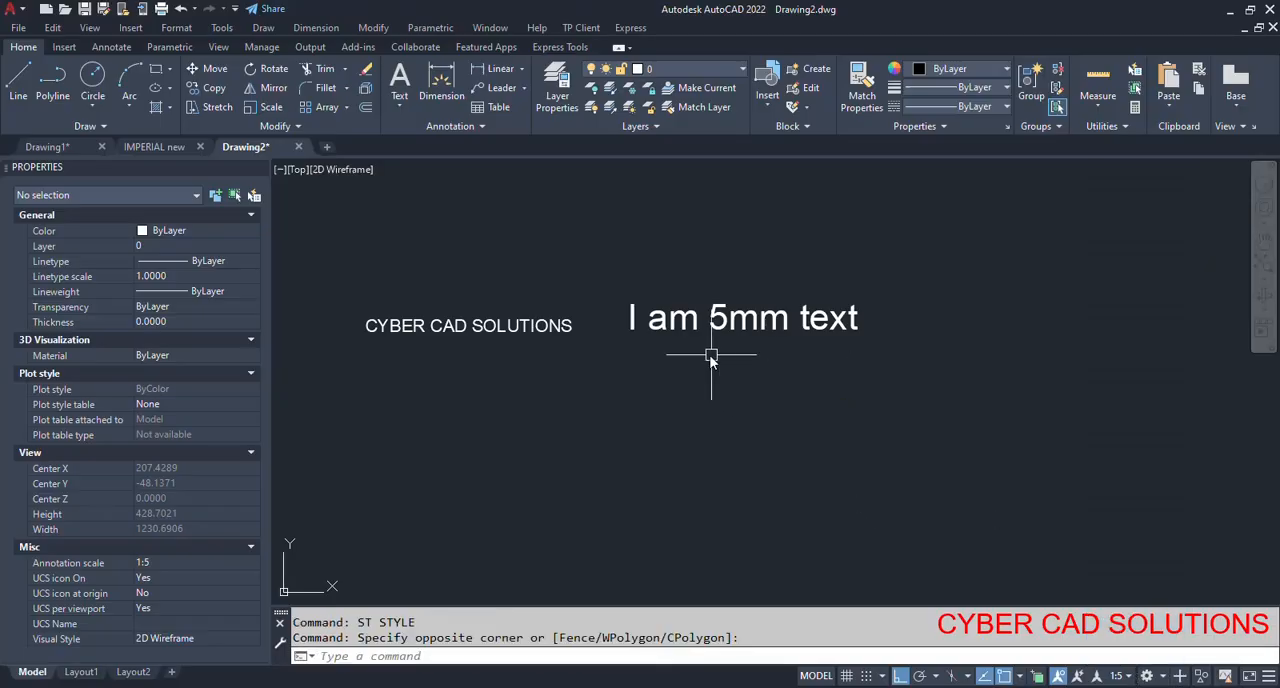
{"action": "key", "text": "Escape"}
Switch to Layout1, select the viewport to inspect its annotation and standard scale properties, and deselect it.
{"action": "left_click", "coordinate": [81, 671]}
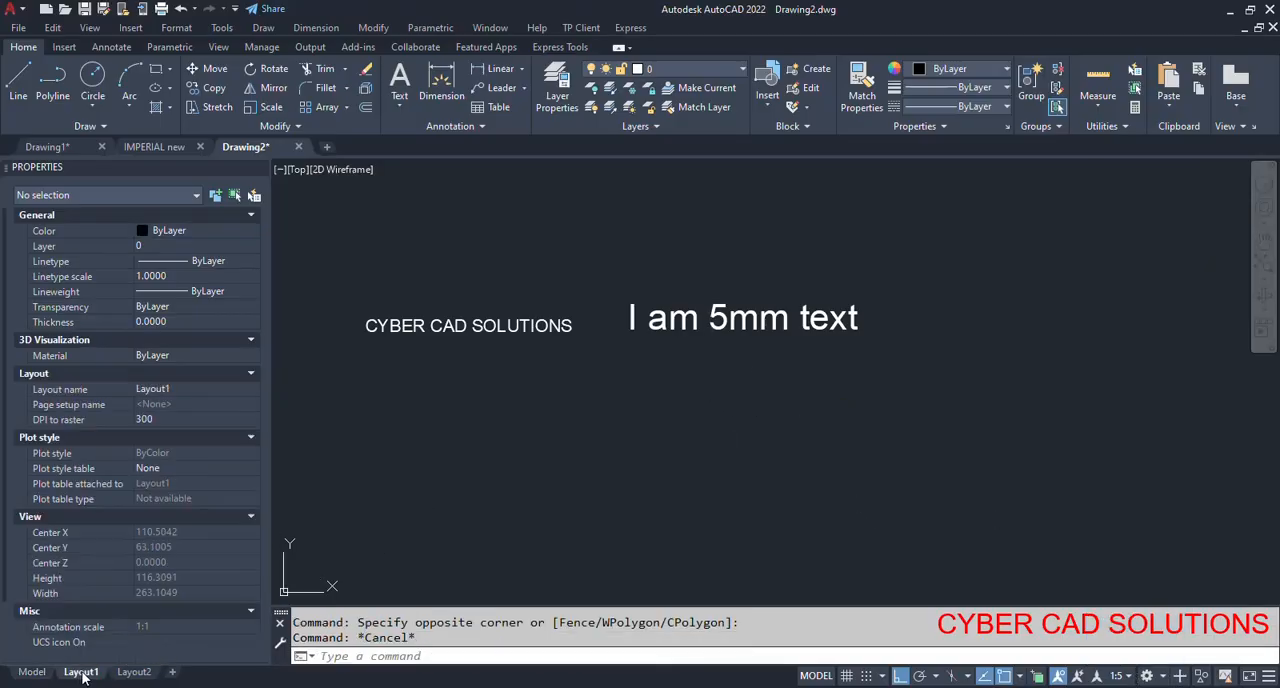
{"action": "scroll", "coordinate": [644, 418], "scroll_direction": "down", "scroll_amount": 2}
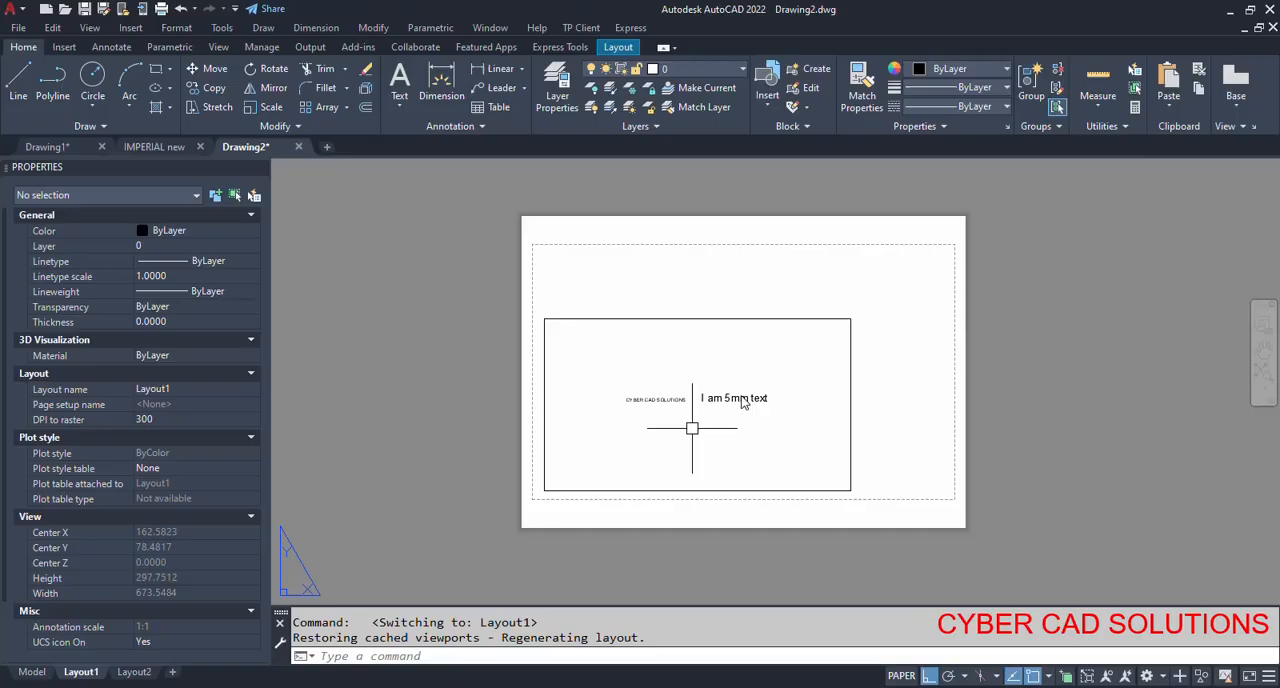
{"action": "scroll", "coordinate": [760, 312], "scroll_direction": "up", "scroll_amount": 2}
{"action": "left_click", "coordinate": [768, 297]}
{"action": "left_click", "coordinate": [750, 344]}
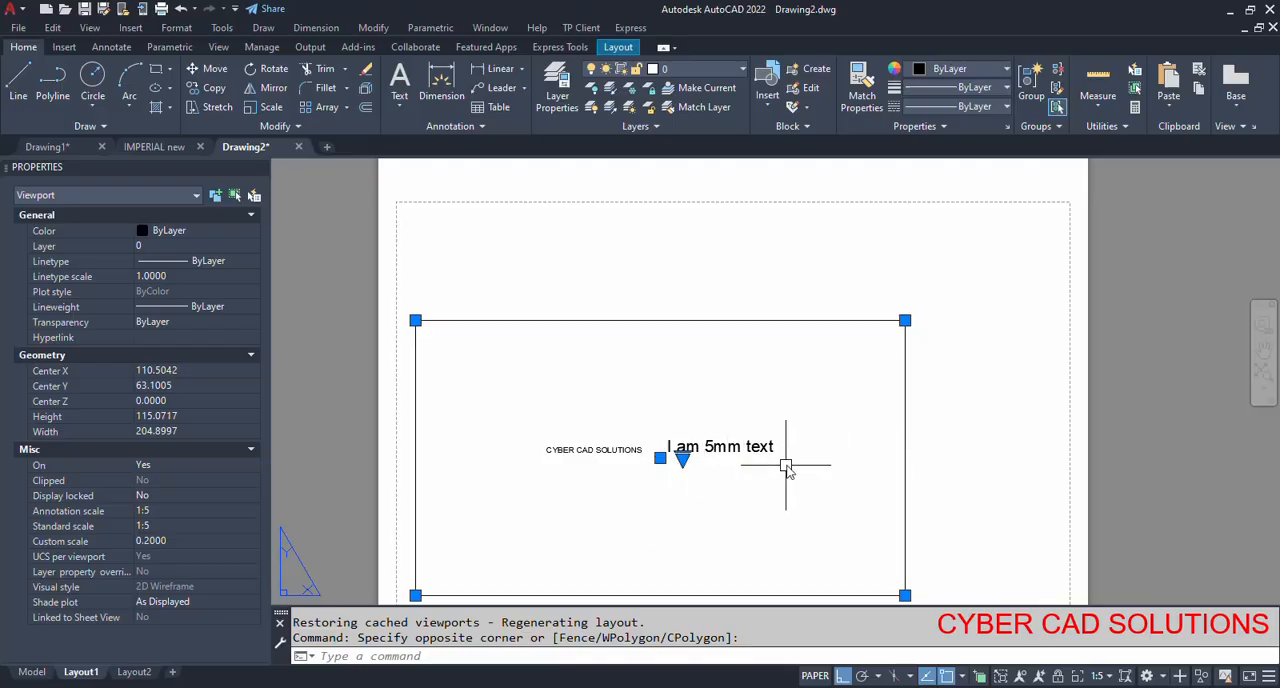
{"action": "key", "text": "Escape"}
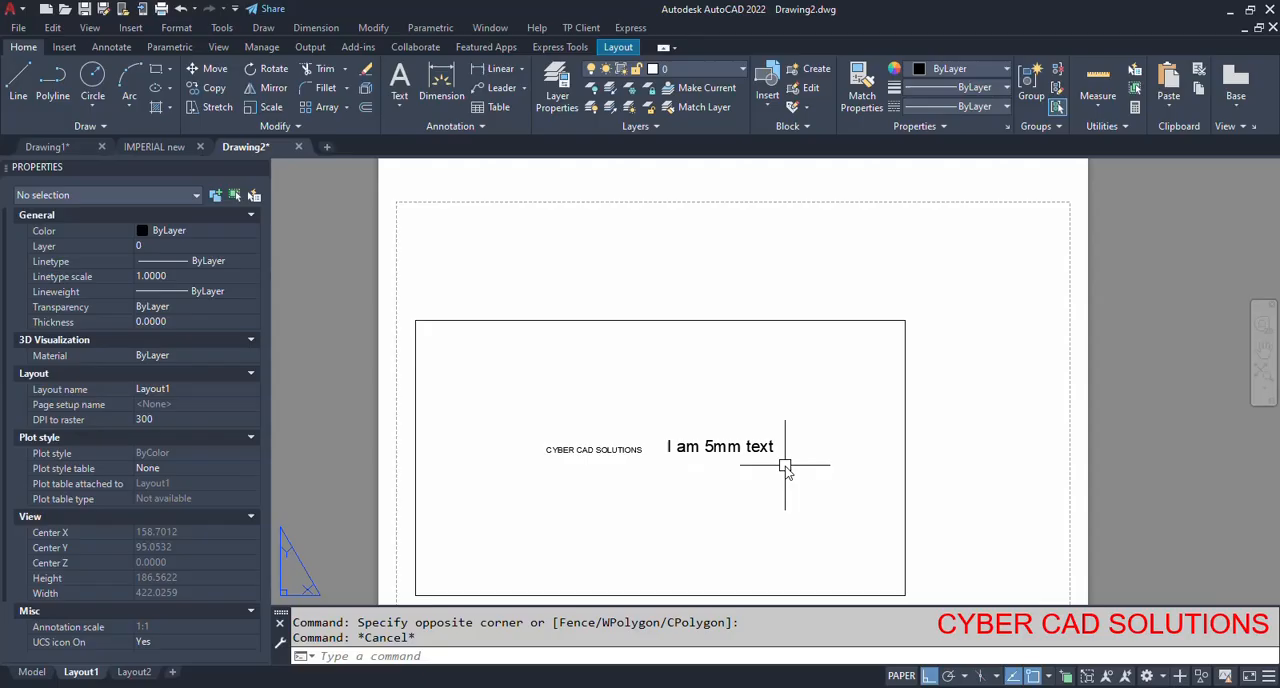